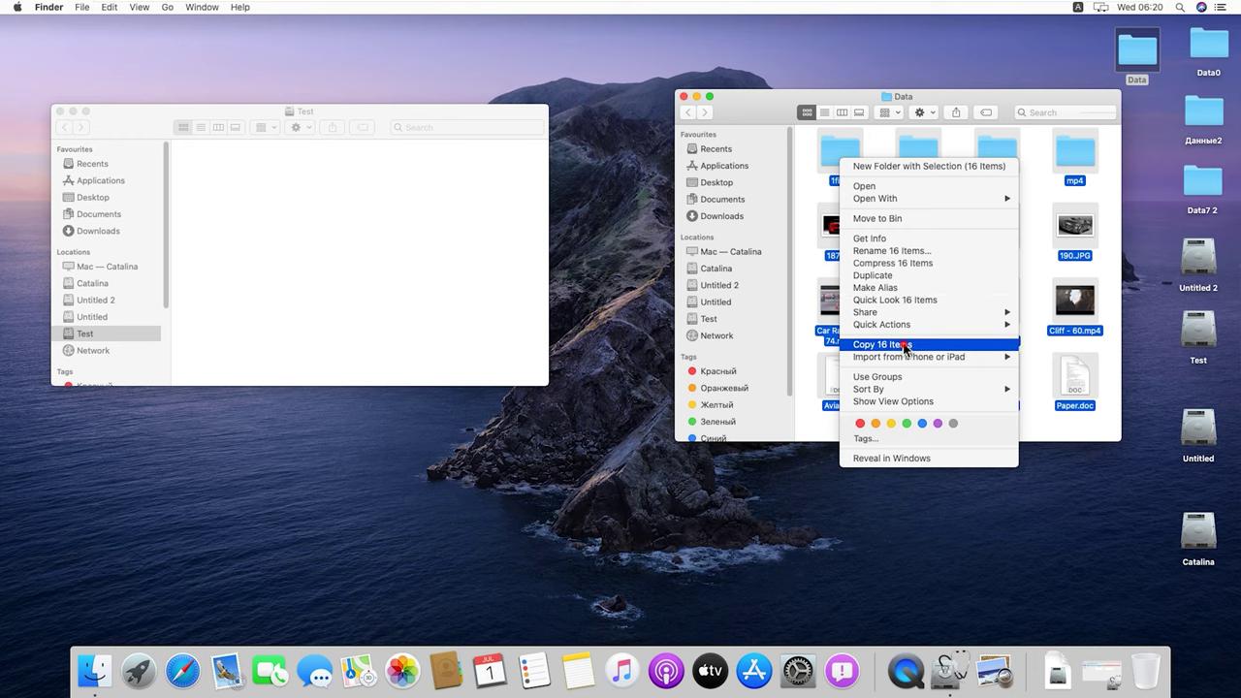
Step: Paste the 16 items copied from the Data folder into the empty Test volume
{"action": "left_click", "coordinate": [291, 239]}
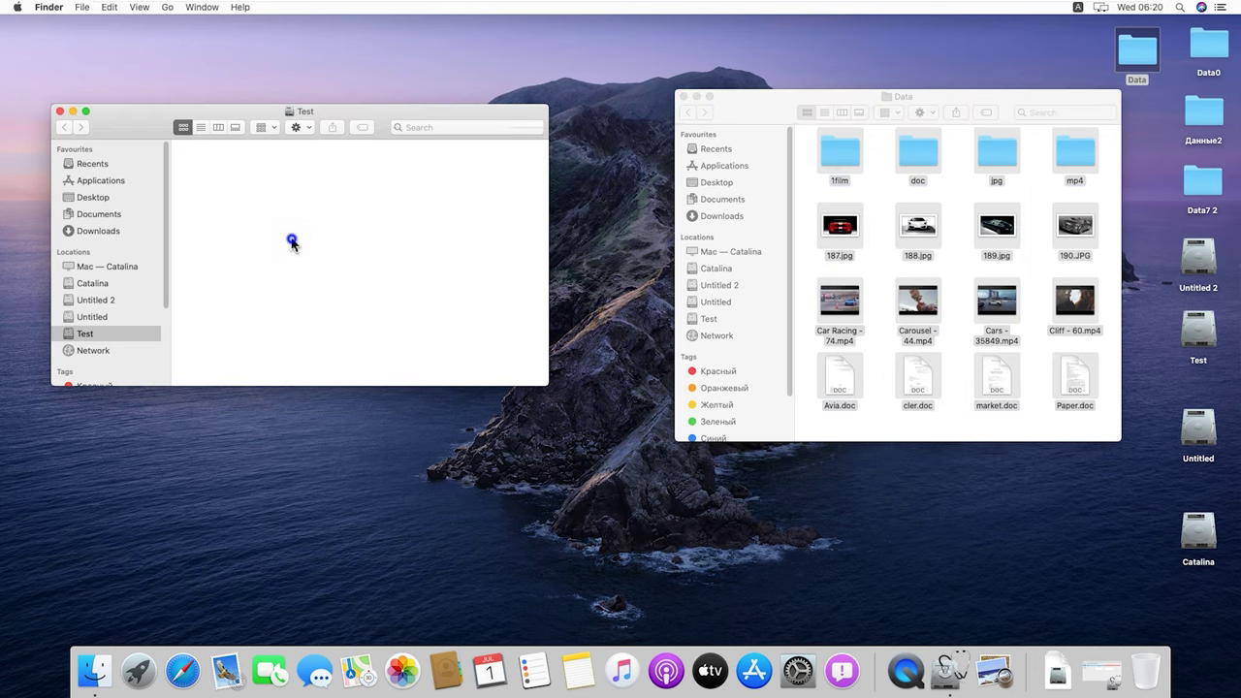
{"action": "right_click", "coordinate": [291, 237]}
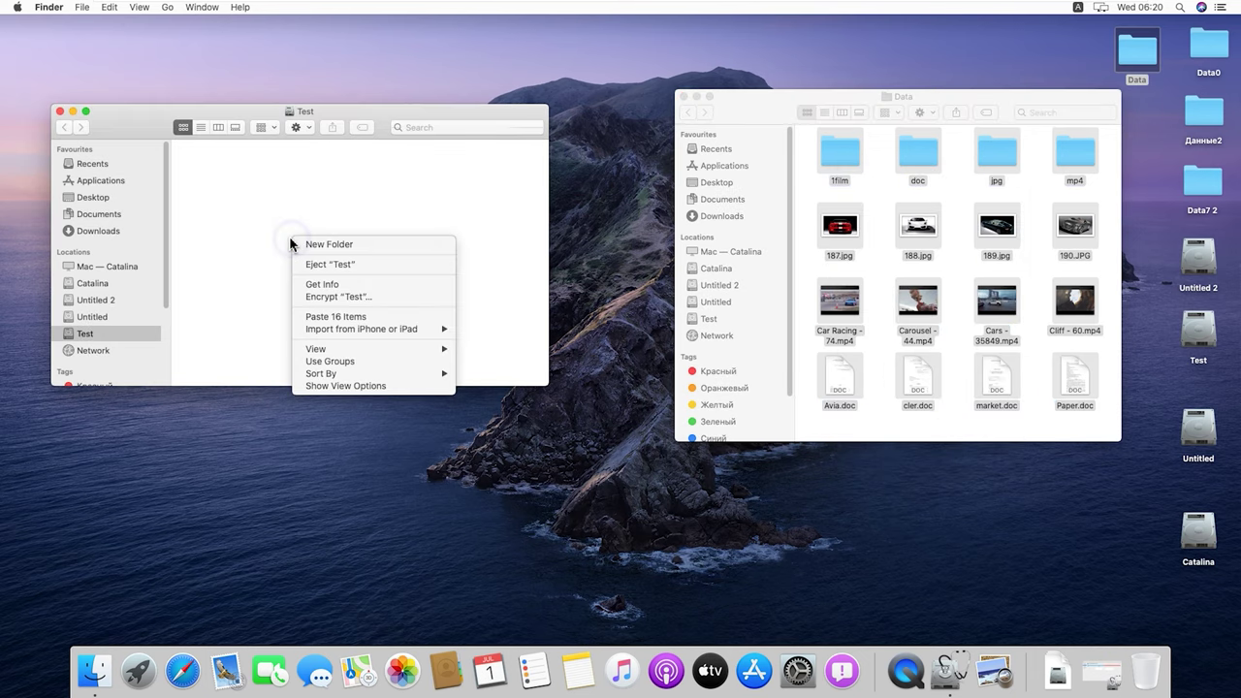
{"action": "left_click", "coordinate": [359, 316]}
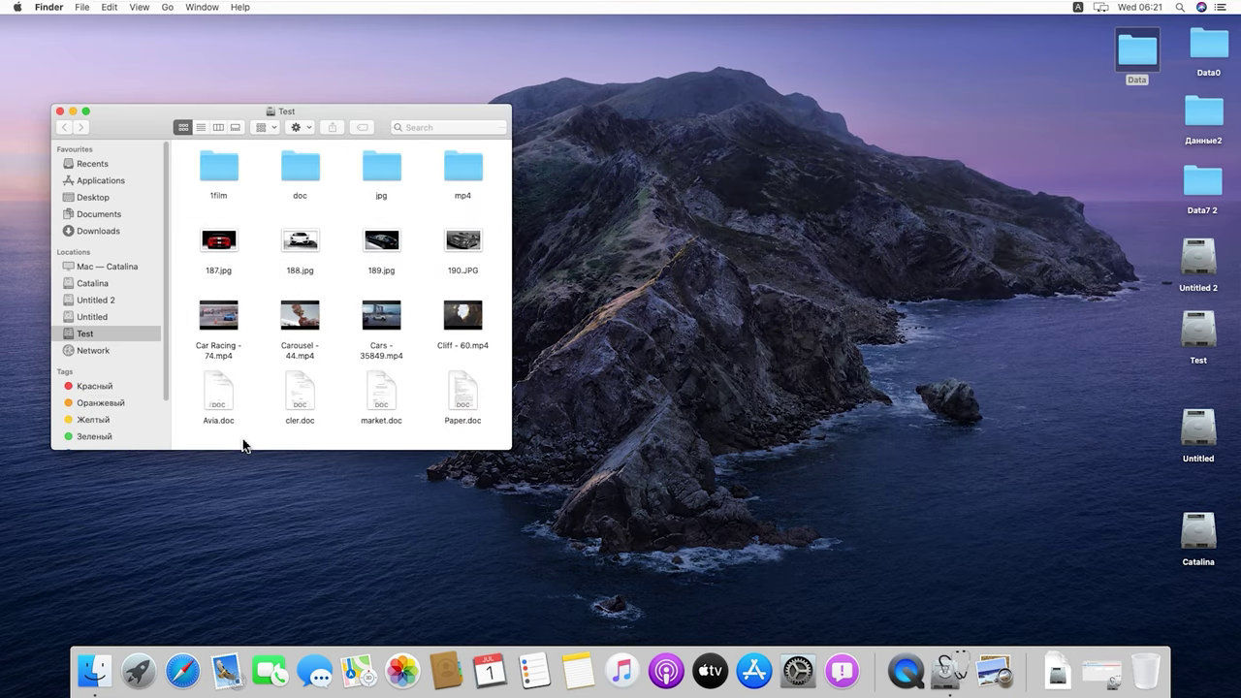
Step: Permanently delete the 1film folder, 187.jpg, Car Racing - 74.mp4 and Avia.doc from the Test volume
{"action": "left_click_drag", "start_coordinate": [242, 439], "coordinate": [206, 166]}
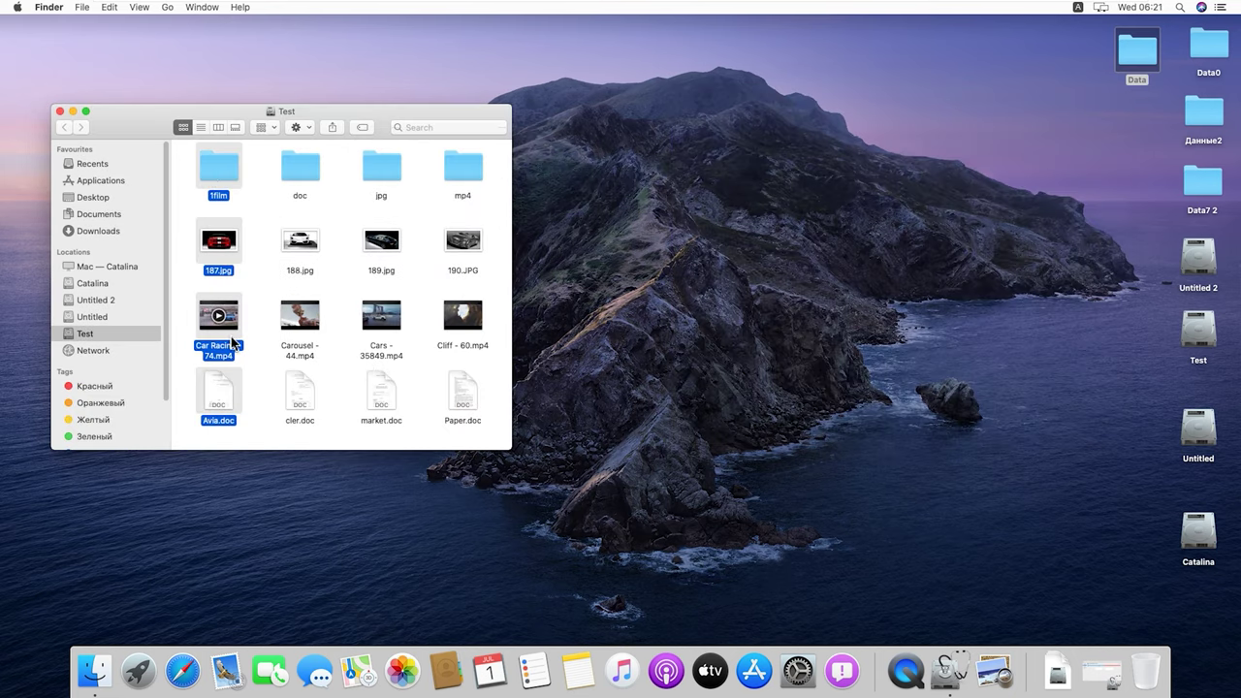
{"action": "key", "text": "alt+super+BackSpace"}
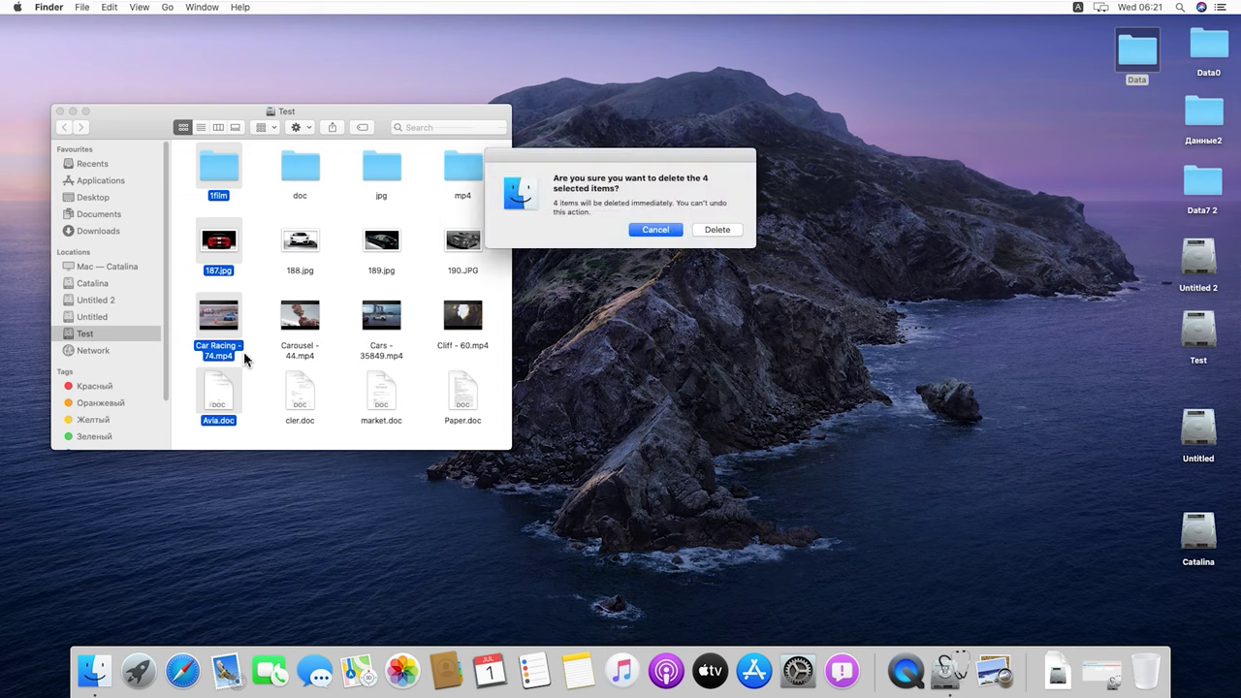
{"action": "left_click", "coordinate": [718, 233]}
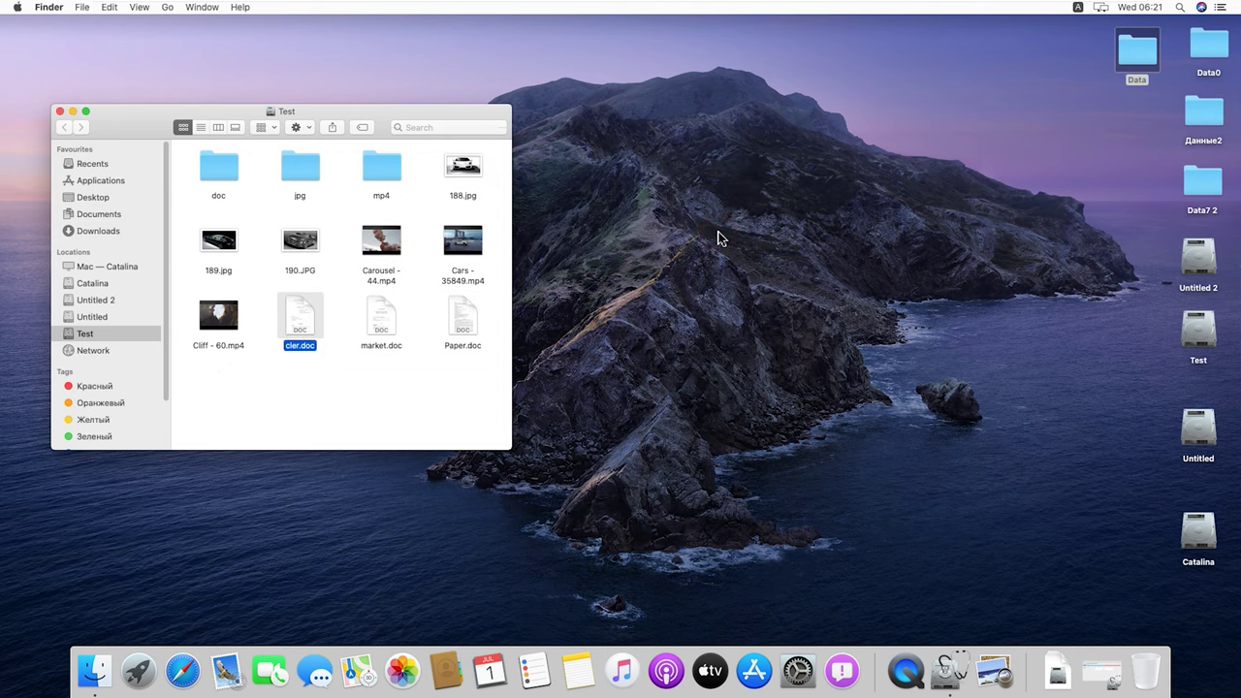
Step: Shut down the Mac and confirm the shutdown
{"action": "left_click", "coordinate": [17, 13]}
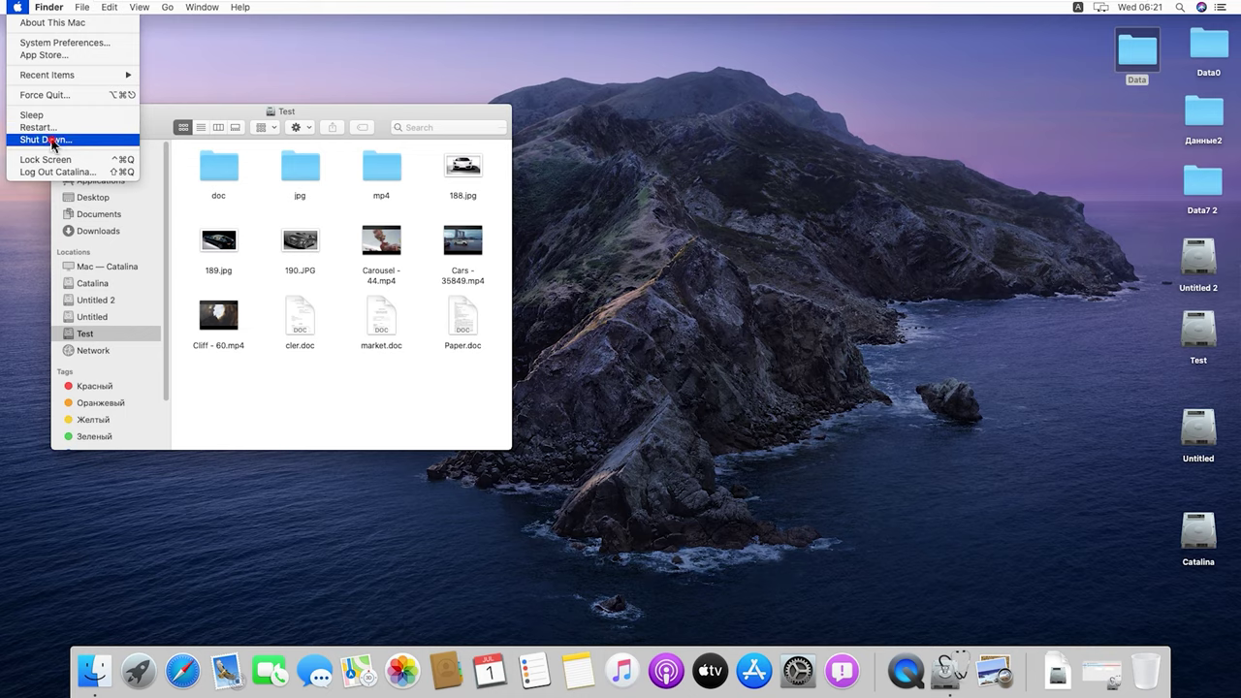
{"action": "left_click", "coordinate": [58, 142]}
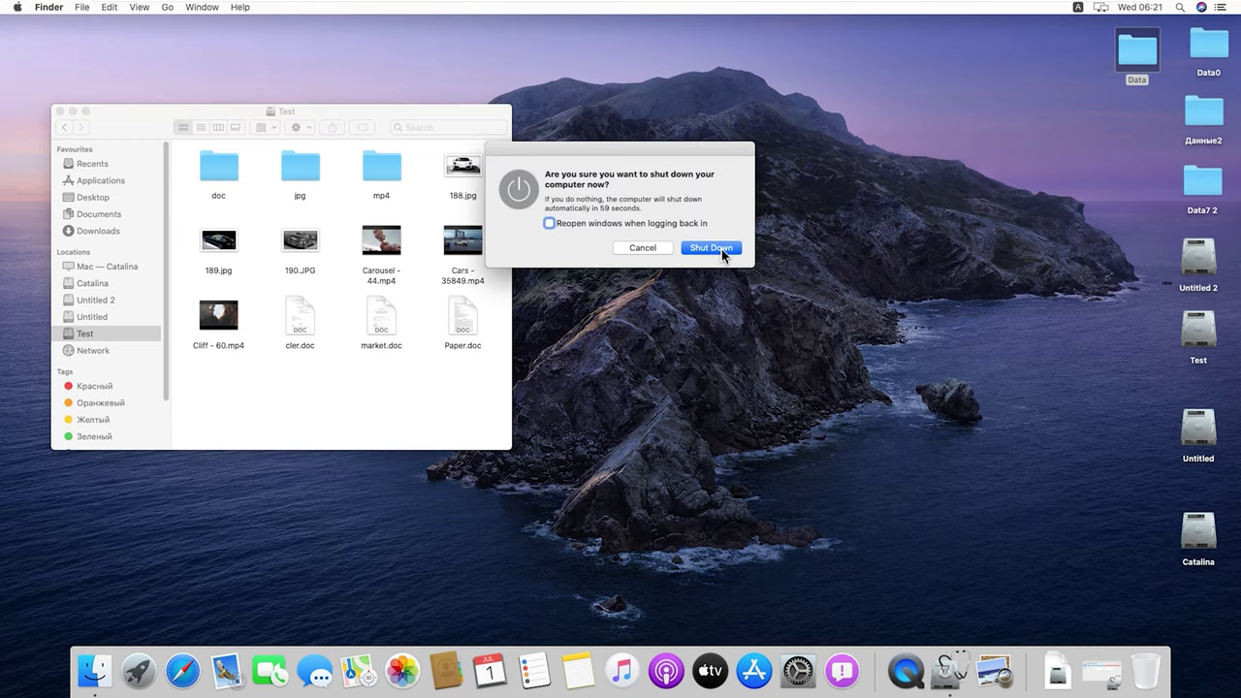
{"action": "left_click", "coordinate": [721, 249]}
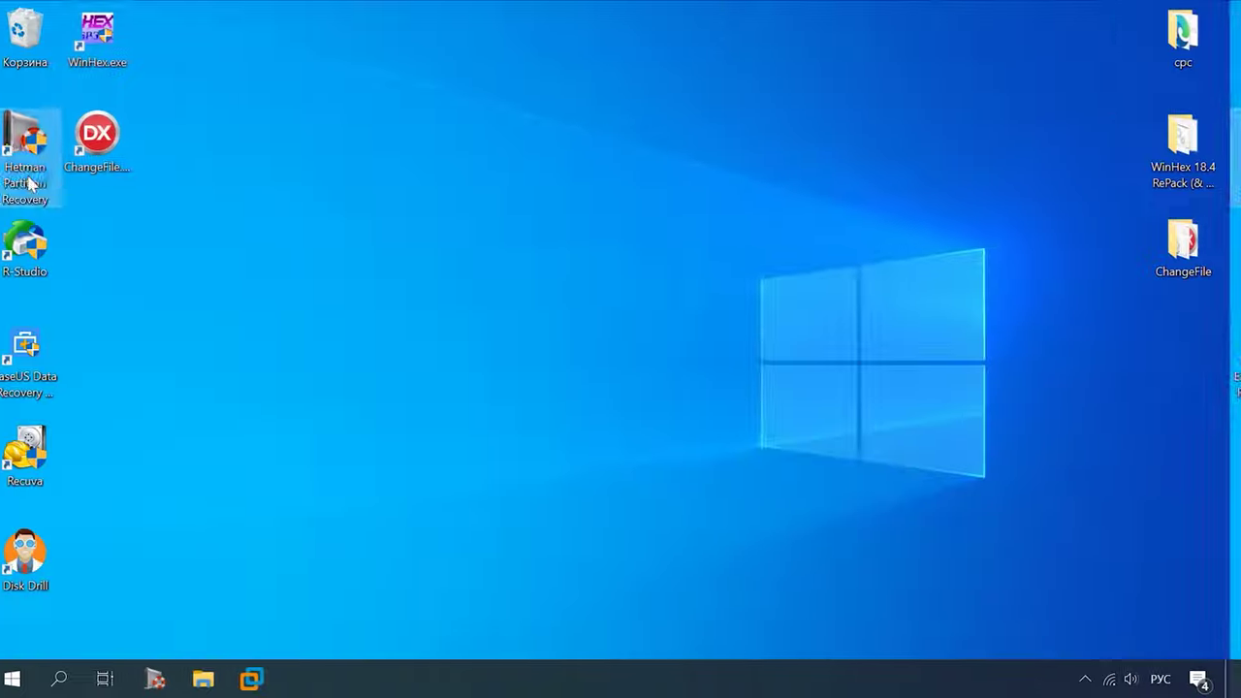
Step: Launch Hetman Partition Recovery on Windows and open APFS Container 2 (Test) on Disk 0 for analysis
{"action": "double_click", "coordinate": [30, 175]}
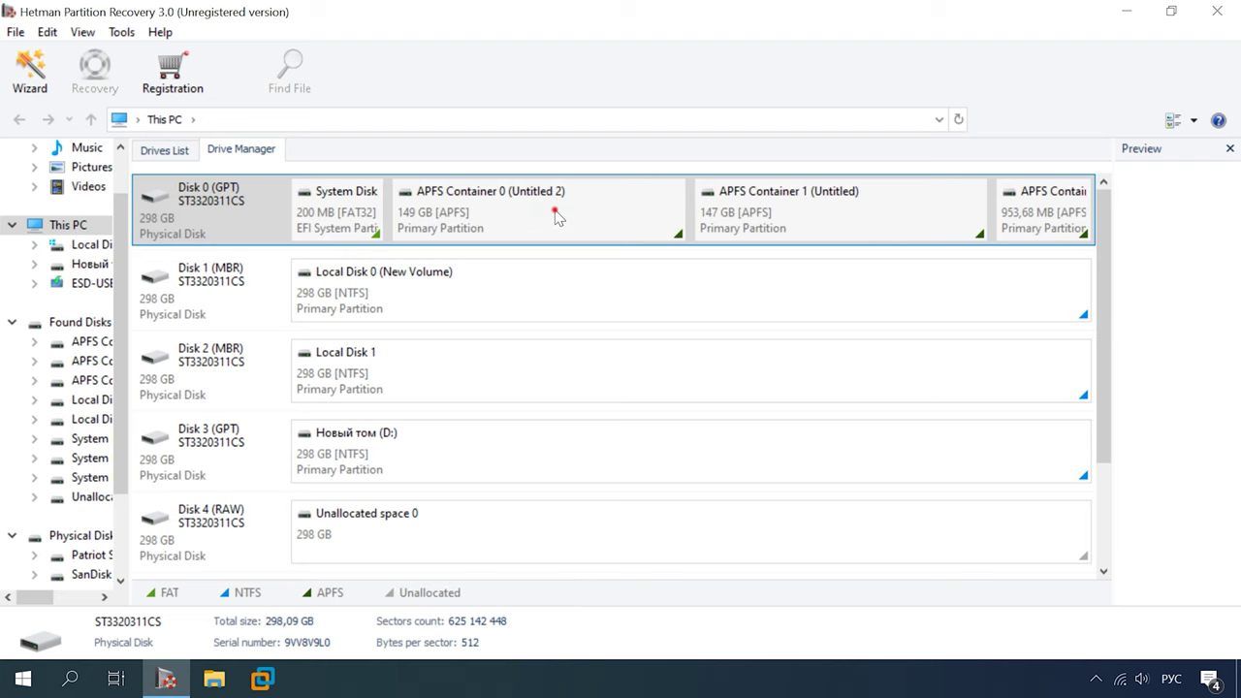
{"action": "left_click", "coordinate": [556, 215]}
{"action": "left_click", "coordinate": [844, 223]}
{"action": "left_click", "coordinate": [1043, 209]}
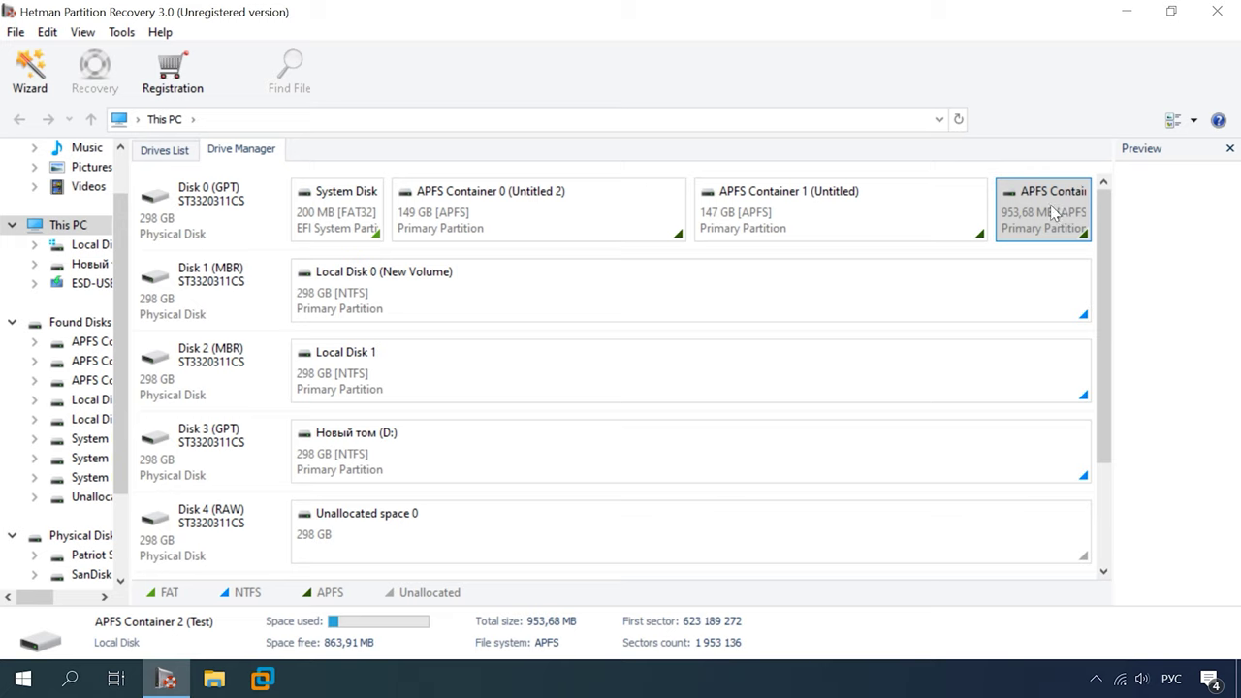
{"action": "right_click", "coordinate": [1054, 213]}
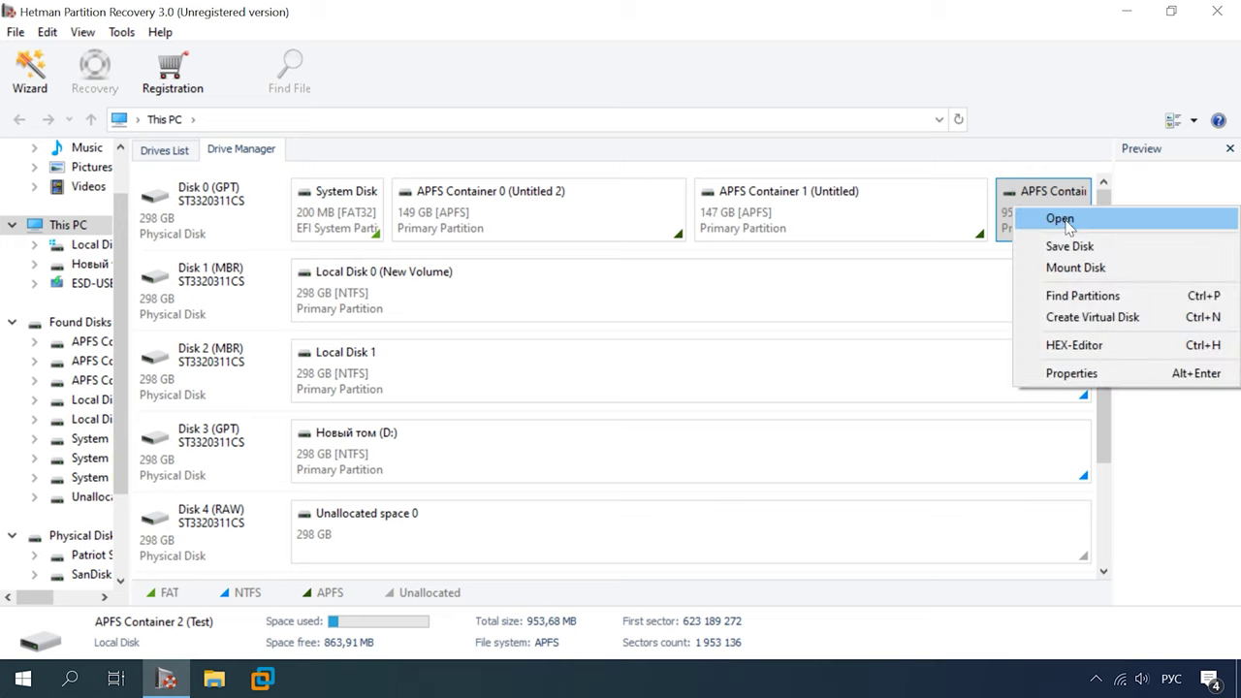
{"action": "left_click", "coordinate": [1061, 219]}
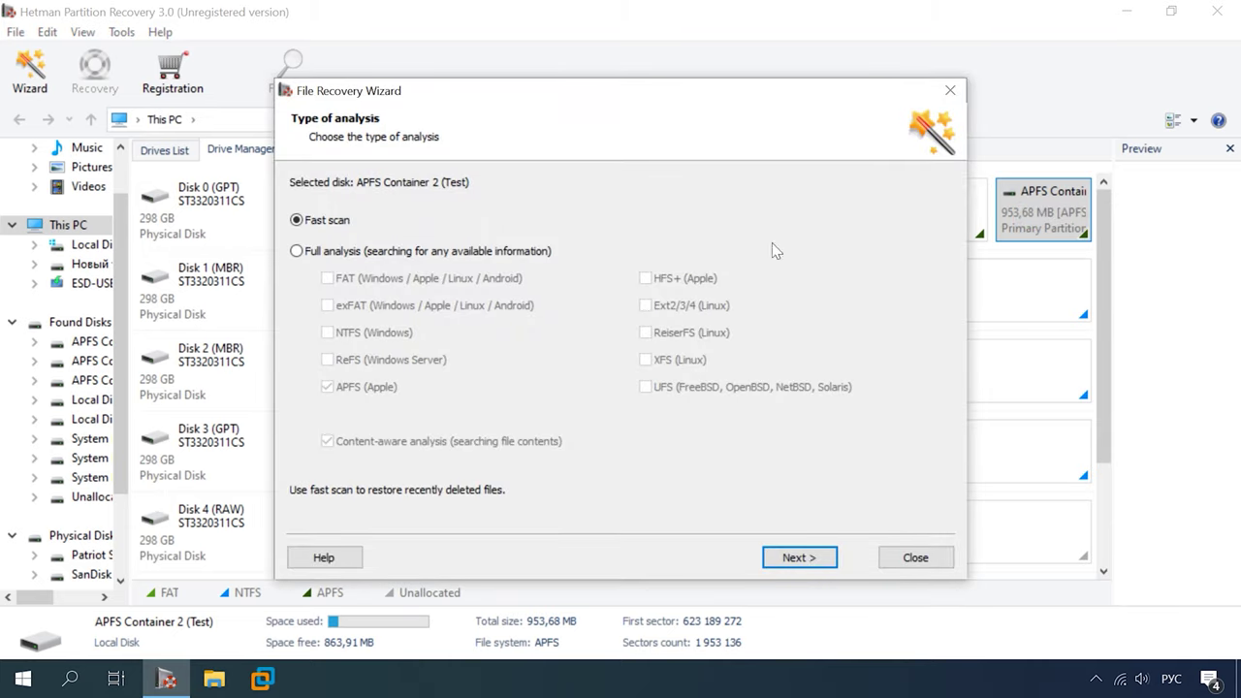
Step: Run a full APFS analysis of the Test container with content-aware analysis turned off and finish the wizard
{"action": "left_click", "coordinate": [297, 251]}
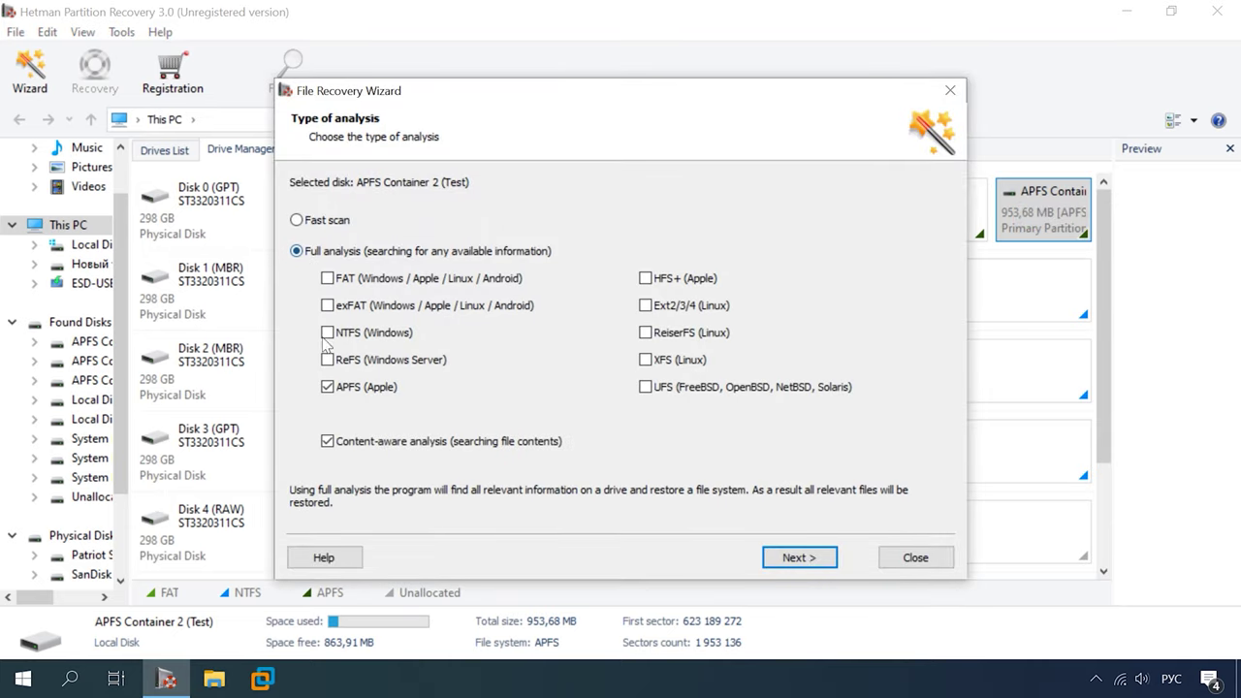
{"action": "left_click", "coordinate": [330, 442]}
{"action": "left_click", "coordinate": [797, 558]}
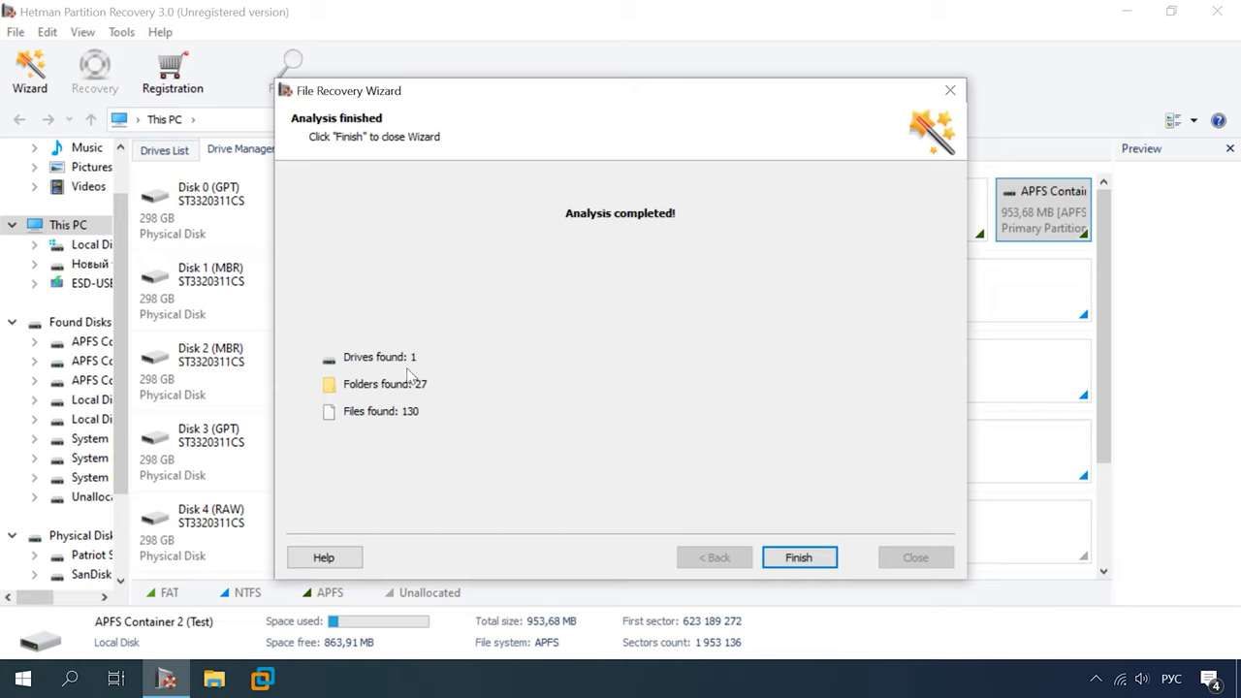
{"action": "left_click", "coordinate": [804, 560]}
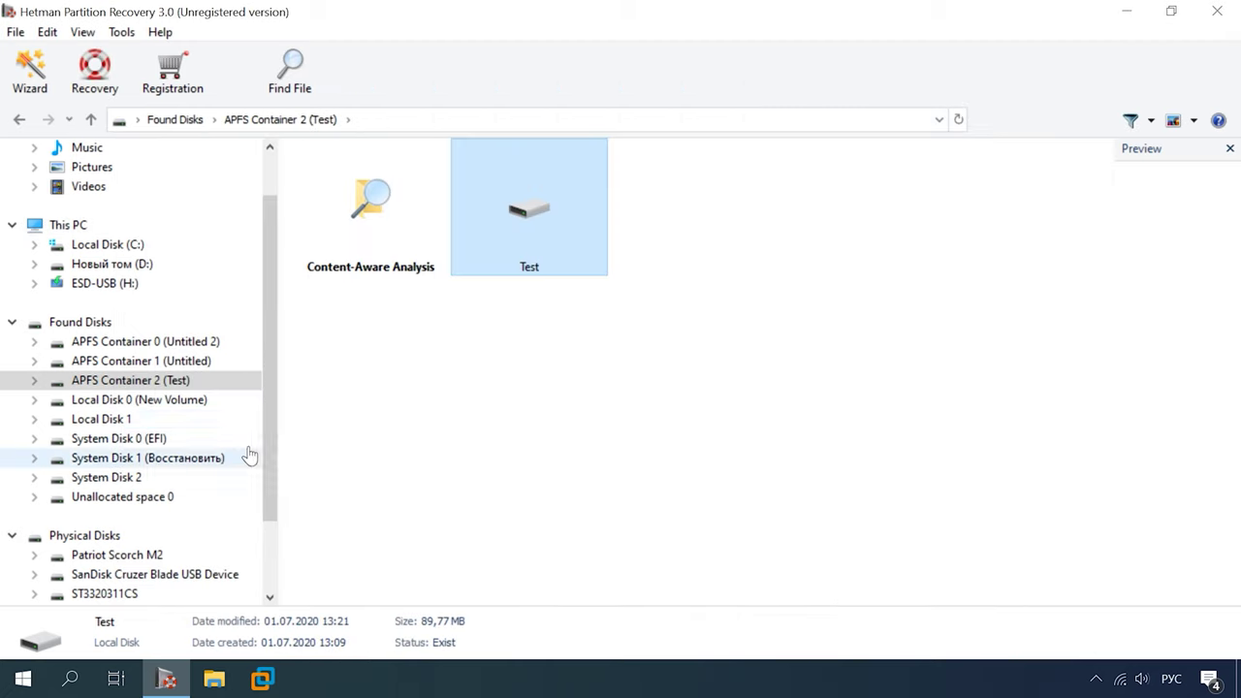
Step: Expand APFS Container 2 (Test) under the found disks and open its Test volume
{"action": "scroll", "coordinate": [255, 408], "scroll_direction": "down", "scroll_amount": 2}
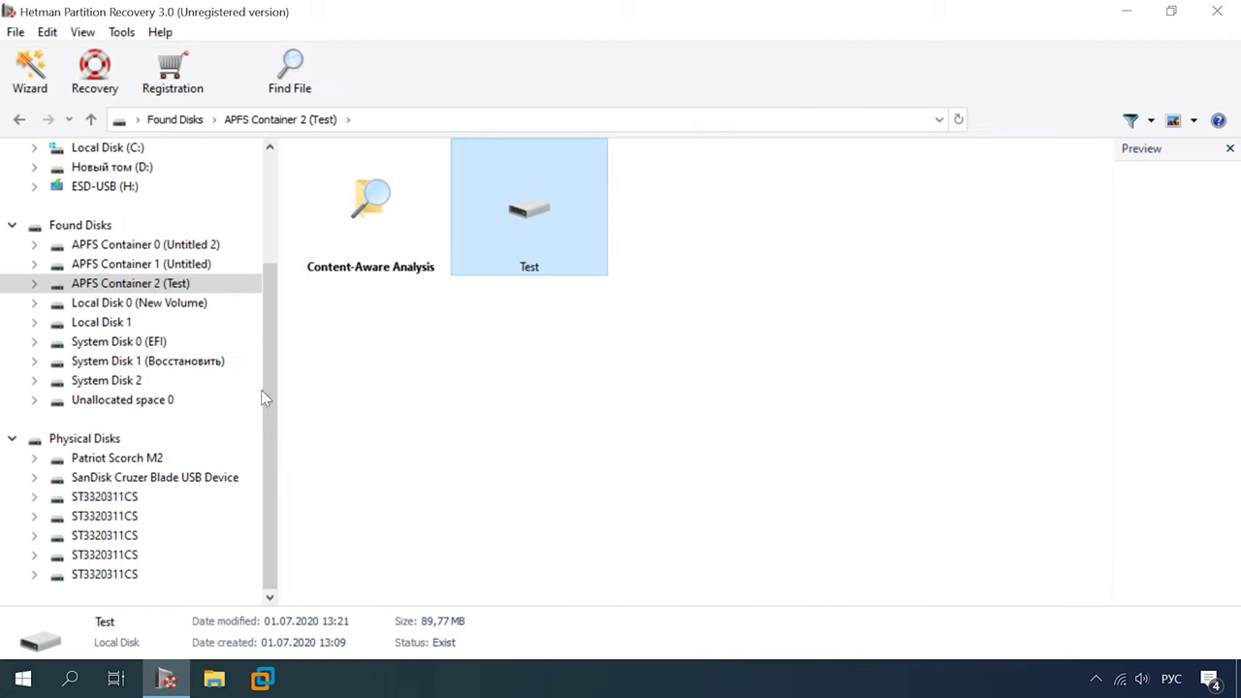
{"action": "scroll", "coordinate": [265, 396], "scroll_direction": "up", "scroll_amount": 1}
{"action": "left_click", "coordinate": [82, 344]}
{"action": "left_click", "coordinate": [35, 342]}
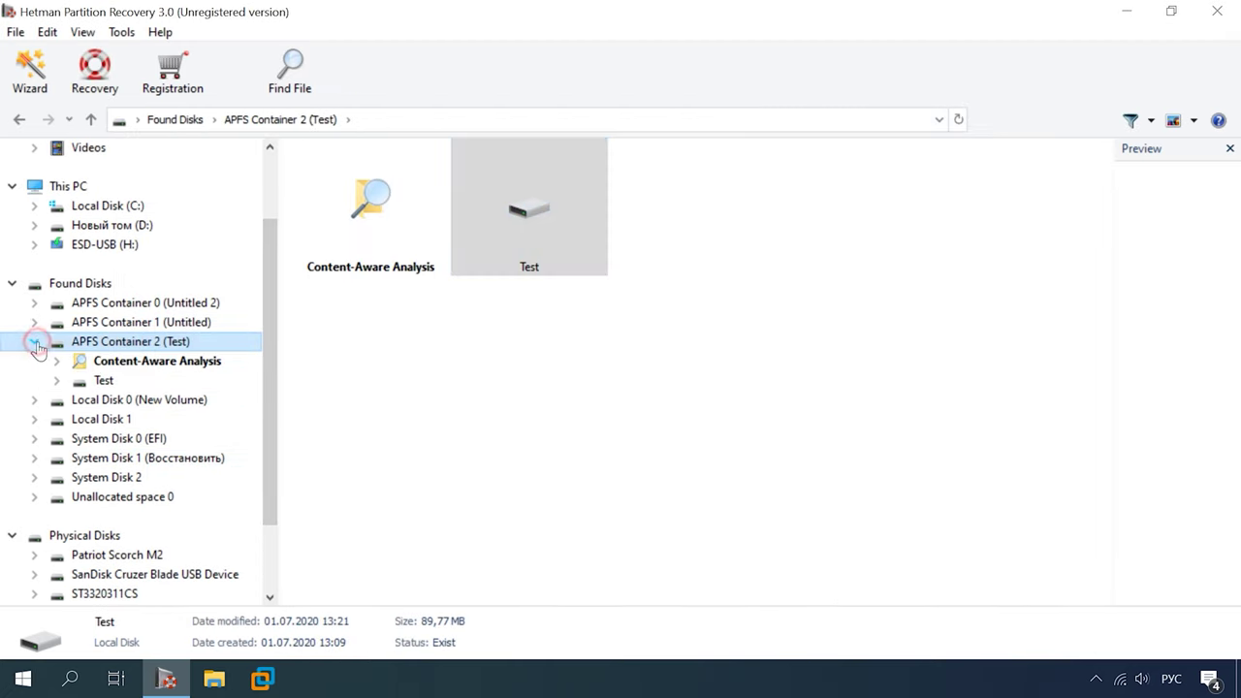
{"action": "left_click", "coordinate": [82, 381]}
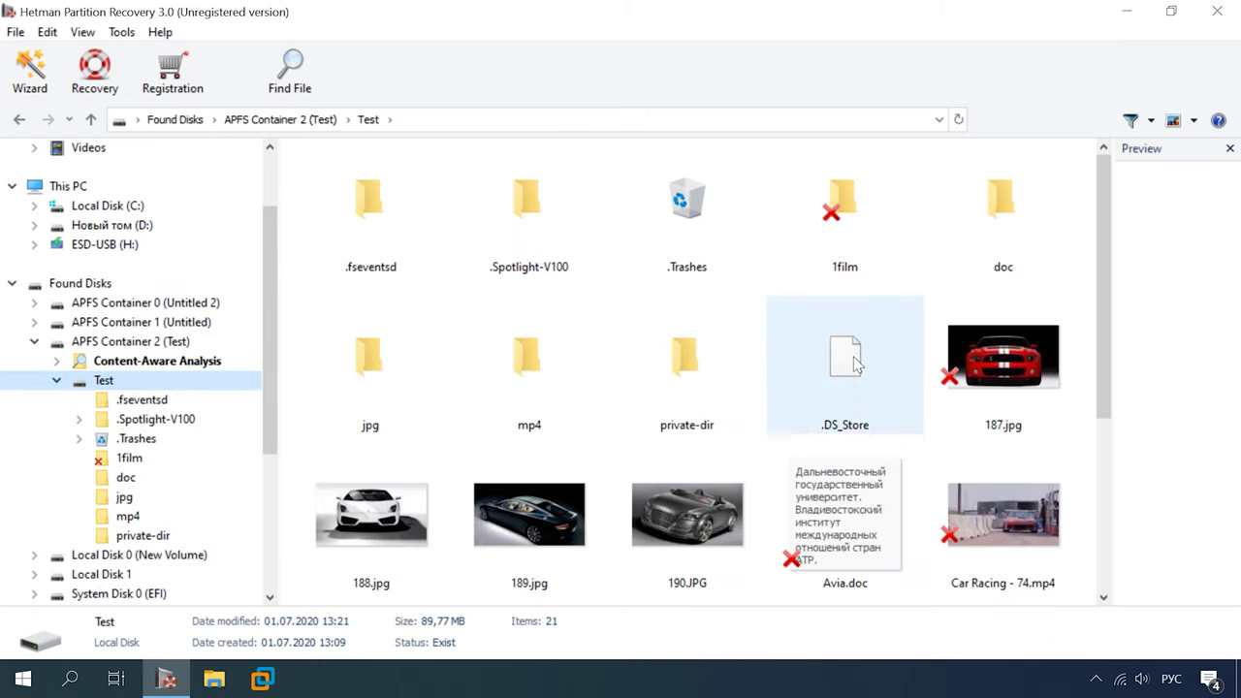
Step: Examine the files found on the Test volume, previewing the deleted 187.jpg and selecting cler.doc
{"action": "mouse_move", "coordinate": [842, 330]}
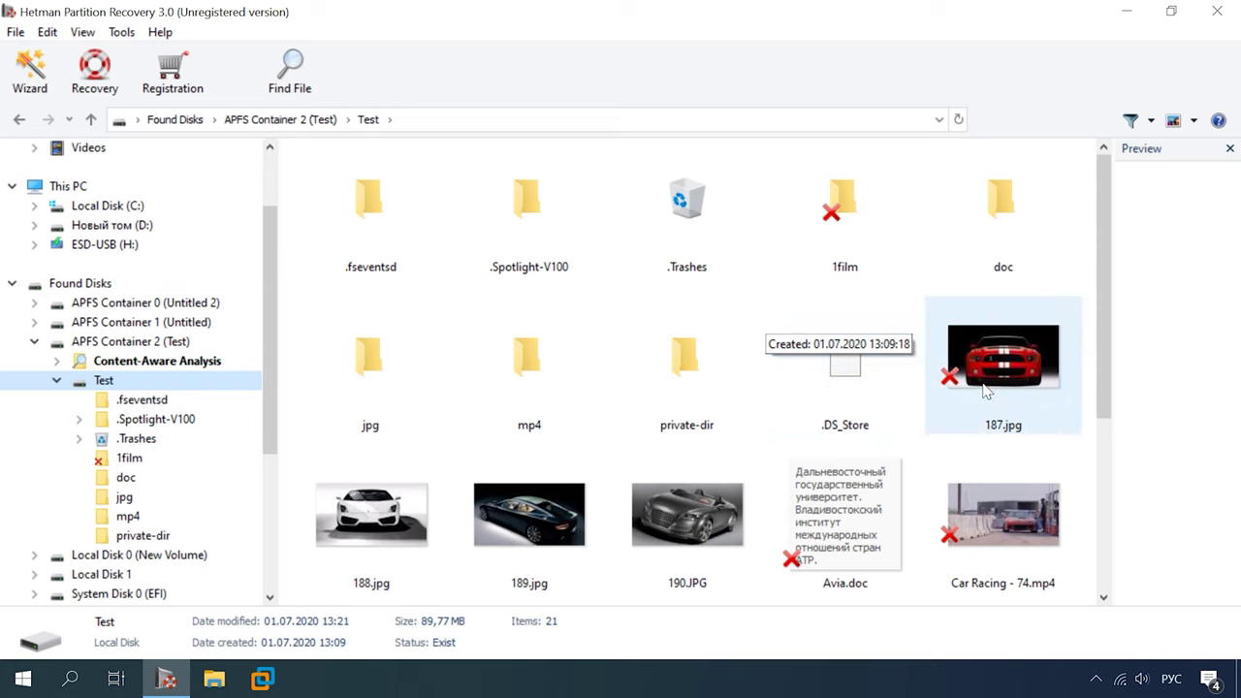
{"action": "scroll", "coordinate": [989, 388], "scroll_direction": "down", "scroll_amount": 2}
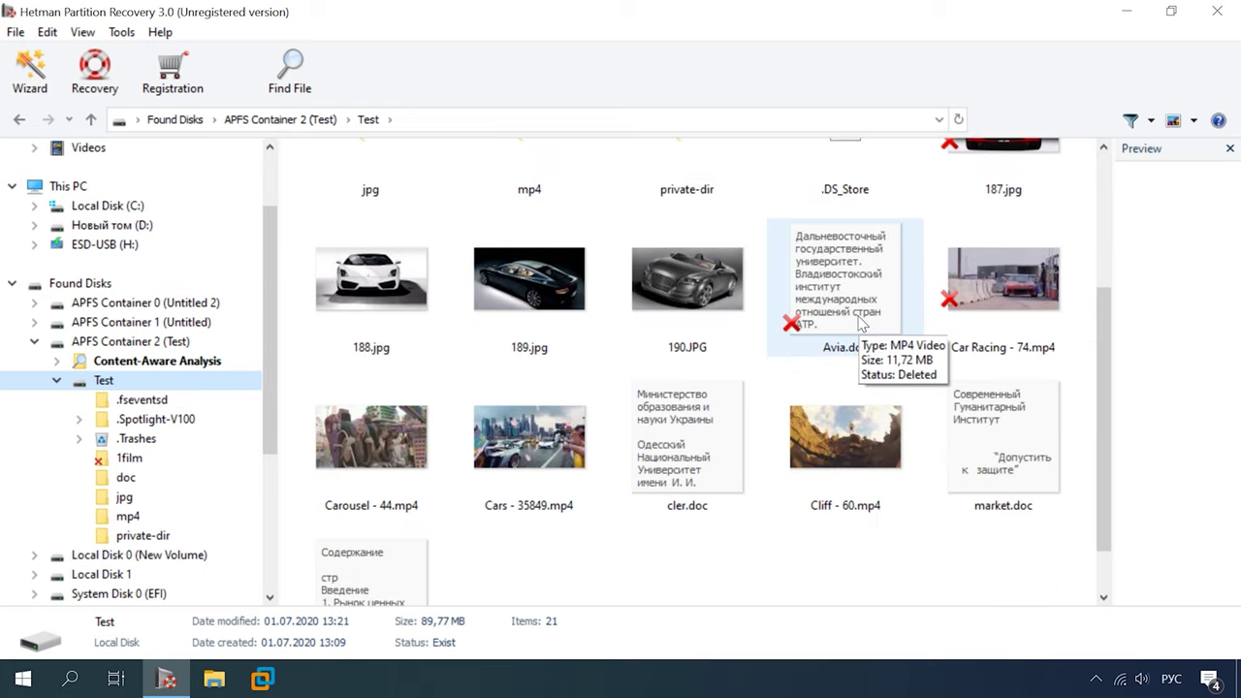
{"action": "scroll", "coordinate": [859, 324], "scroll_direction": "up", "scroll_amount": 2}
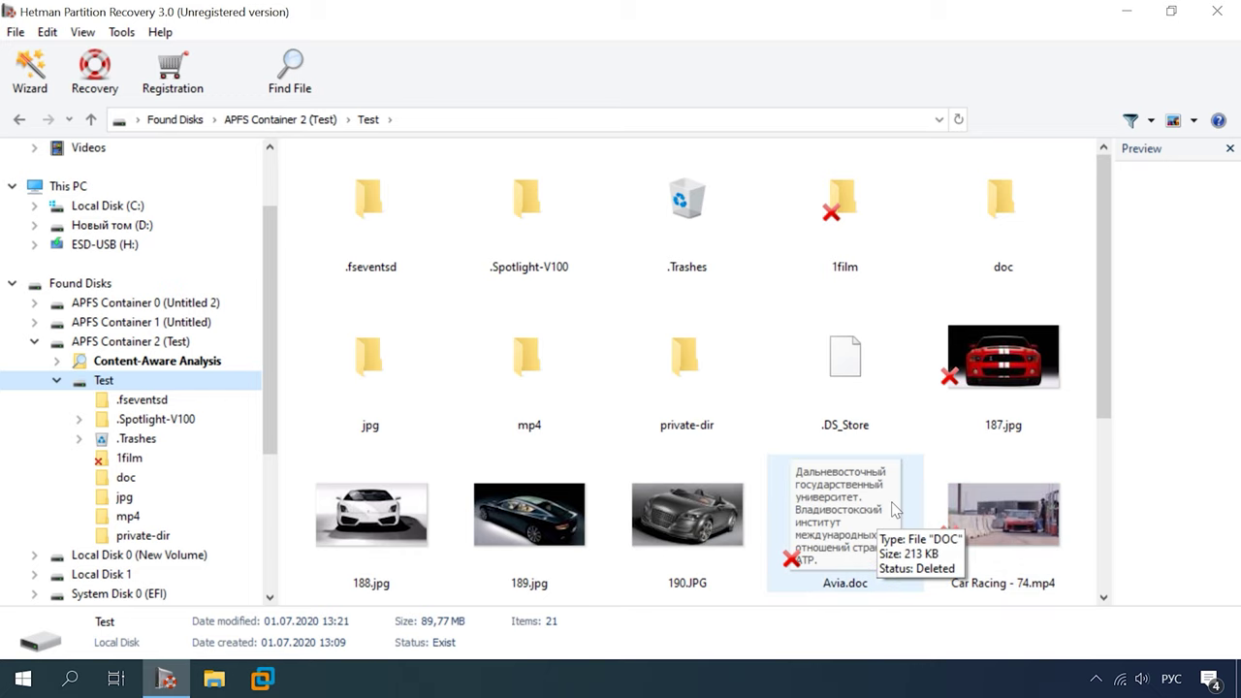
{"action": "left_click", "coordinate": [1037, 373]}
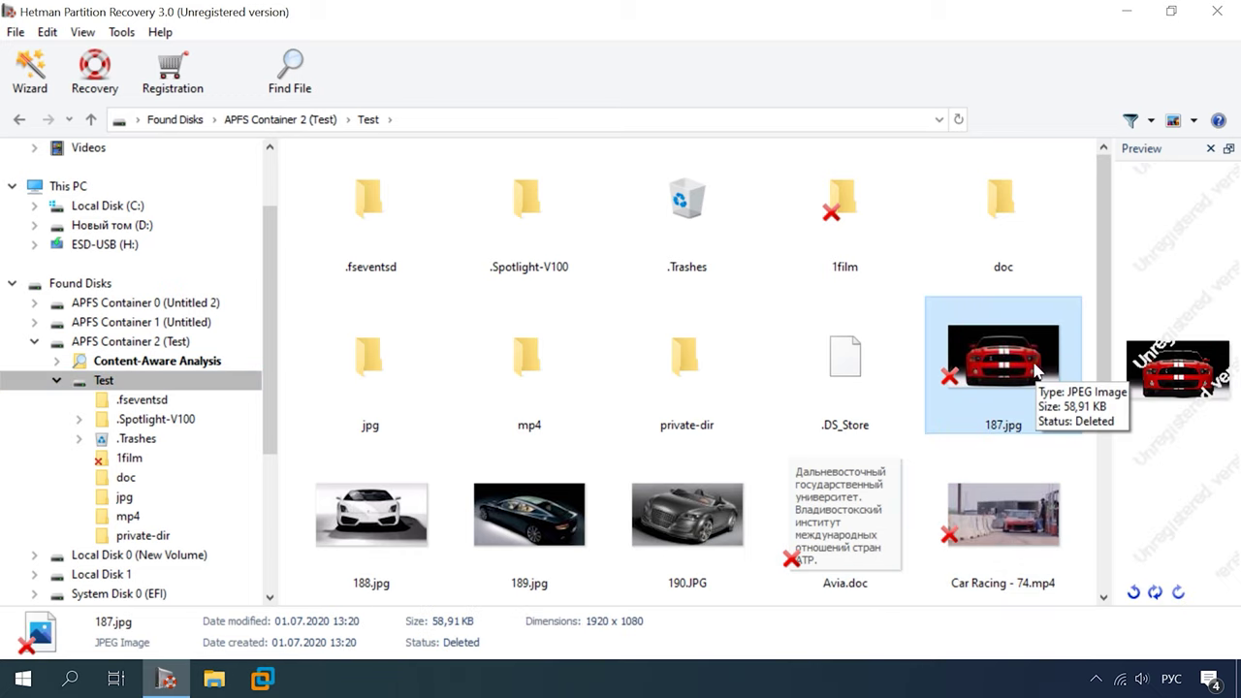
{"action": "scroll", "coordinate": [984, 456], "scroll_direction": "down", "scroll_amount": 2}
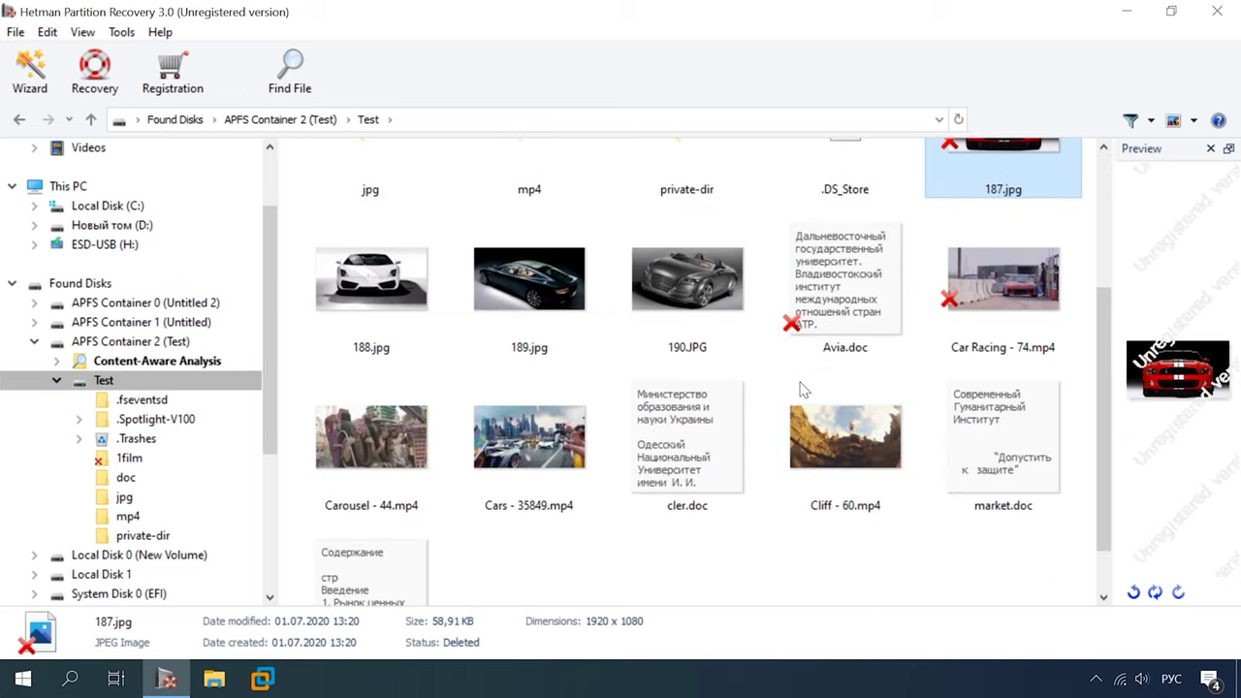
{"action": "left_click", "coordinate": [686, 430]}
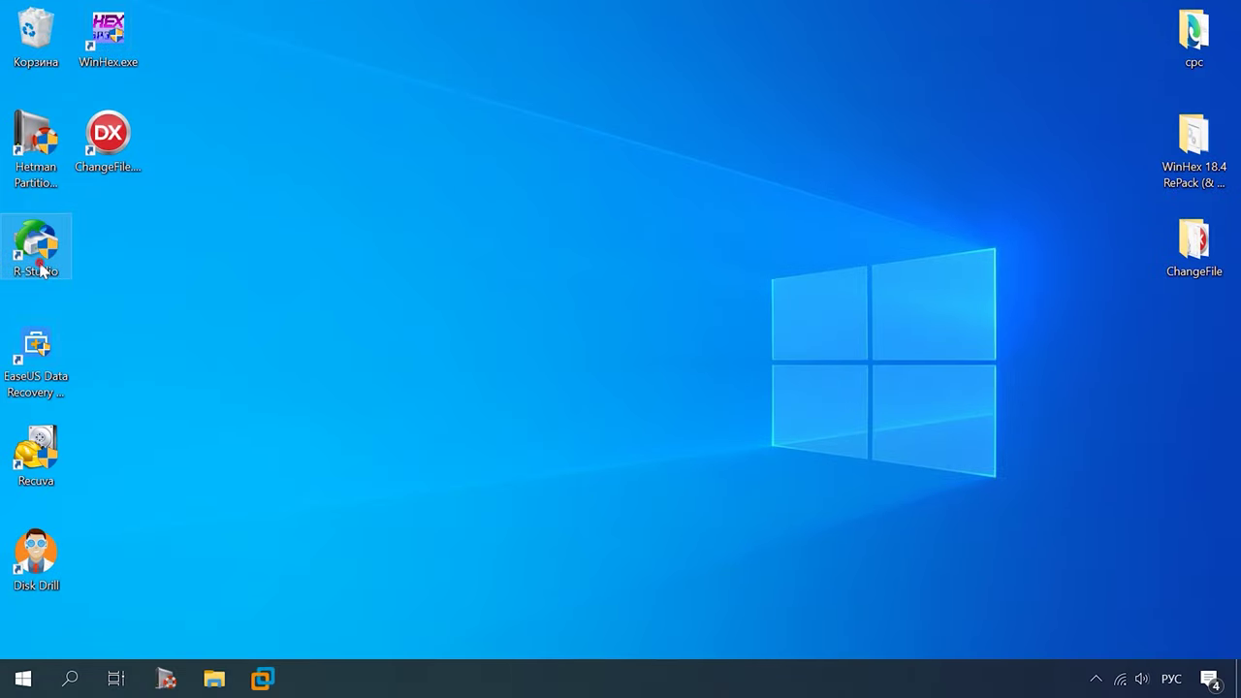
Step: Launch R-Studio in demo mode and open the files of the Test volume in the 953.68 MB APFS Container
{"action": "double_click", "coordinate": [41, 270]}
{"action": "left_click", "coordinate": [737, 498]}
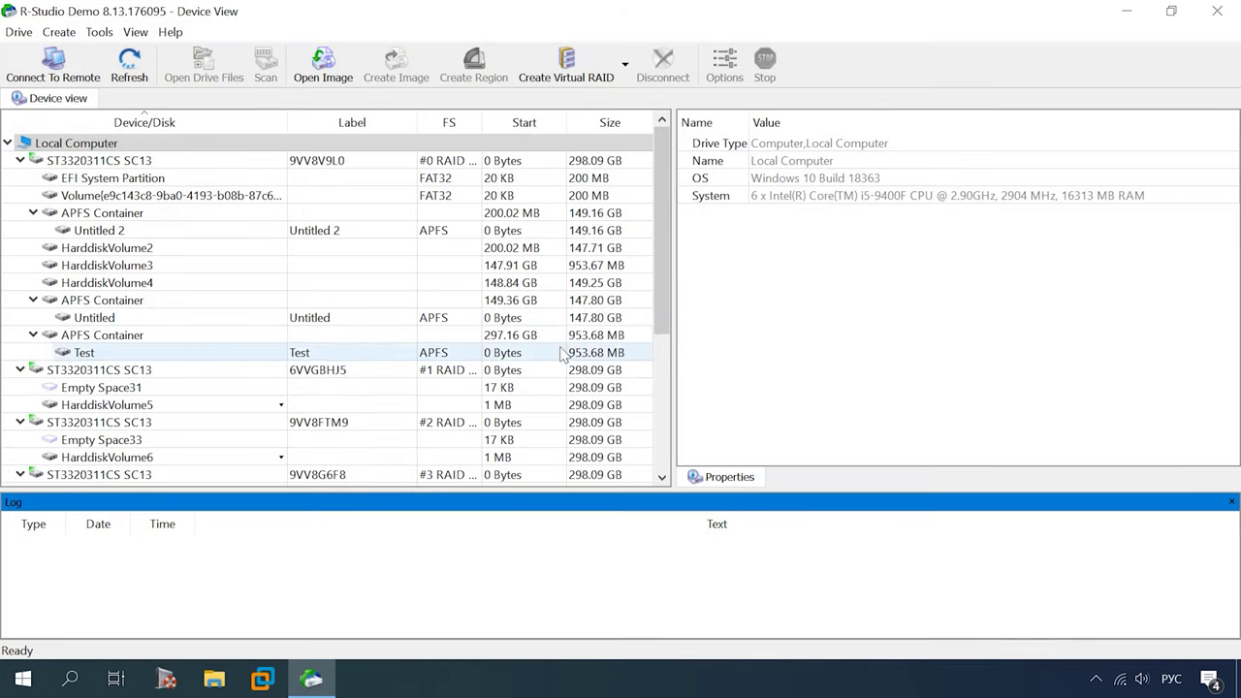
{"action": "left_click", "coordinate": [118, 336]}
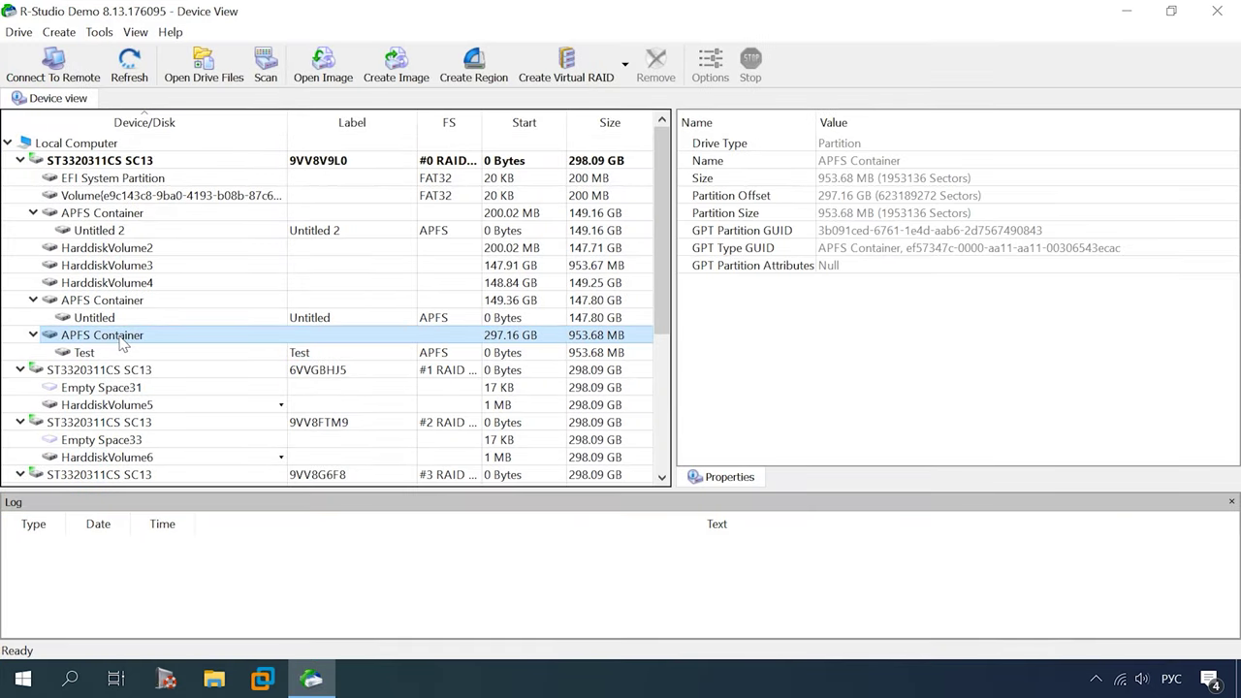
{"action": "double_click", "coordinate": [83, 353]}
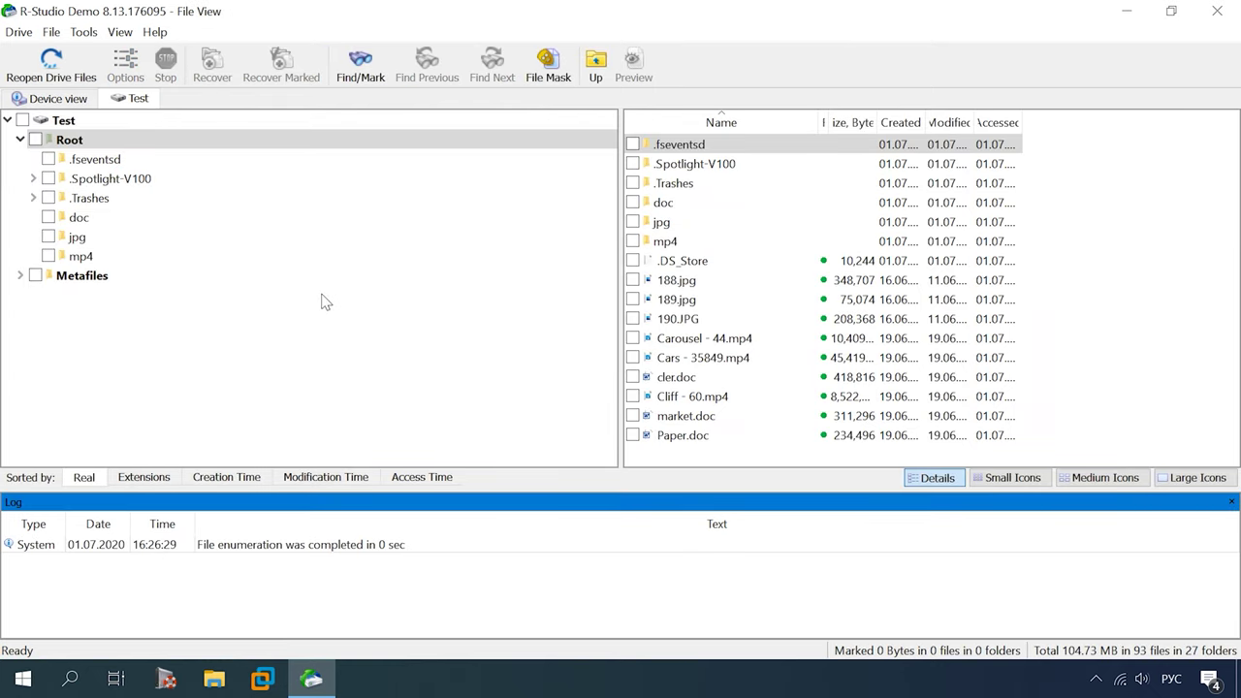
Step: View the Test volume's files as small icons and close the file view
{"action": "left_click", "coordinate": [1014, 481]}
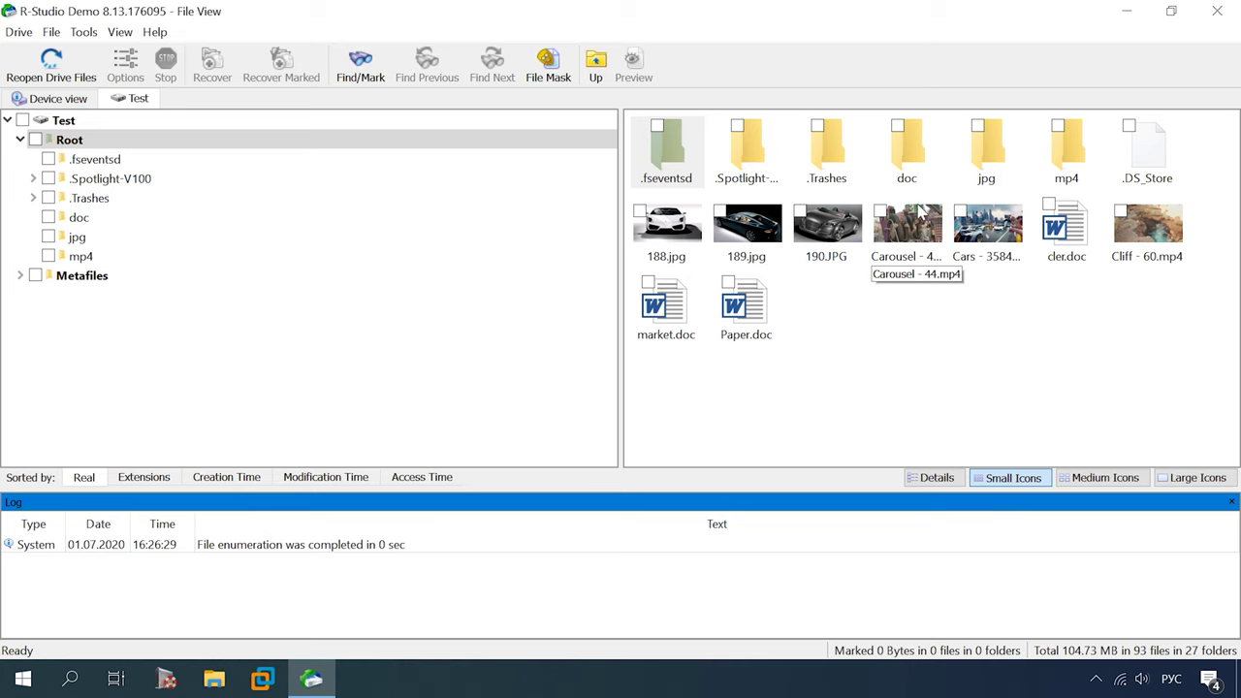
{"action": "right_click", "coordinate": [132, 98]}
{"action": "left_click", "coordinate": [157, 107]}
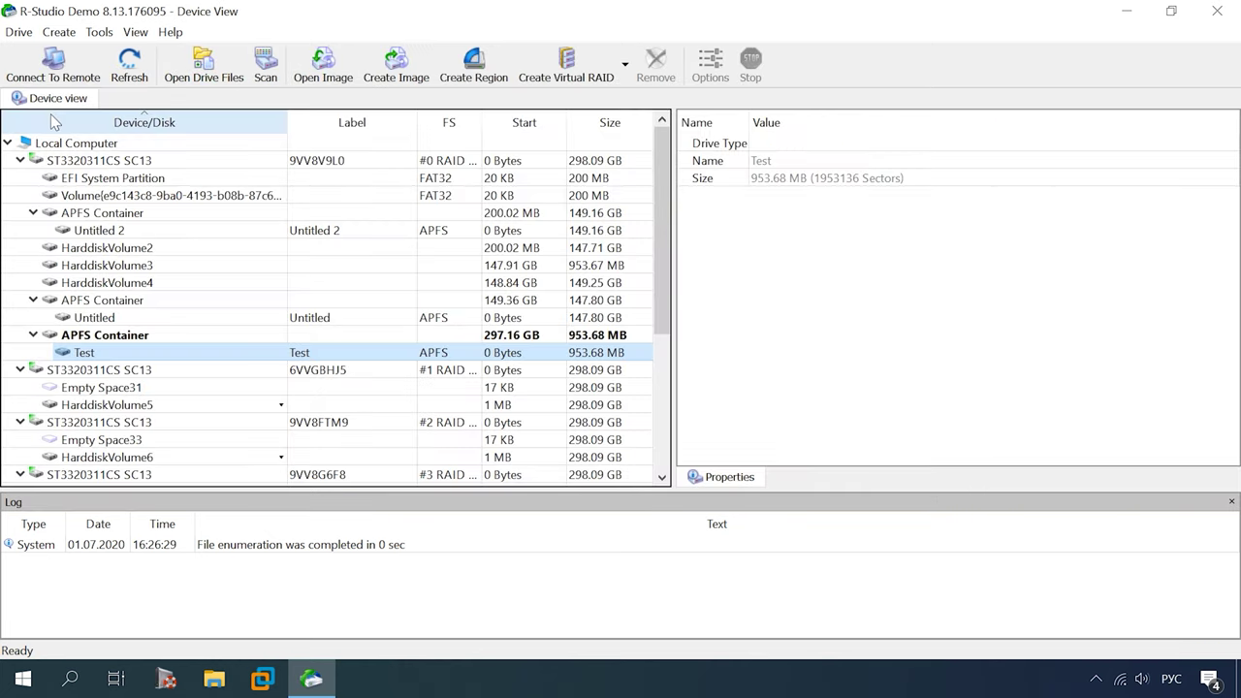
Step: Scan the 953.68 MB APFS Container with HFS excluded and the extra search for known file types disabled
{"action": "right_click", "coordinate": [105, 340]}
{"action": "left_click", "coordinate": [180, 82]}
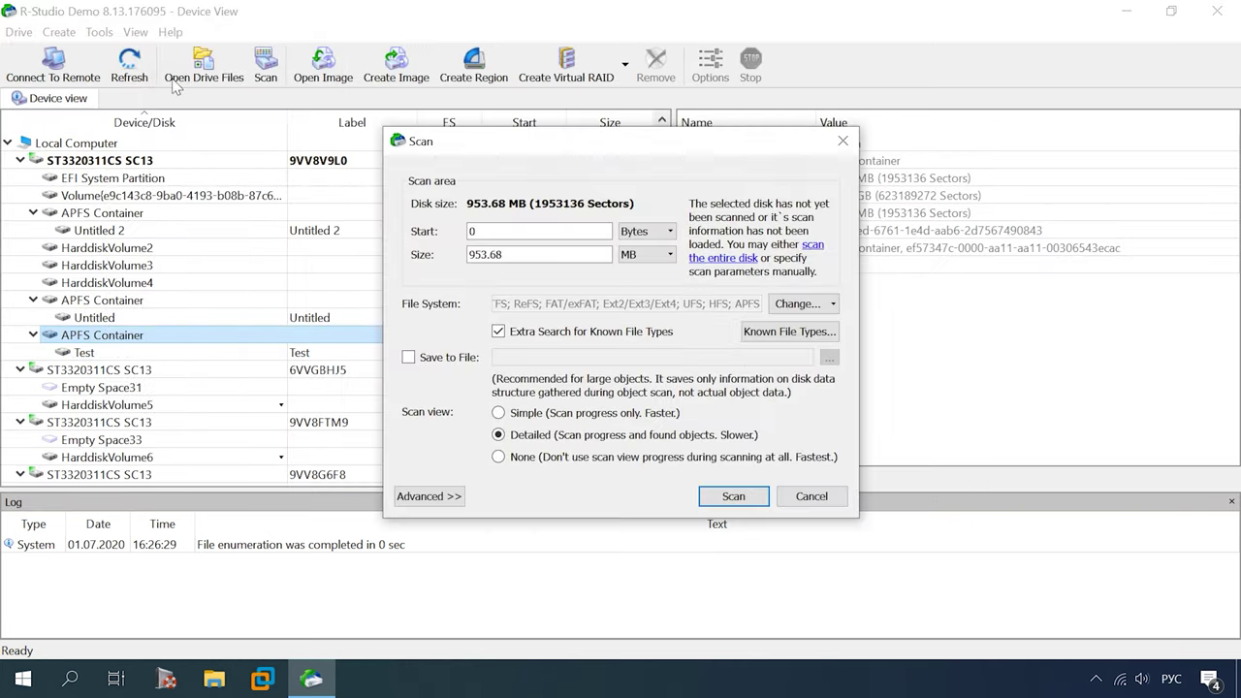
{"action": "left_click", "coordinate": [498, 331]}
{"action": "left_click", "coordinate": [660, 372]}
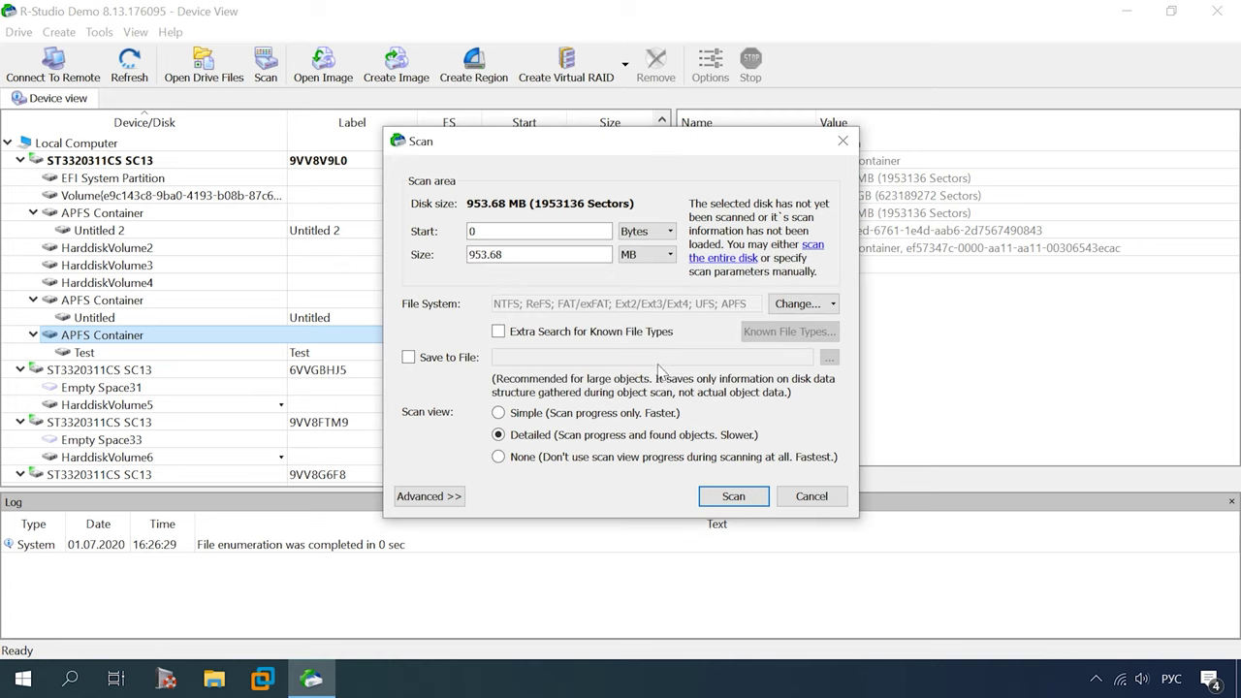
{"action": "left_click", "coordinate": [733, 497]}
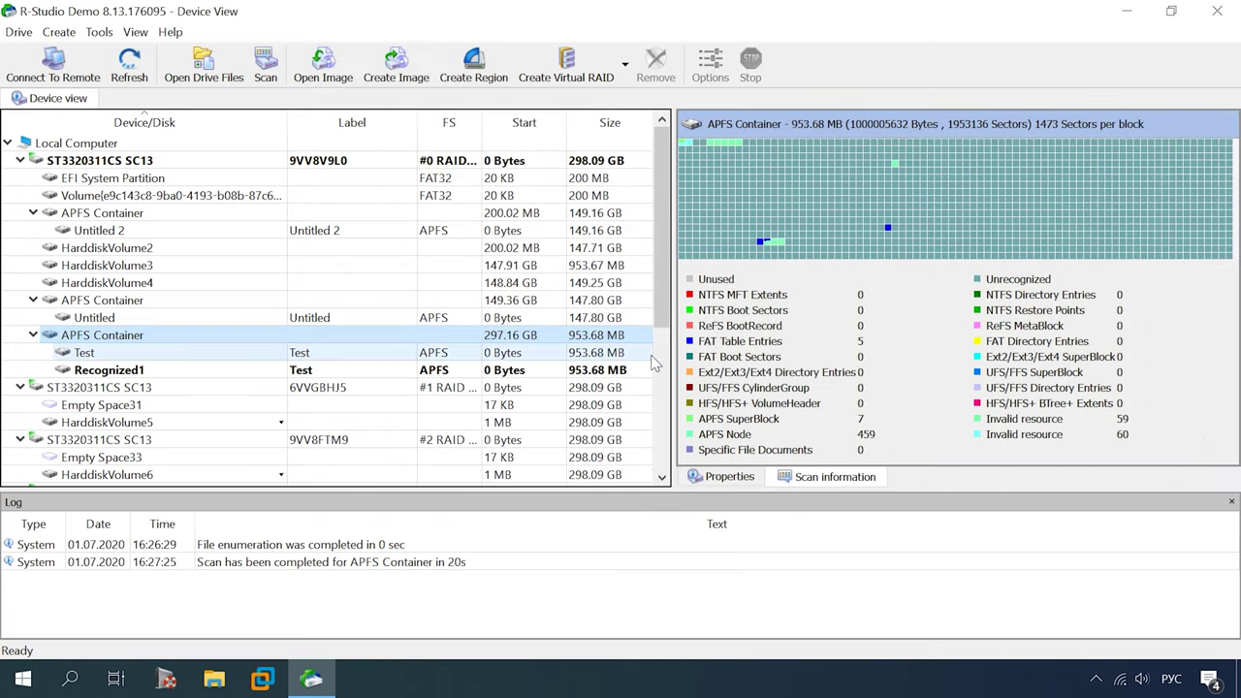
Step: Open the files of the Recognized1 volume, show them as small icons, and preview the deleted Car Racing - 74.mp4
{"action": "left_click", "coordinate": [109, 370]}
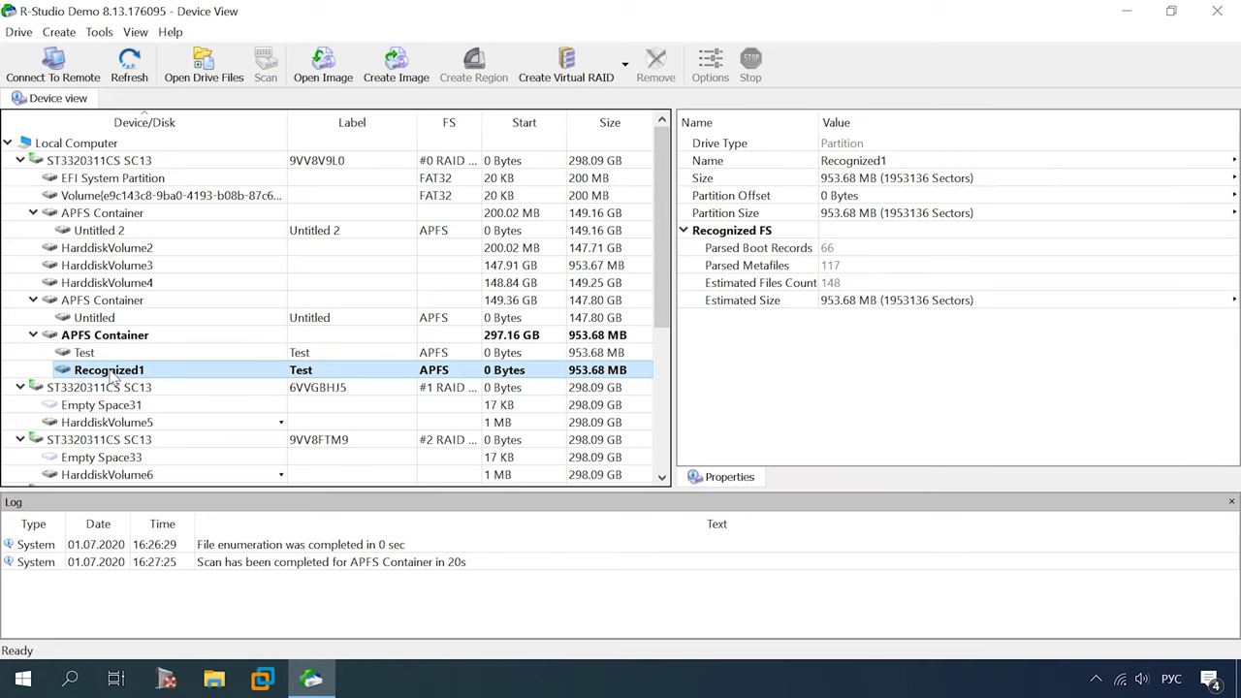
{"action": "right_click", "coordinate": [135, 376]}
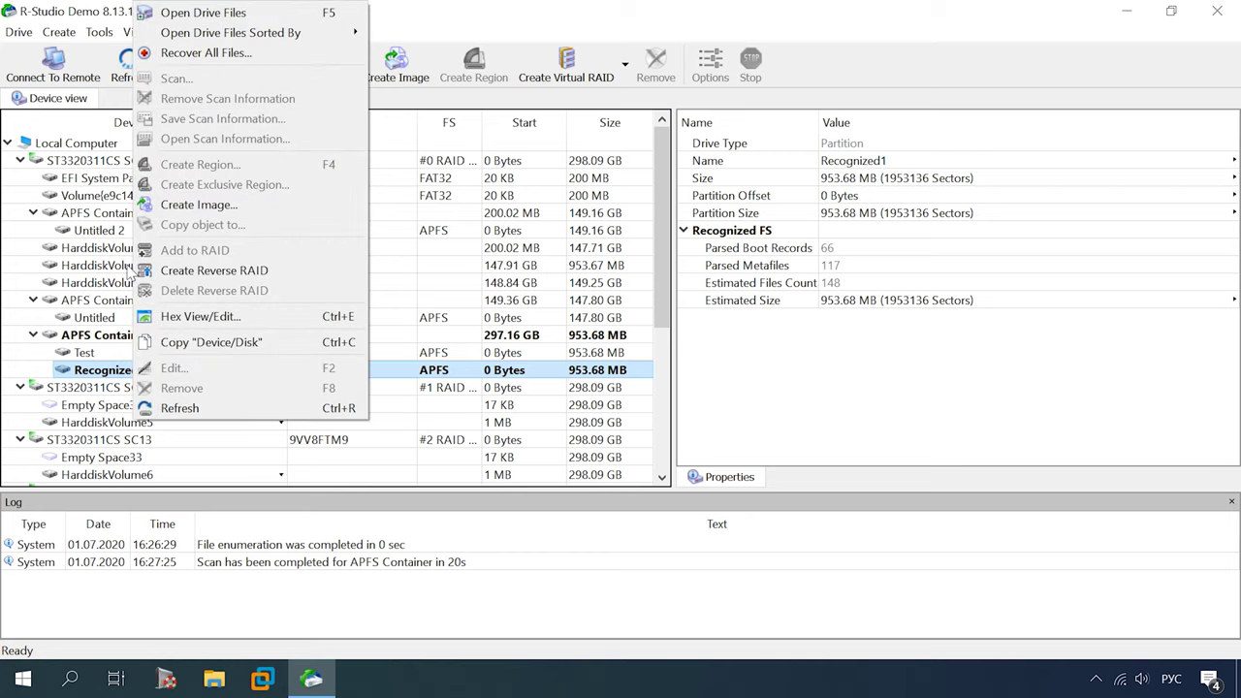
{"action": "left_click", "coordinate": [232, 16]}
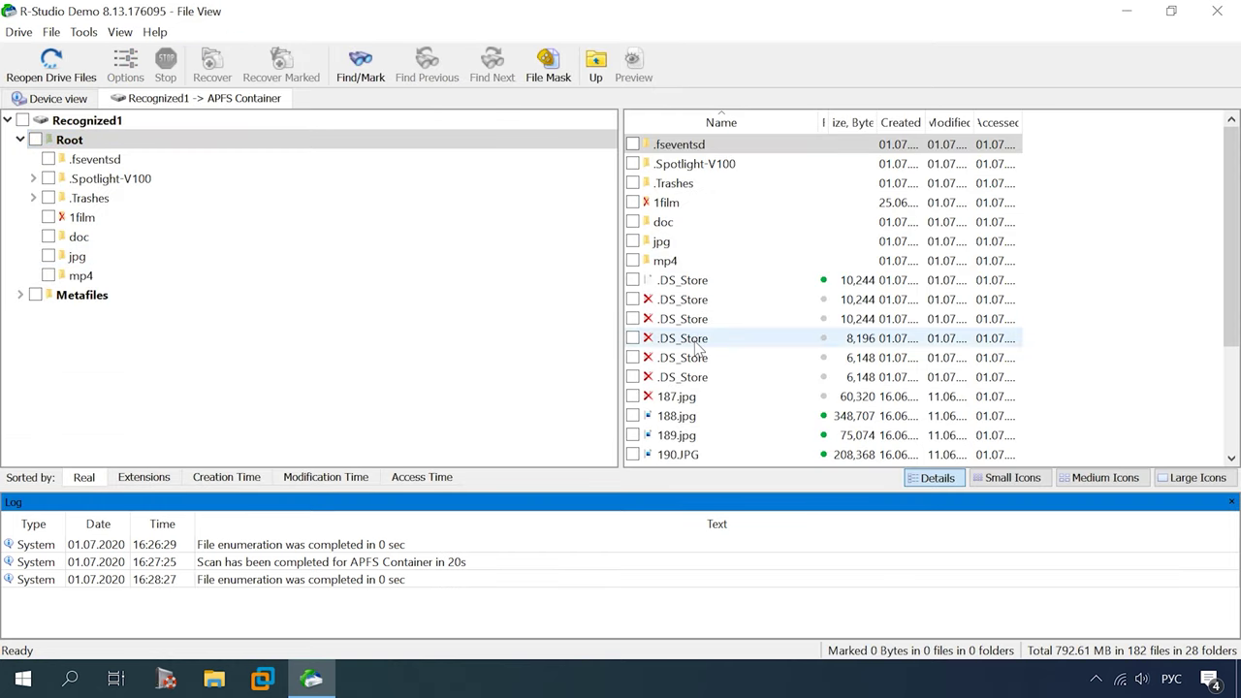
{"action": "left_click", "coordinate": [1007, 477]}
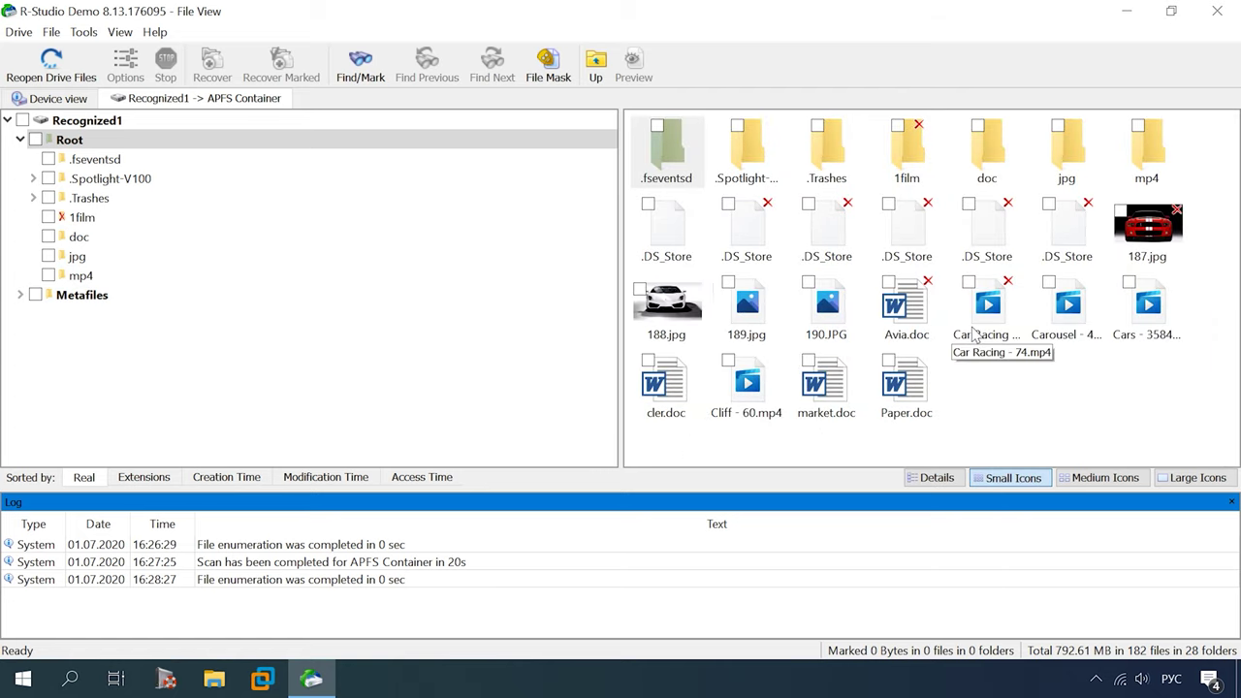
{"action": "double_click", "coordinate": [988, 303]}
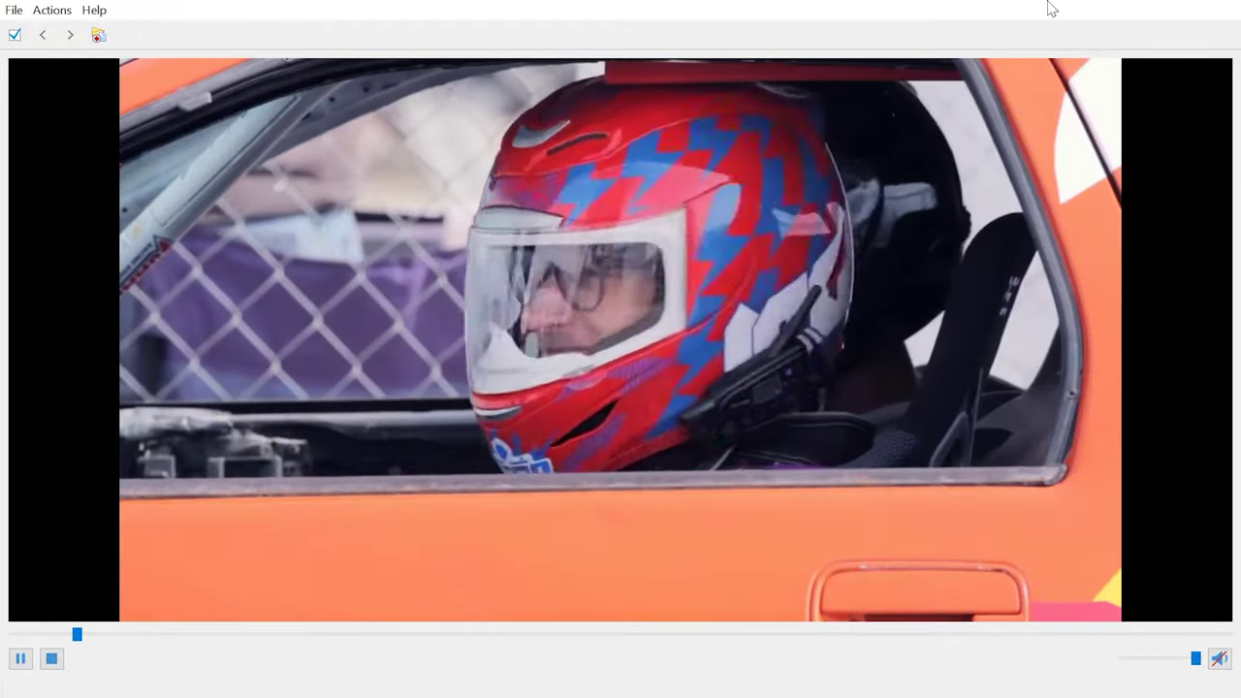
{"action": "key", "text": "Escape"}
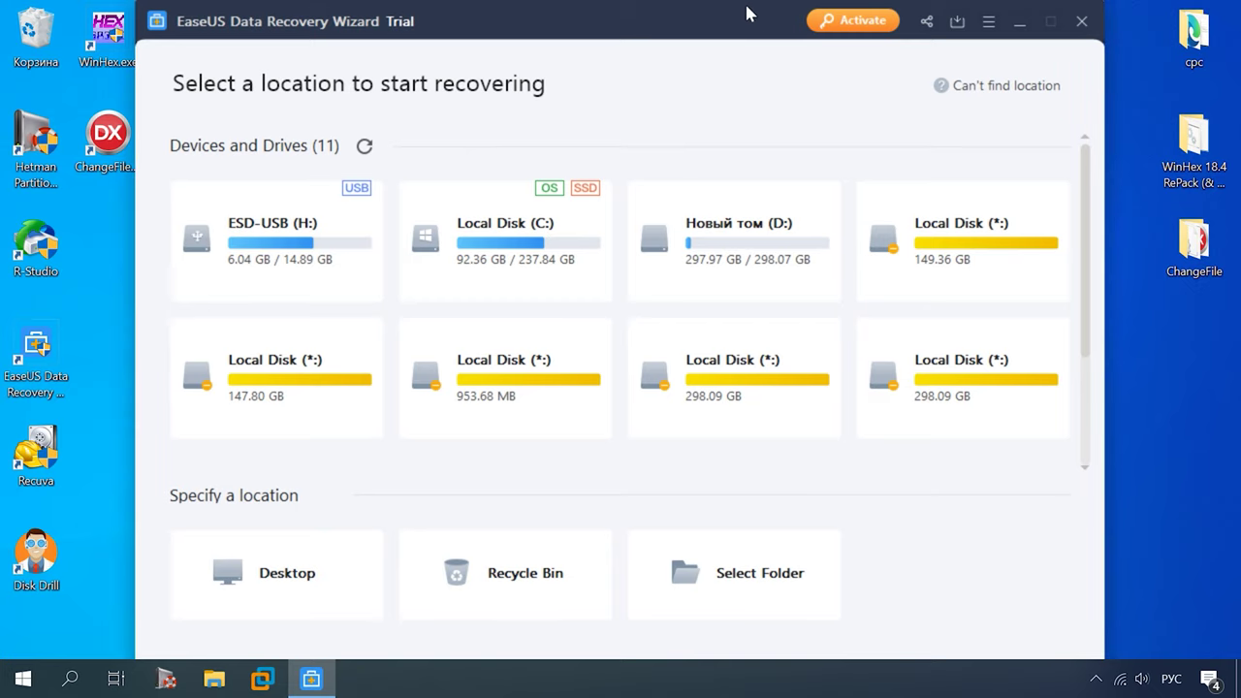
Step: In EaseUS Data Recovery Wizard, examine the partitions of the first ST3320311CS disk through the missing-location help and return to the location list
{"action": "left_click_drag", "start_coordinate": [755, 17], "coordinate": [899, 24]}
{"action": "mouse_move", "coordinate": [479, 242]}
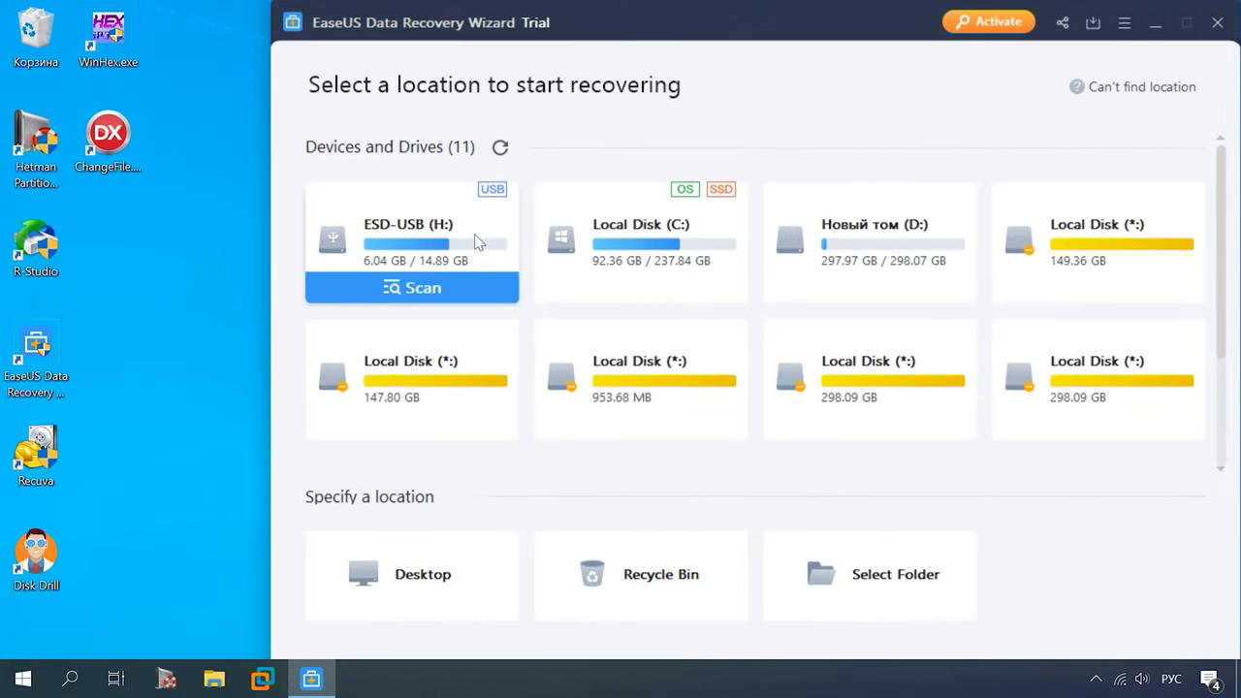
{"action": "mouse_move", "coordinate": [1091, 424]}
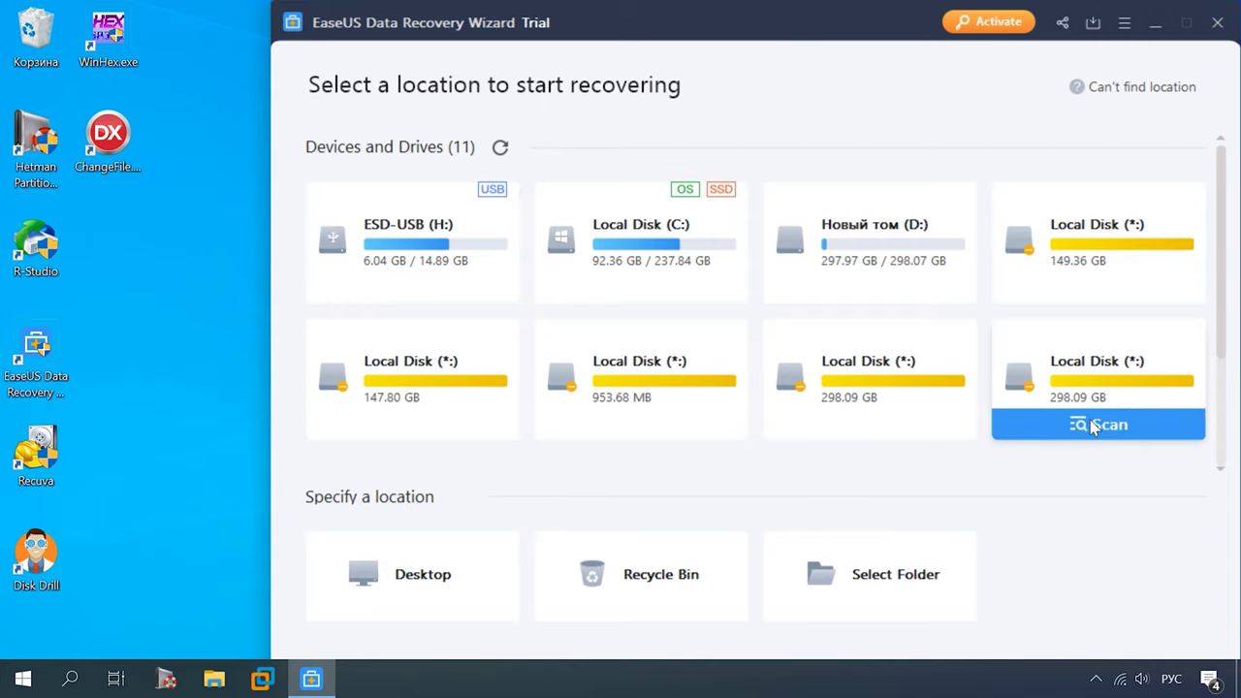
{"action": "left_click", "coordinate": [1141, 89]}
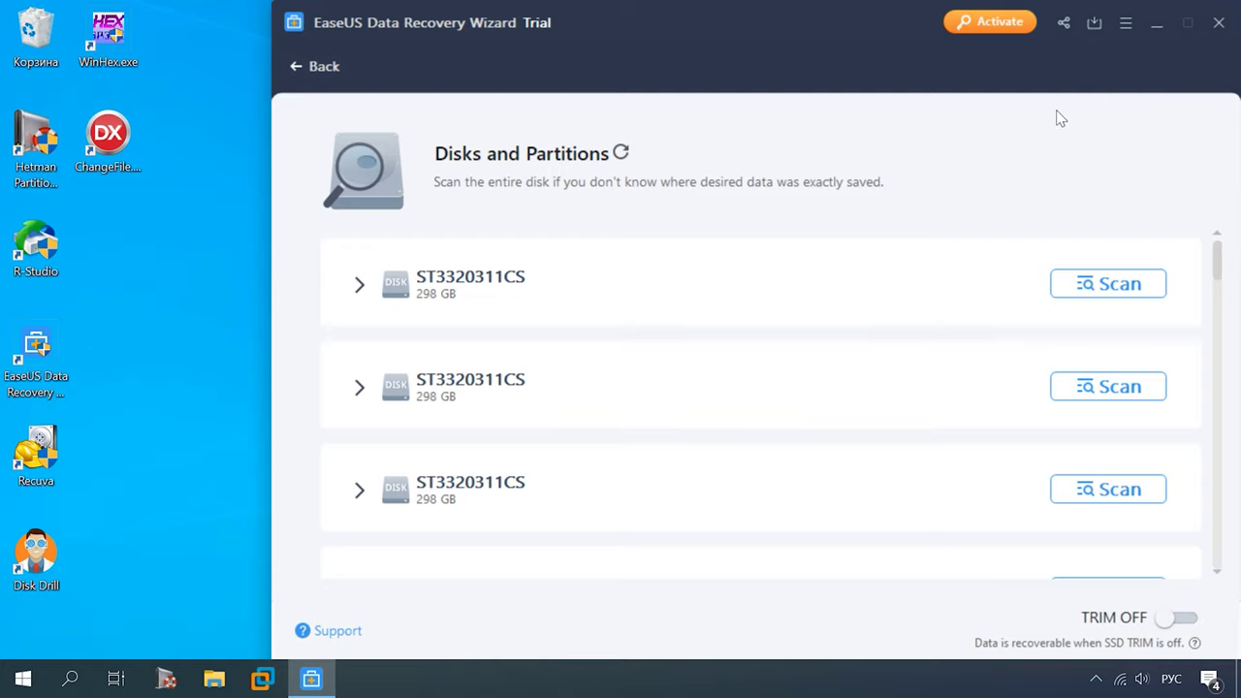
{"action": "scroll", "coordinate": [462, 436], "scroll_direction": "down", "scroll_amount": 1}
{"action": "scroll", "coordinate": [464, 442], "scroll_direction": "down", "scroll_amount": 2}
{"action": "scroll", "coordinate": [463, 442], "scroll_direction": "up", "scroll_amount": 2}
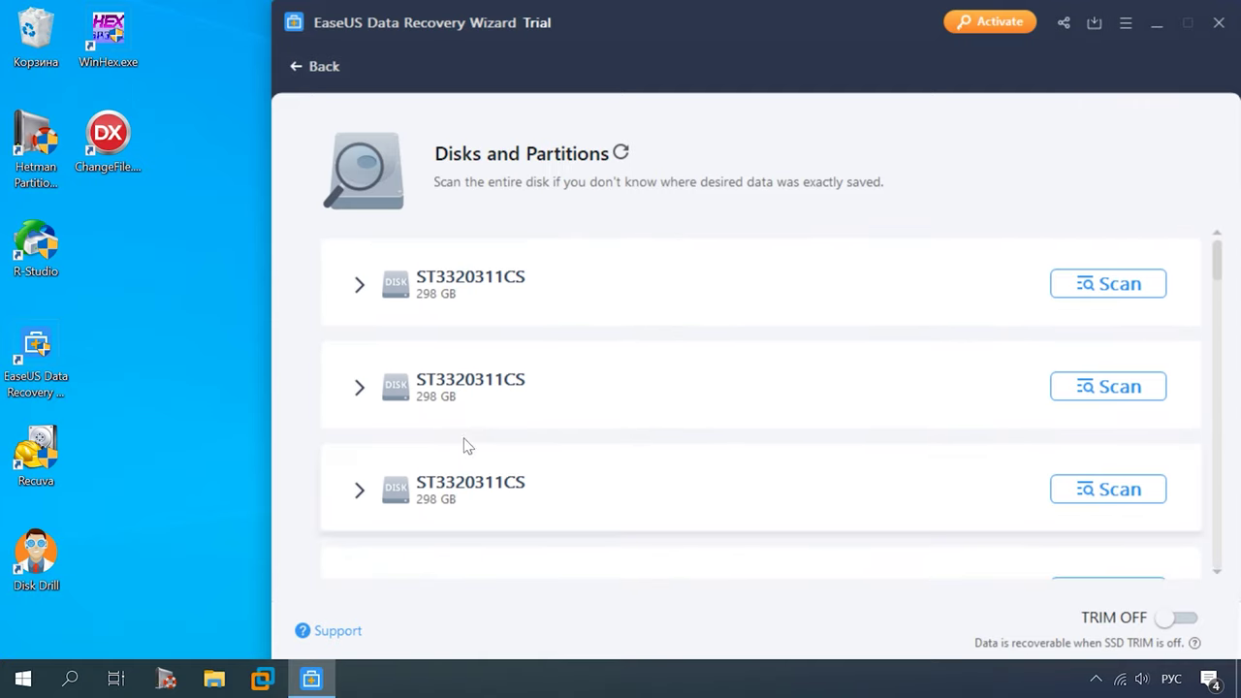
{"action": "left_click", "coordinate": [360, 287]}
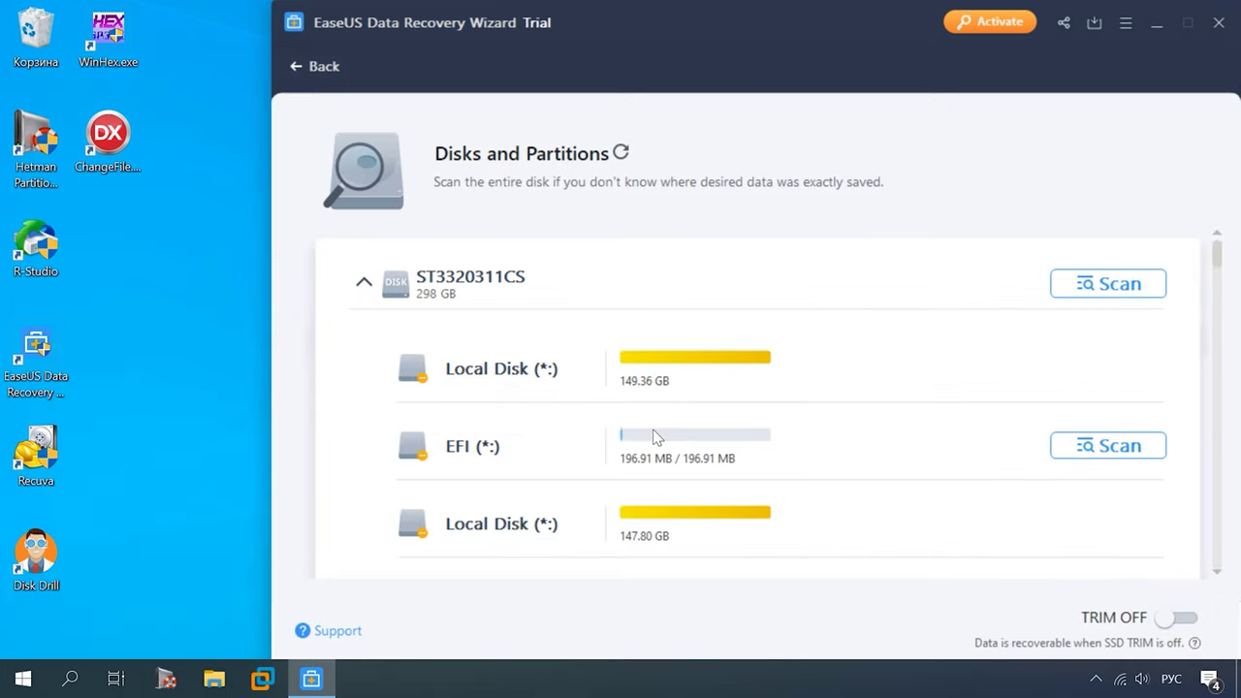
{"action": "scroll", "coordinate": [679, 514], "scroll_direction": "down", "scroll_amount": 1}
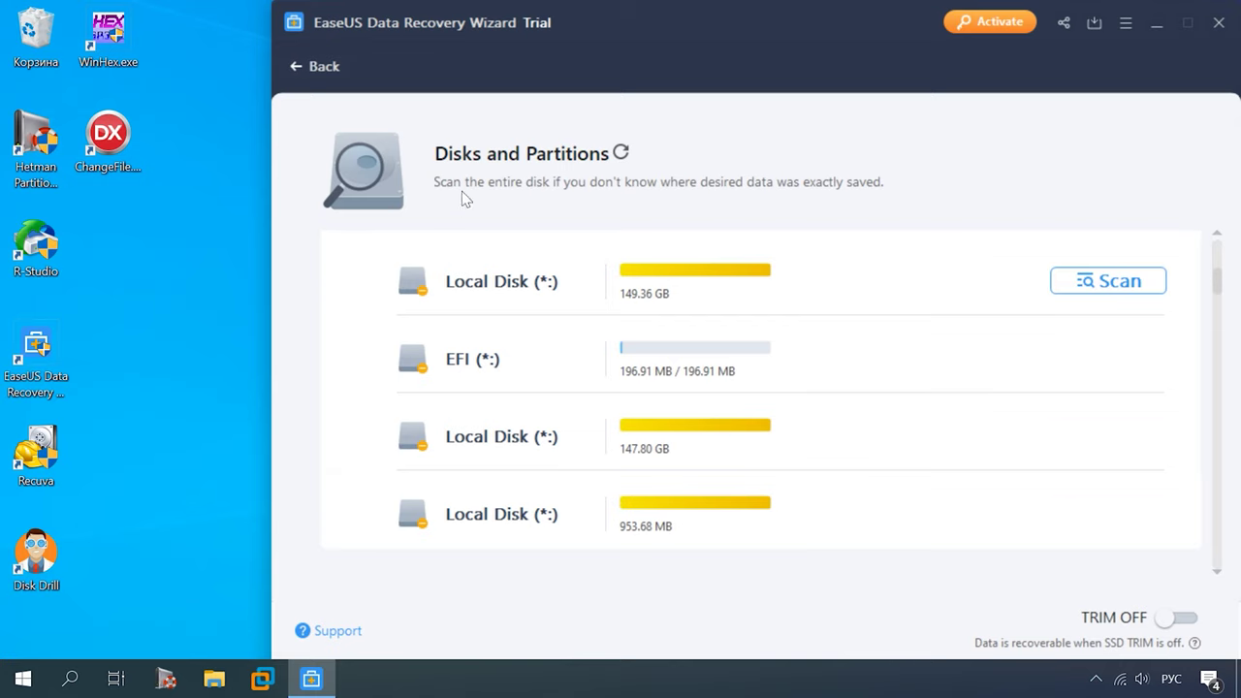
{"action": "left_click", "coordinate": [307, 67]}
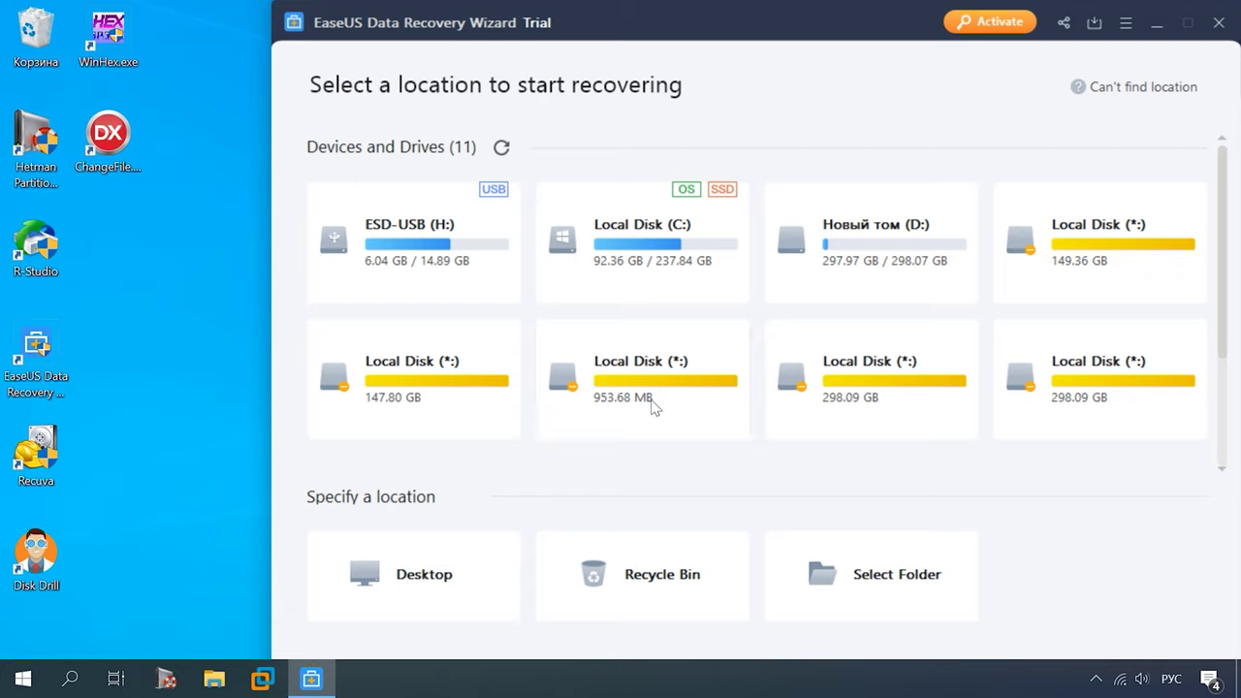
Step: Scan the 953.68 MB local disk and expand the Tags, Word and RAW folders of the lost files
{"action": "mouse_move", "coordinate": [621, 421]}
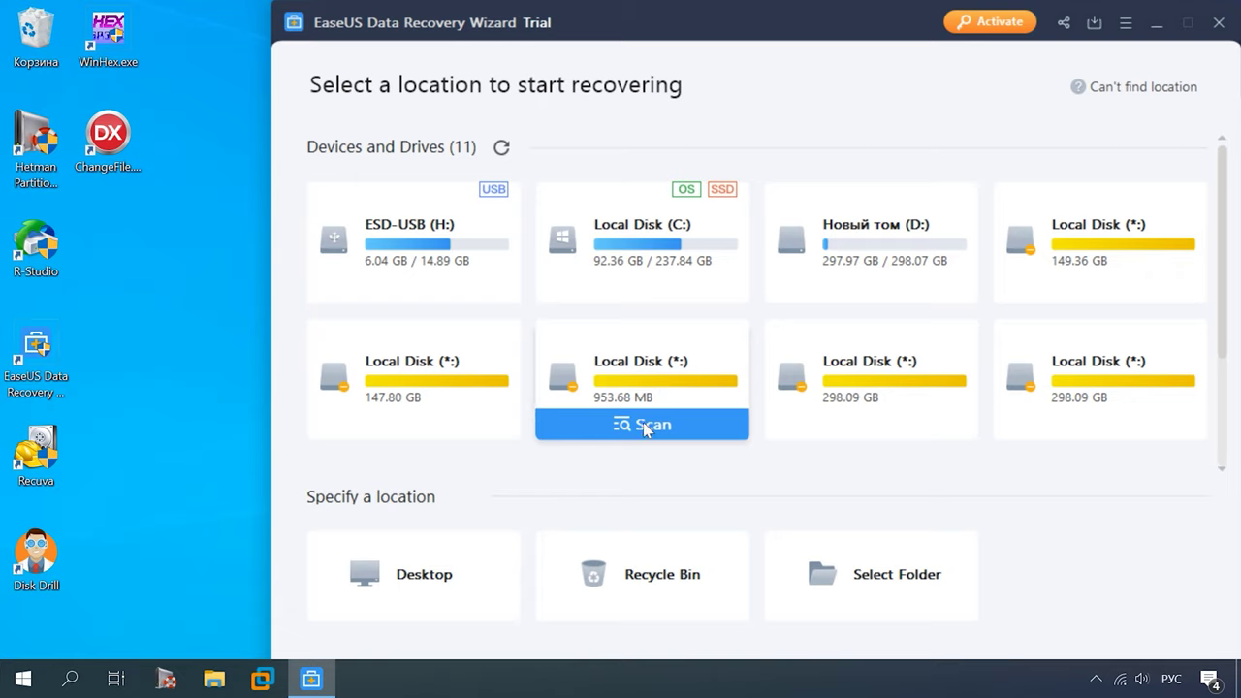
{"action": "left_click", "coordinate": [652, 426]}
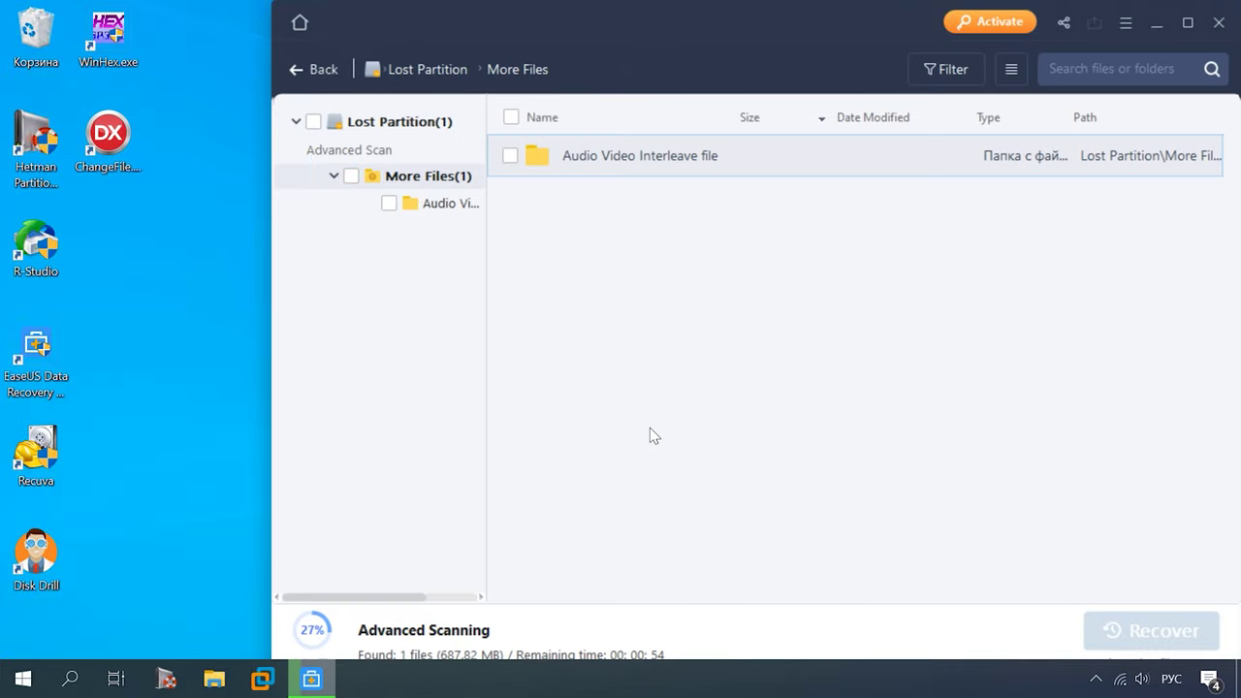
{"action": "left_click", "coordinate": [334, 175]}
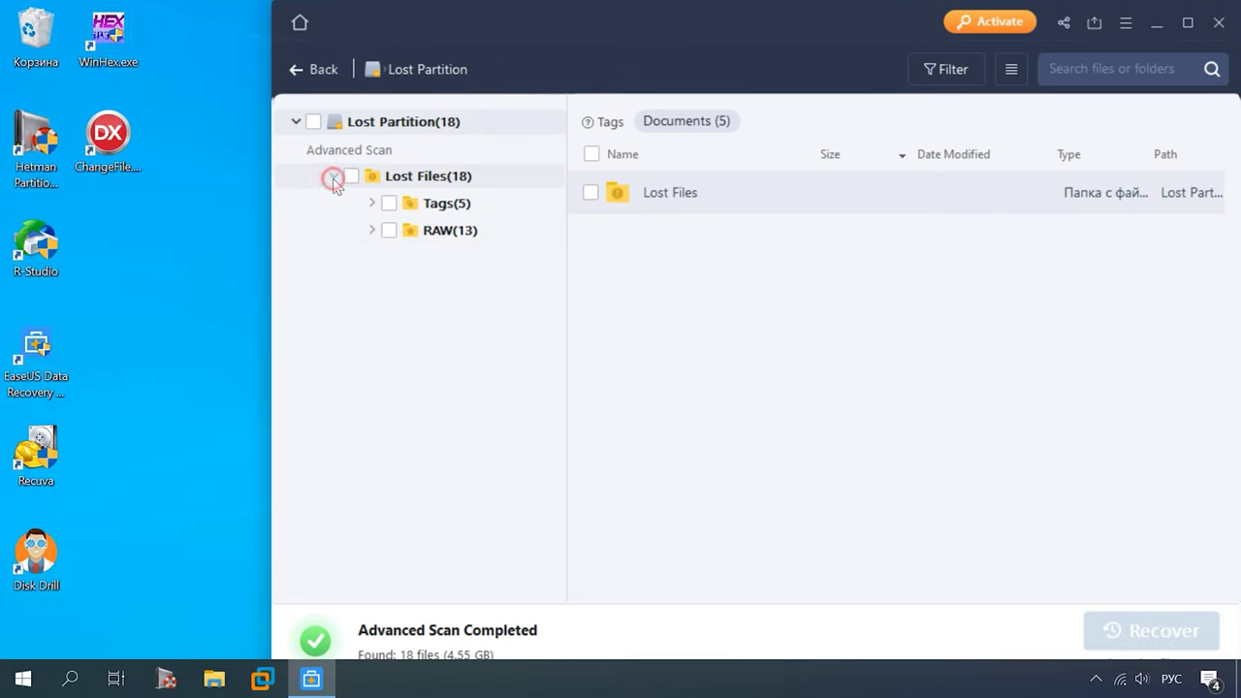
{"action": "left_click", "coordinate": [372, 204]}
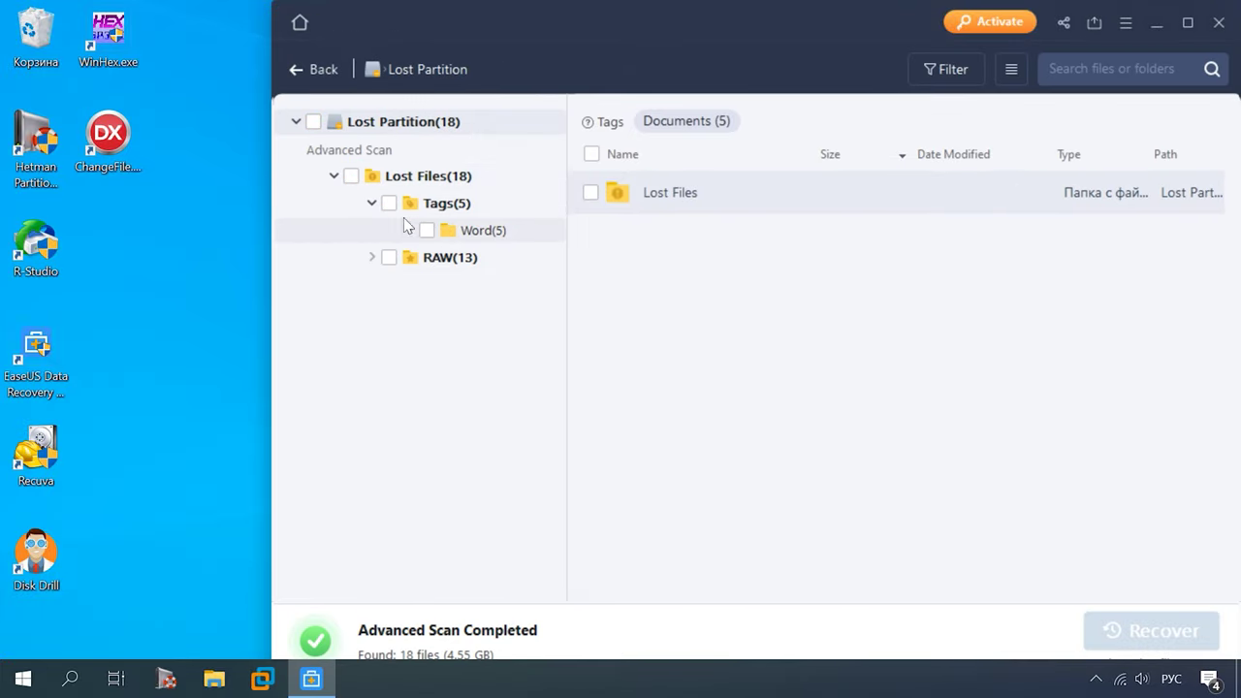
{"action": "left_click", "coordinate": [367, 258]}
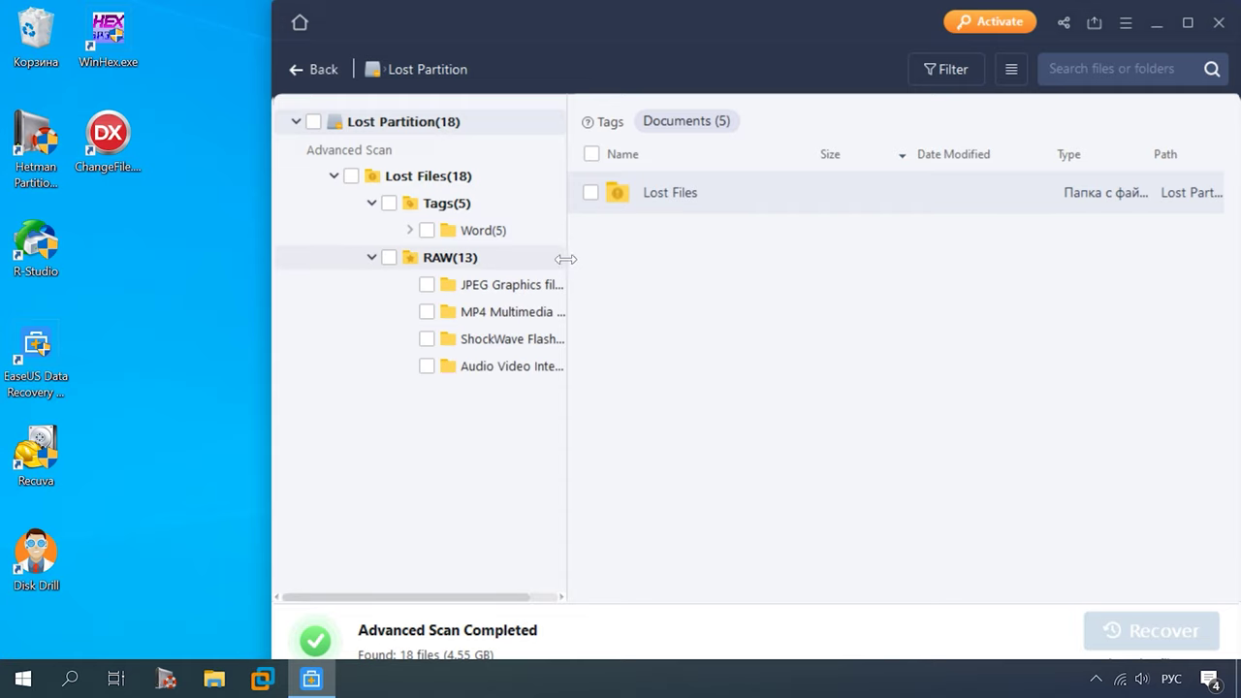
{"action": "left_click", "coordinate": [414, 233]}
{"action": "left_click", "coordinate": [409, 233]}
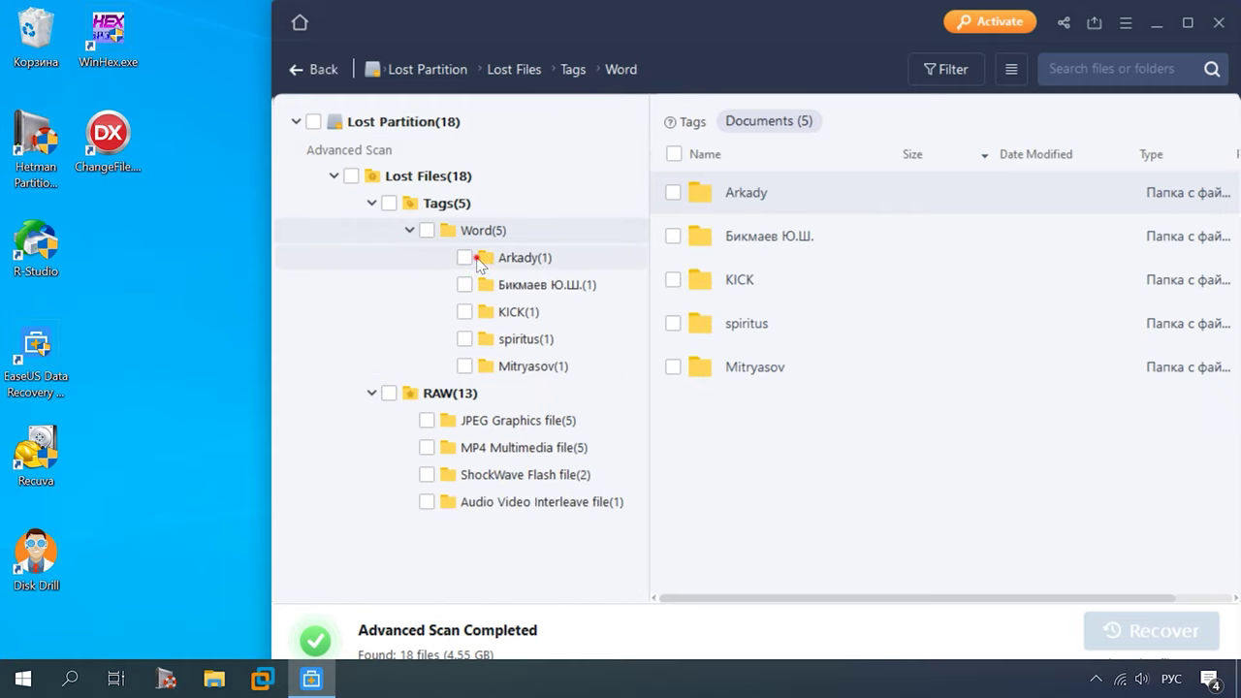
Step: View the first two author folders under Word and preview FILE3.JPG from the JPEG Graphics file folder
{"action": "left_click", "coordinate": [483, 258]}
{"action": "left_click", "coordinate": [529, 286]}
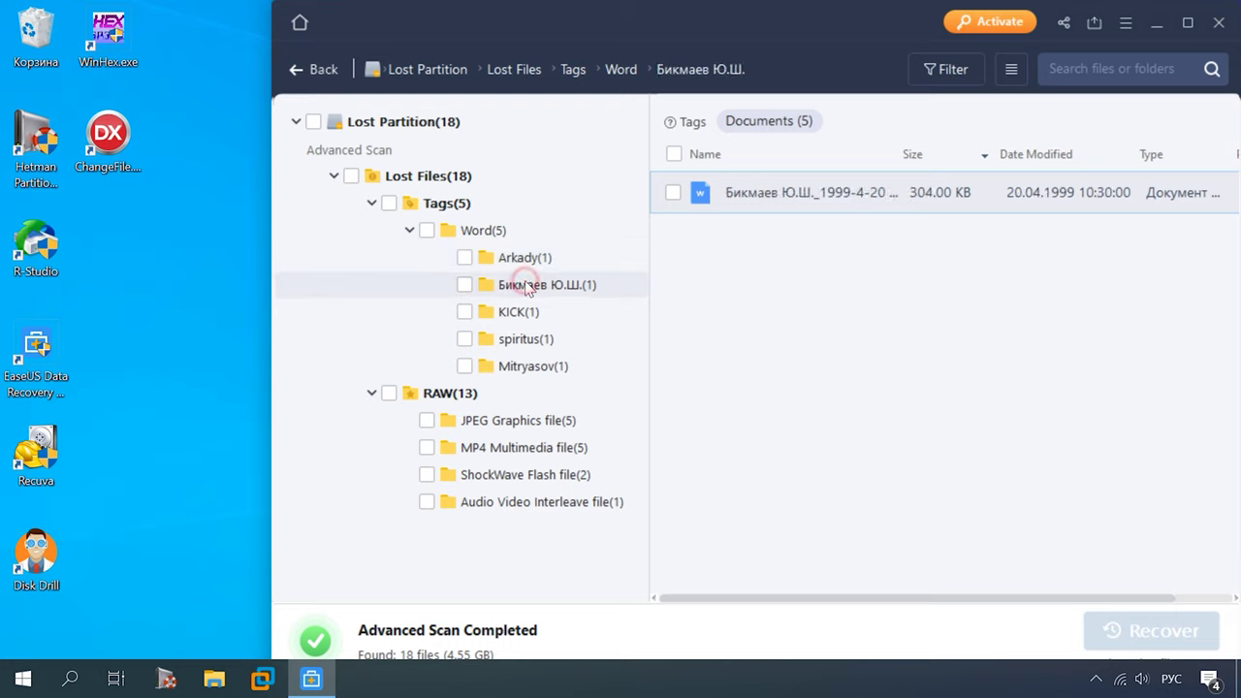
{"action": "left_click", "coordinate": [453, 426]}
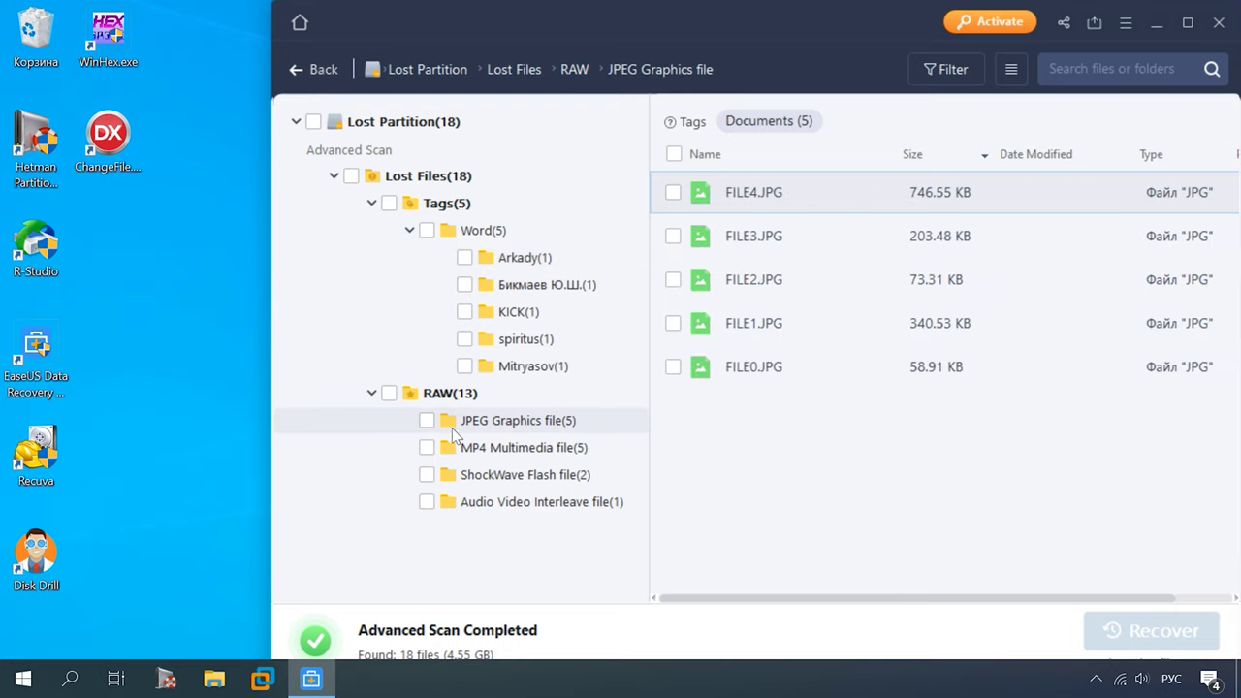
{"action": "double_click", "coordinate": [763, 238]}
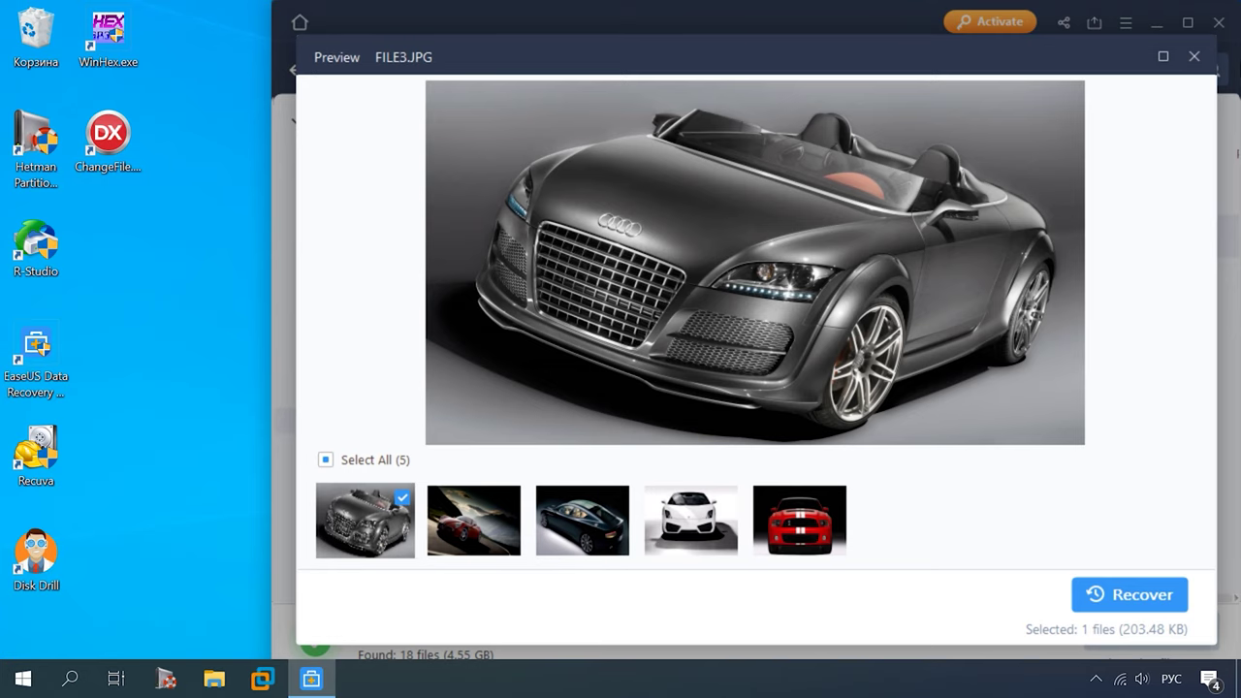
{"action": "left_click", "coordinate": [1192, 58]}
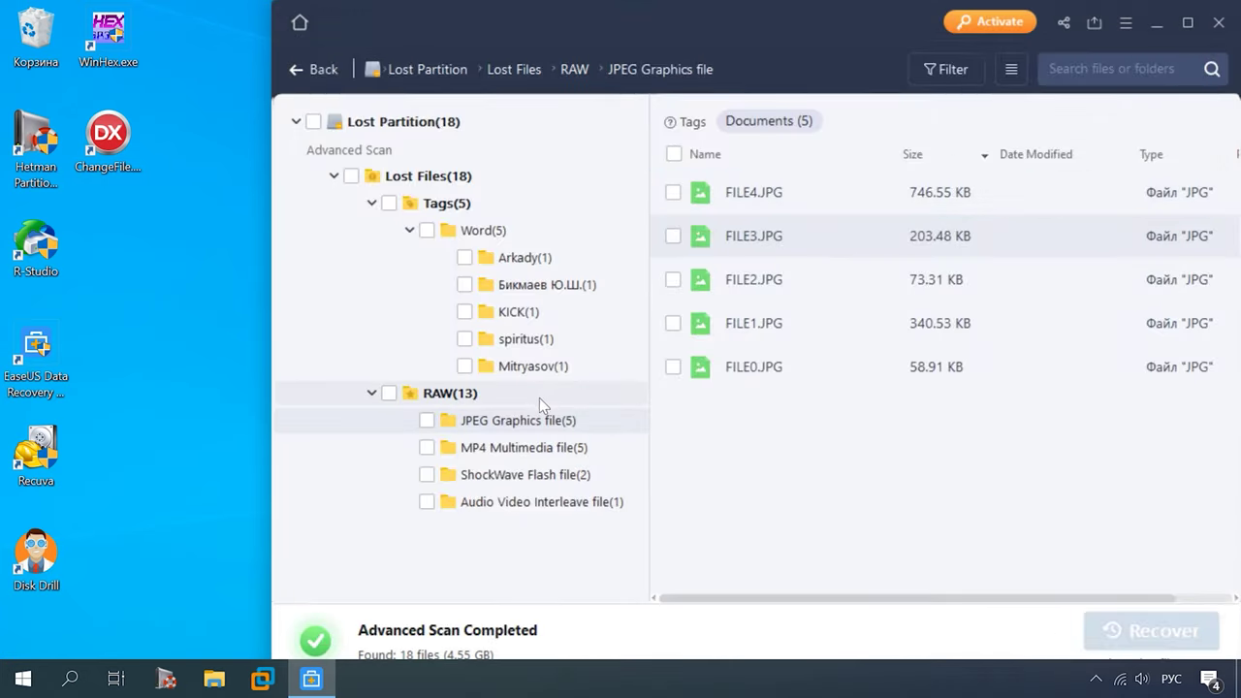
Step: Preview FILE3.MP4, FILE4.MP4 and FILE2.MP4 from the MP4 Multimedia file folder, and close the preview
{"action": "left_click", "coordinate": [517, 449]}
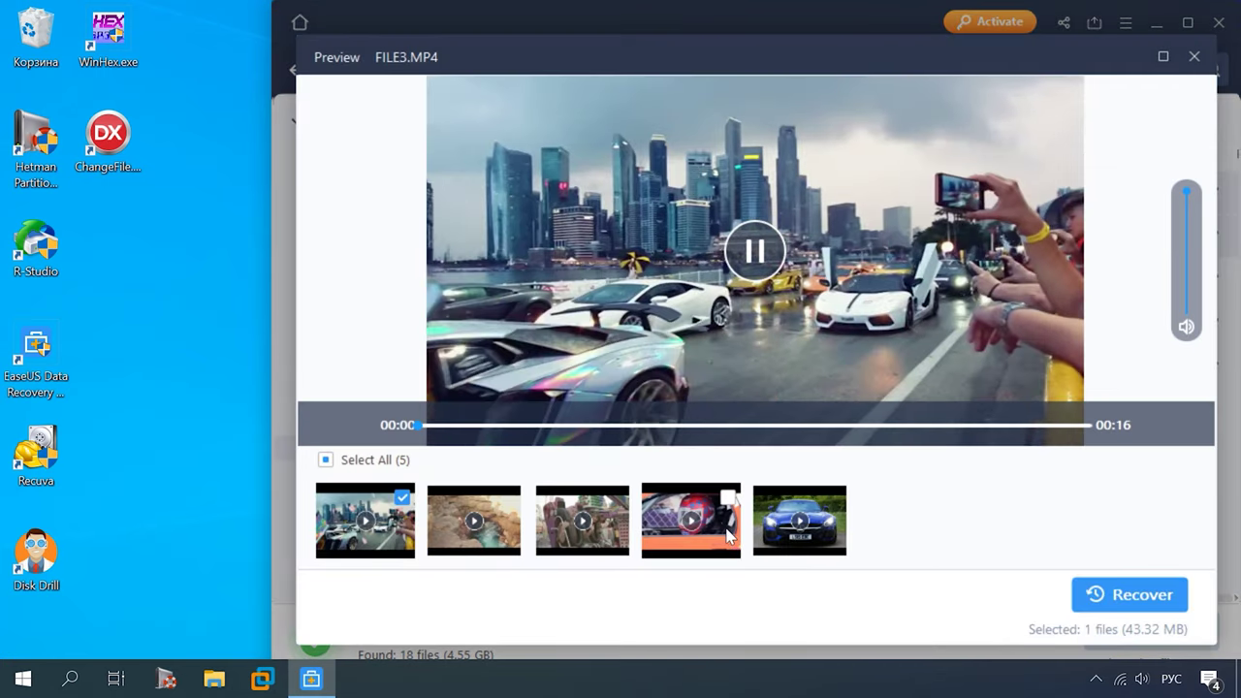
{"action": "left_click", "coordinate": [497, 528]}
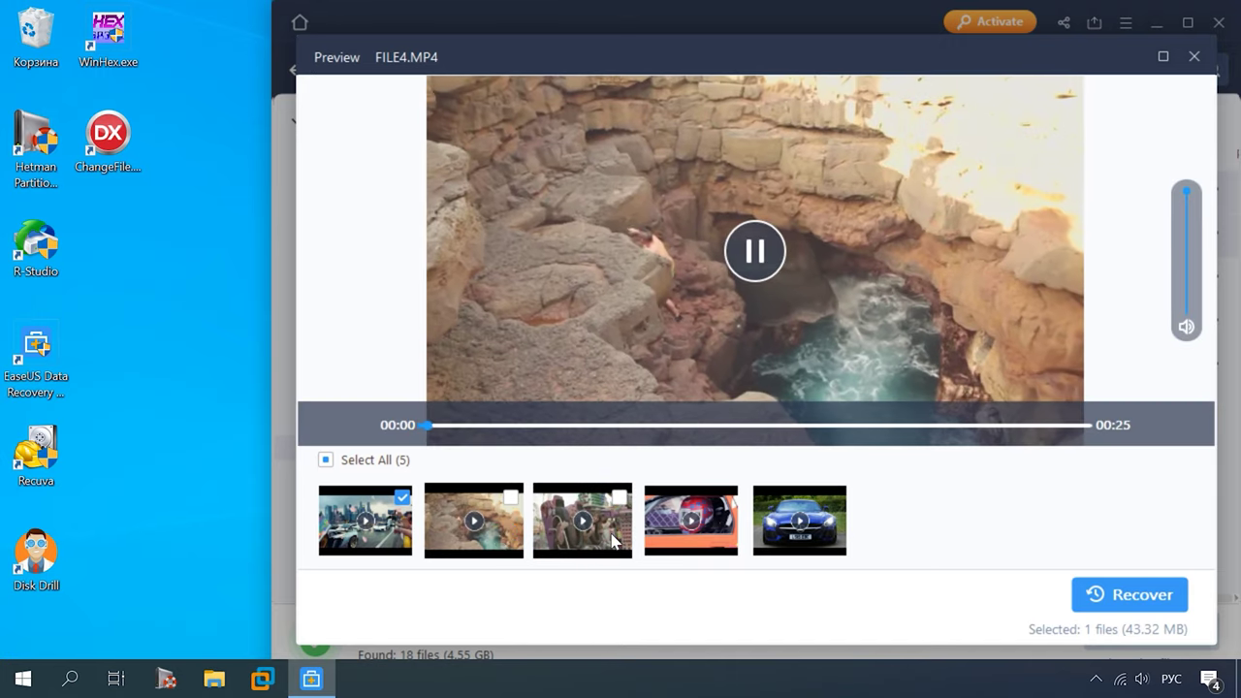
{"action": "left_click", "coordinate": [615, 540]}
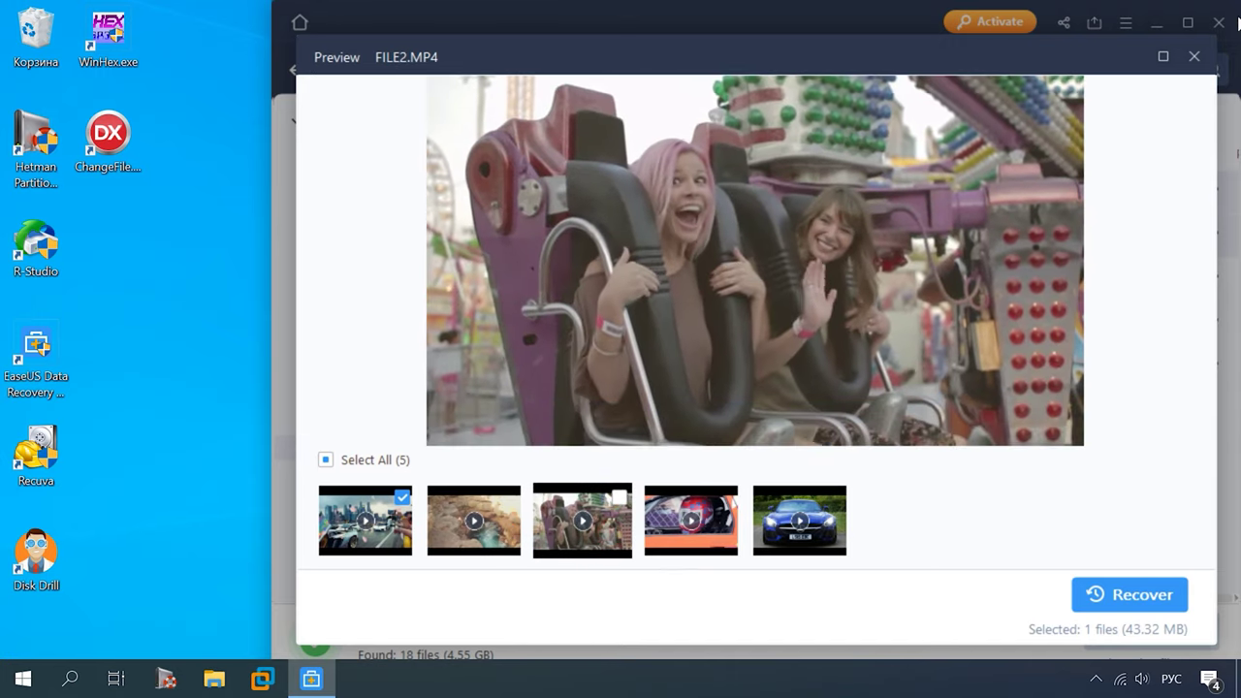
{"action": "left_click", "coordinate": [1194, 57]}
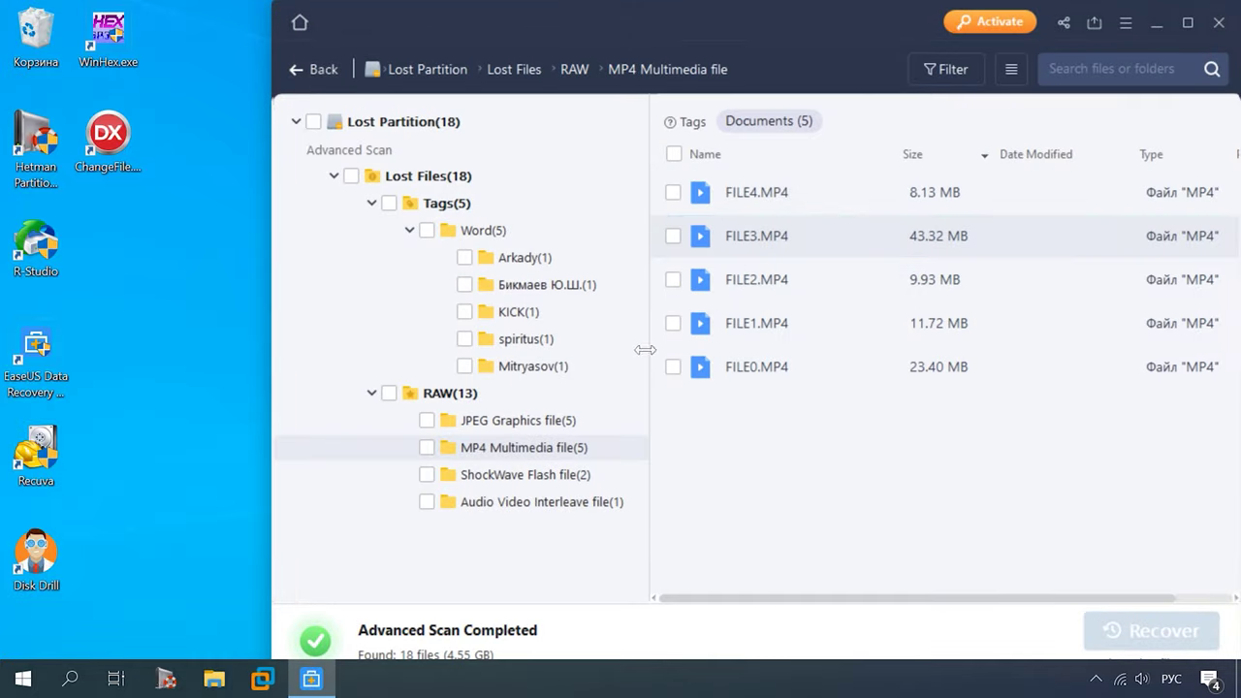
Step: Try to preview FILE1.SWF and FILE0.SWF from the ShockWave Flash file folder, and open the Audio Video Interleave file folder
{"action": "left_click", "coordinate": [503, 479]}
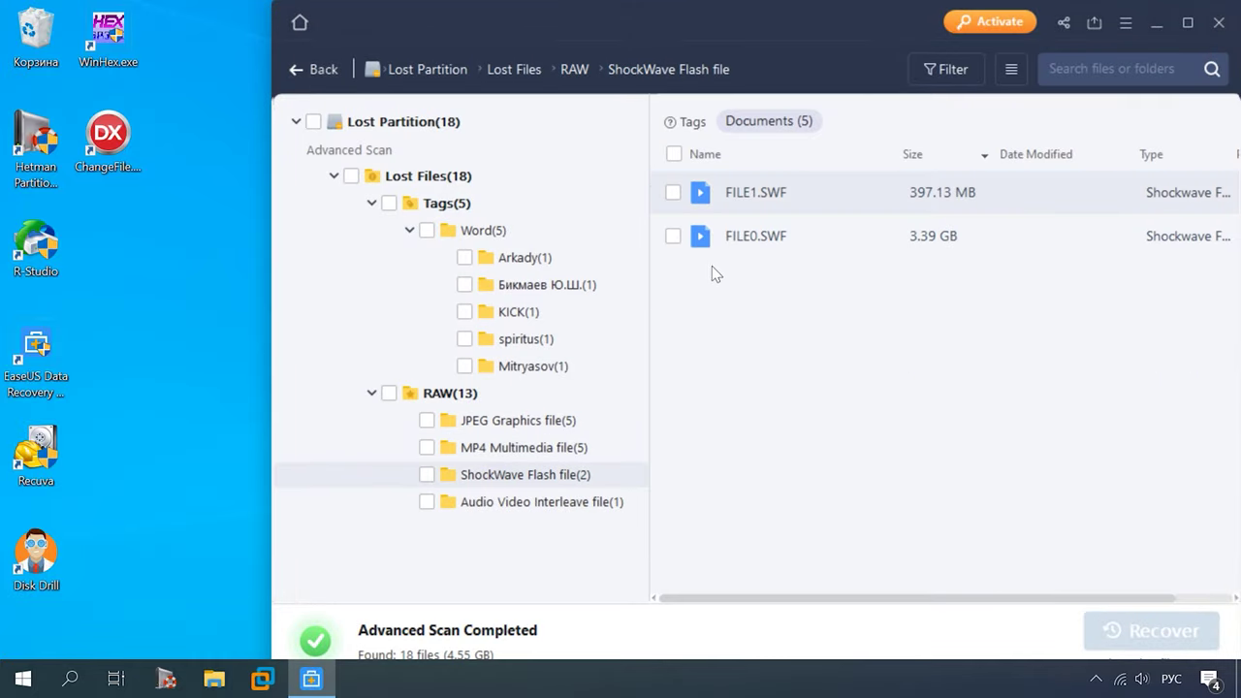
{"action": "double_click", "coordinate": [776, 196]}
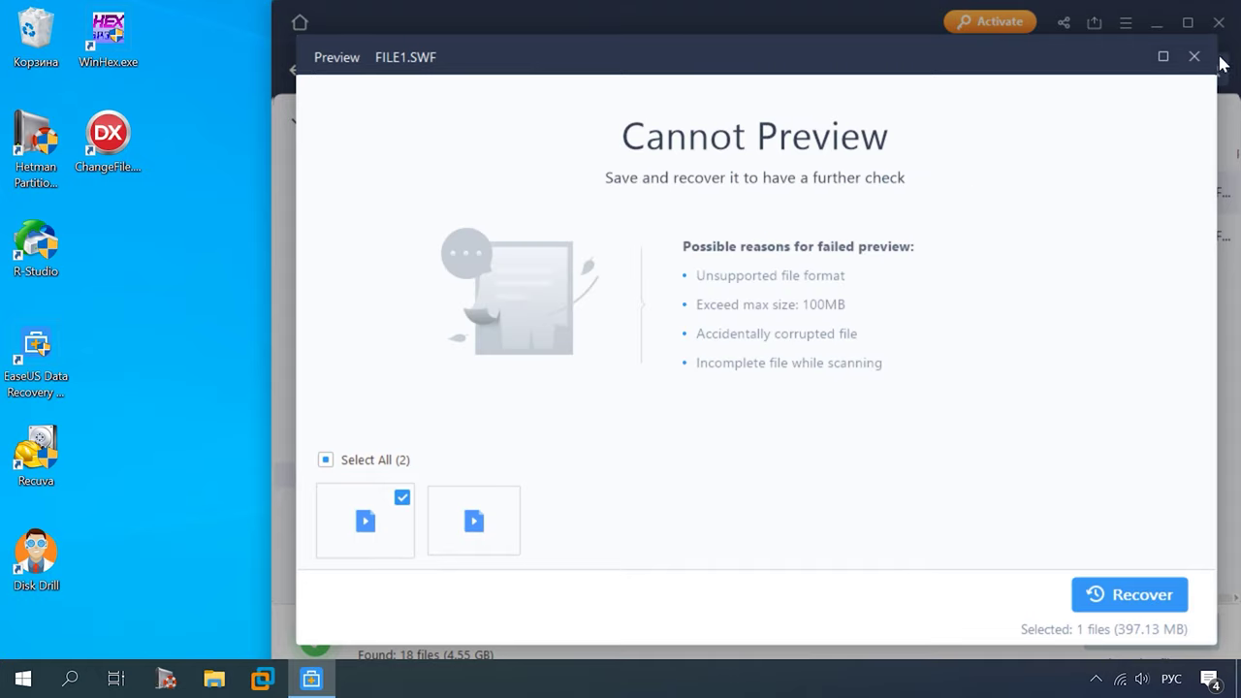
{"action": "left_click", "coordinate": [1195, 56]}
{"action": "double_click", "coordinate": [770, 232]}
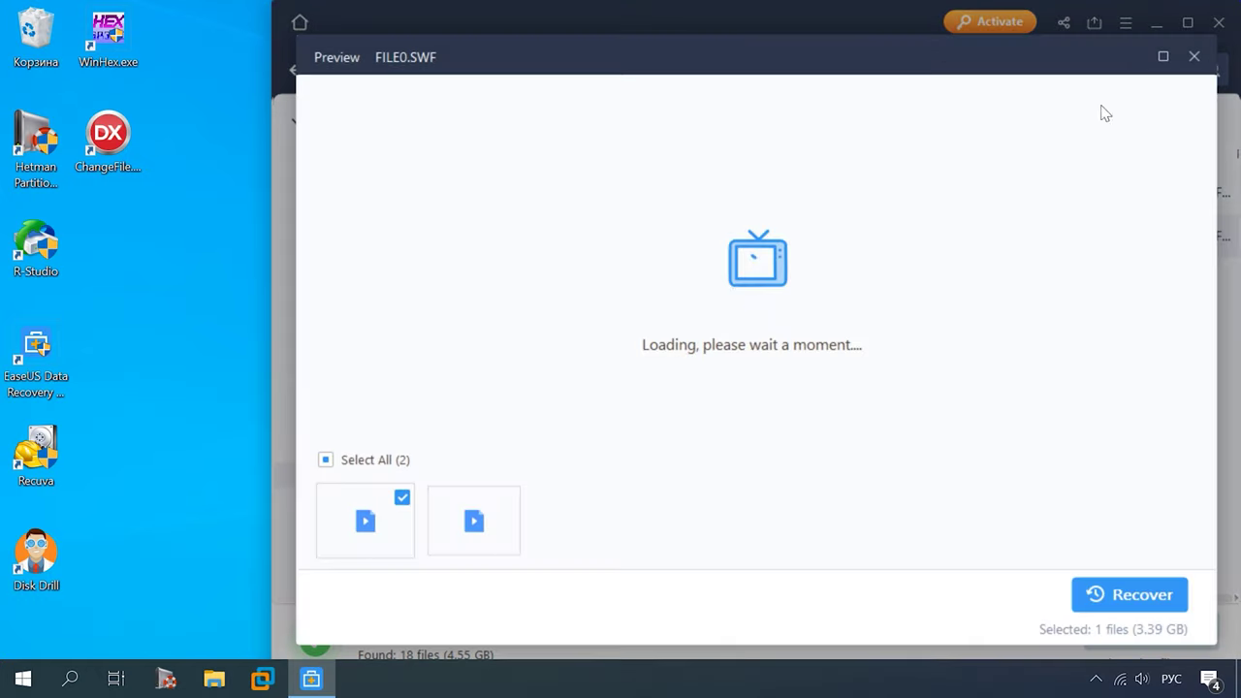
{"action": "left_click", "coordinate": [1195, 57]}
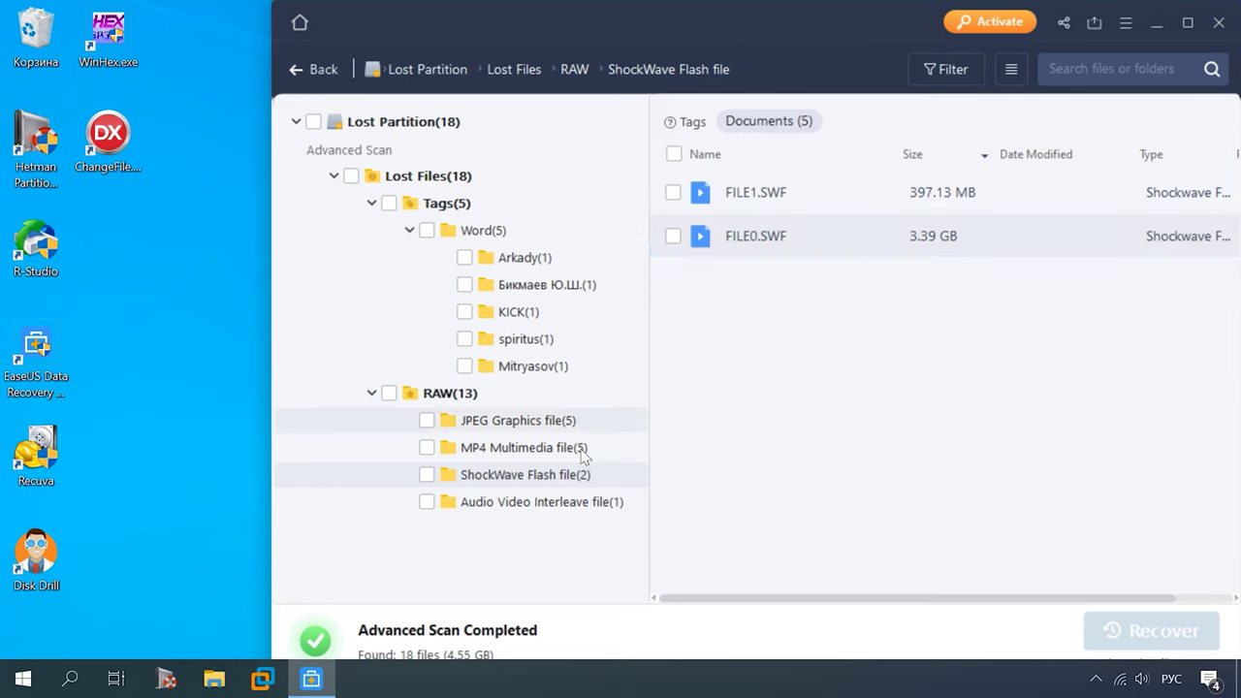
{"action": "left_click", "coordinate": [539, 506]}
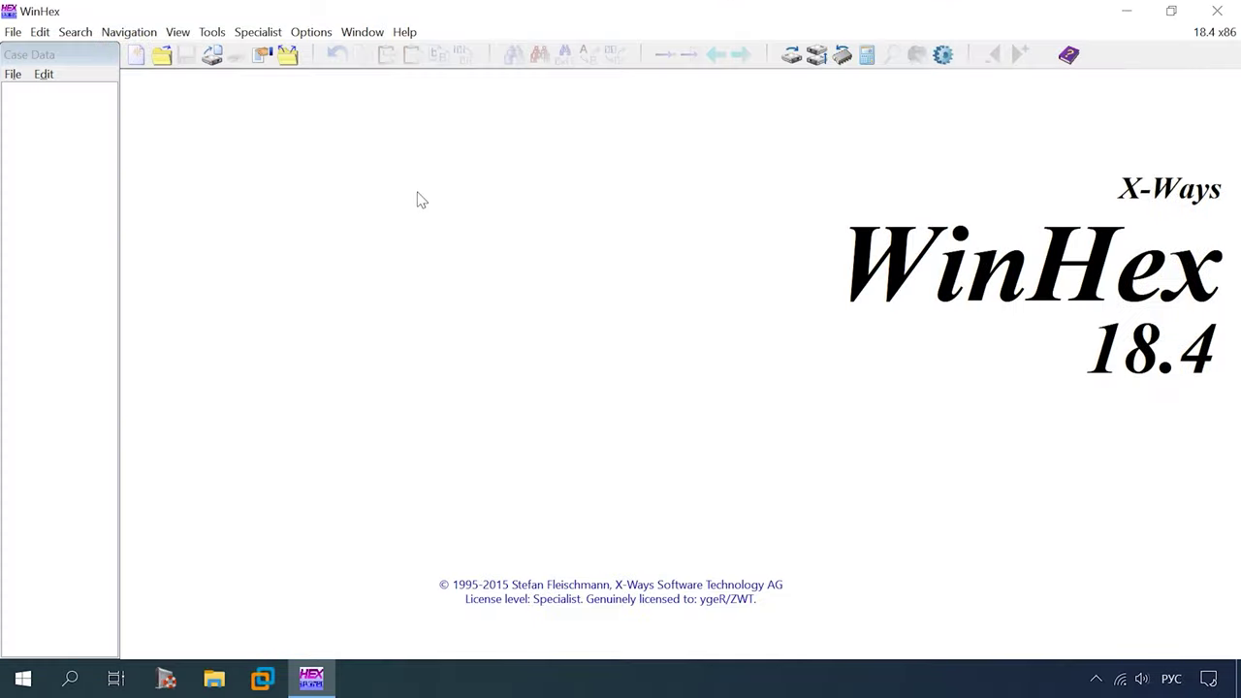
Step: In WinHex, open physical disk HD0: ST3320311CS and go to the start of the 954 MB Partition 4
{"action": "left_click", "coordinate": [792, 55]}
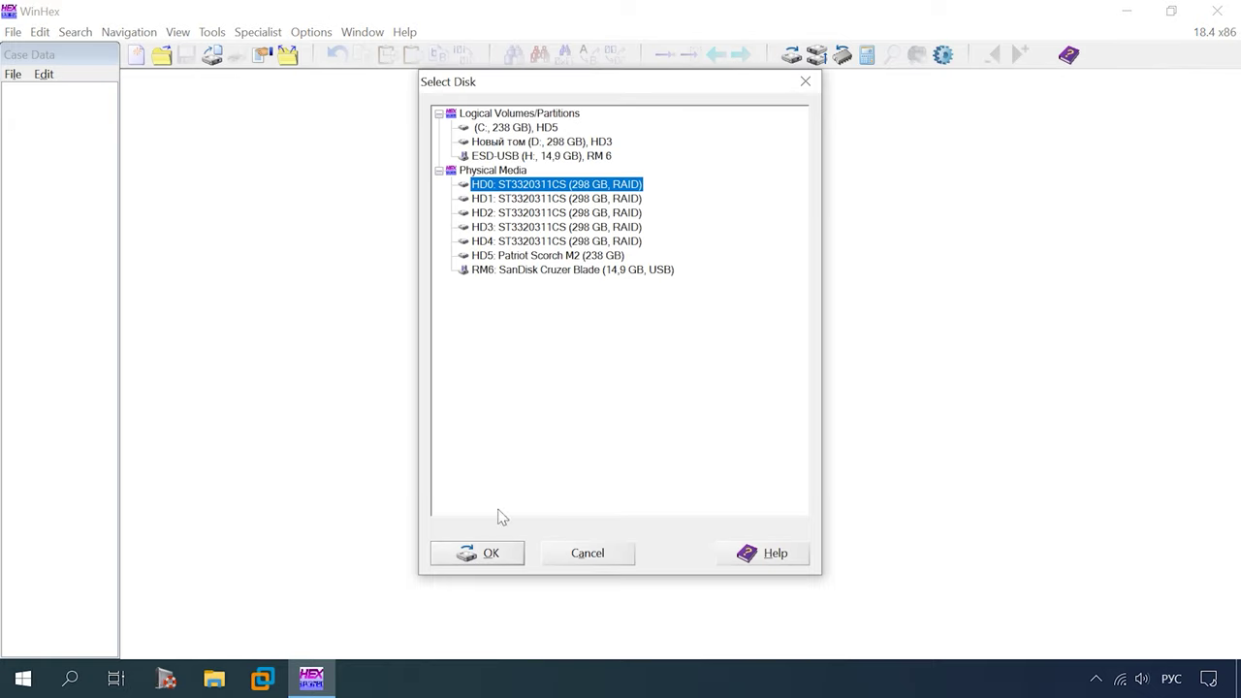
{"action": "key", "text": "Return"}
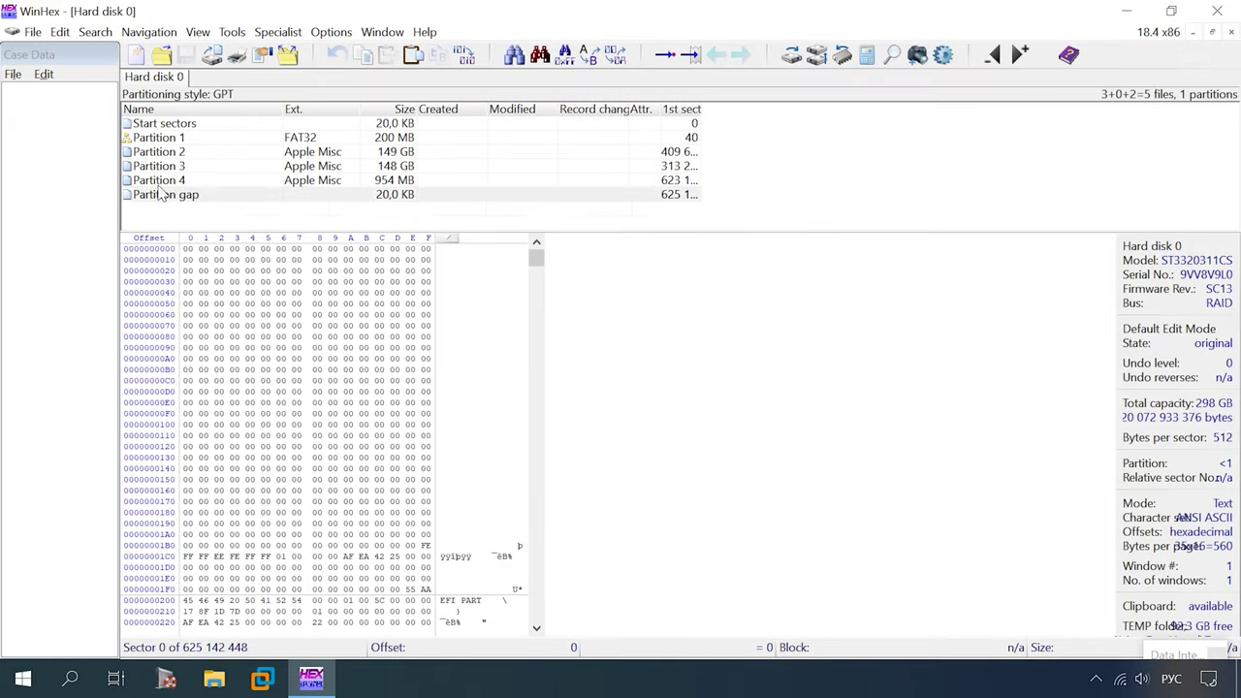
{"action": "left_click", "coordinate": [173, 183]}
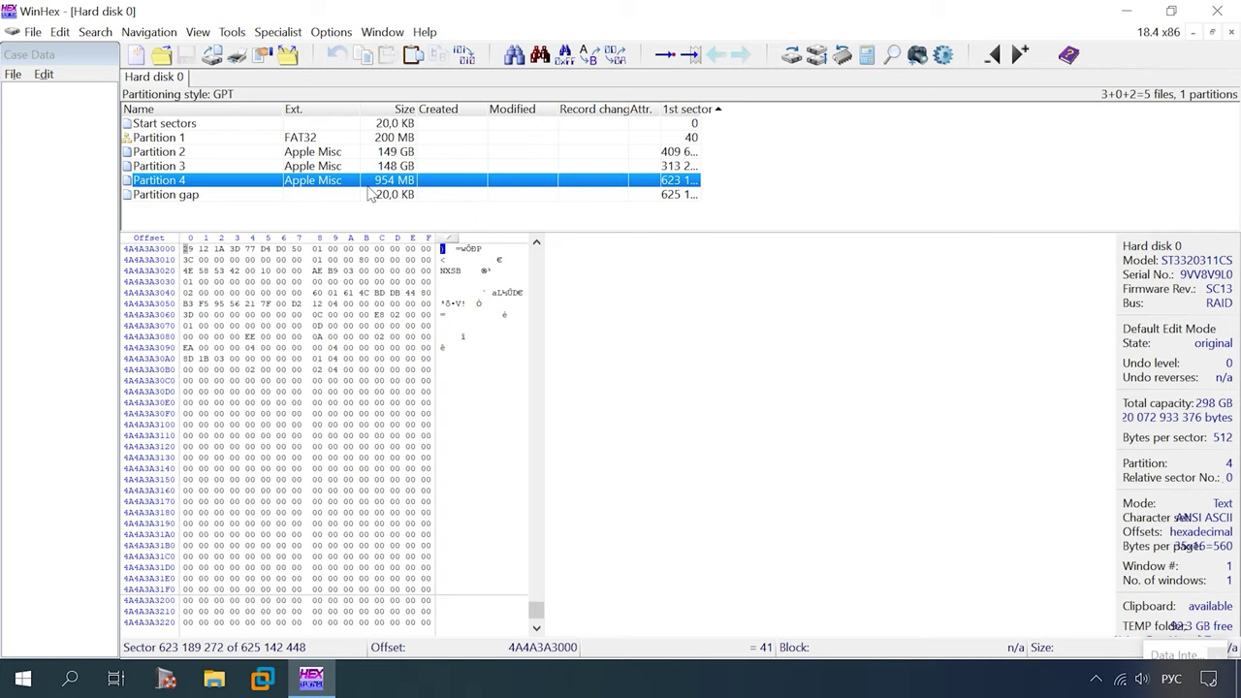
Step: Select the zero-filled block from offset 4A4A3A30C0 to 4A4A3A31FF in Partition 4's first sector and copy it
{"action": "left_click", "coordinate": [173, 167]}
{"action": "left_click", "coordinate": [174, 181]}
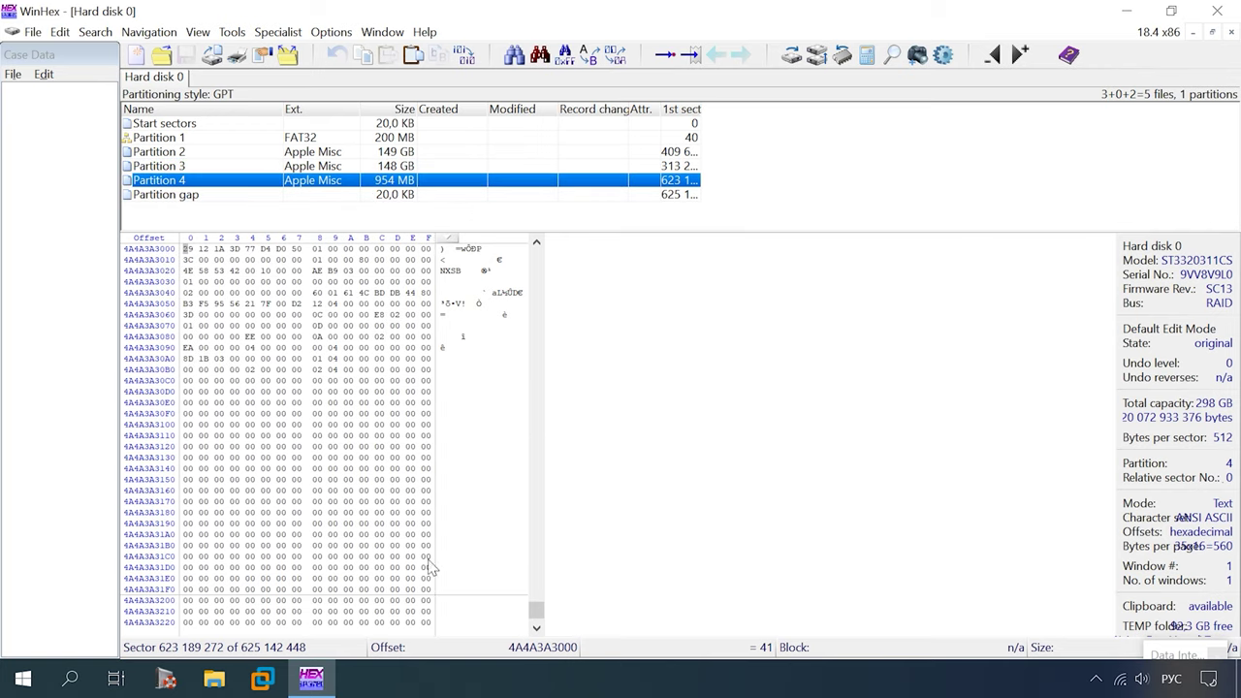
{"action": "scroll", "coordinate": [434, 555], "scroll_direction": "up", "scroll_amount": 4}
{"action": "left_click_drag", "start_coordinate": [434, 589], "coordinate": [171, 390]}
{"action": "left_click", "coordinate": [364, 57]}
{"action": "left_click", "coordinate": [620, 444]}
{"action": "scroll", "coordinate": [476, 429], "scroll_direction": "up", "scroll_amount": 3}
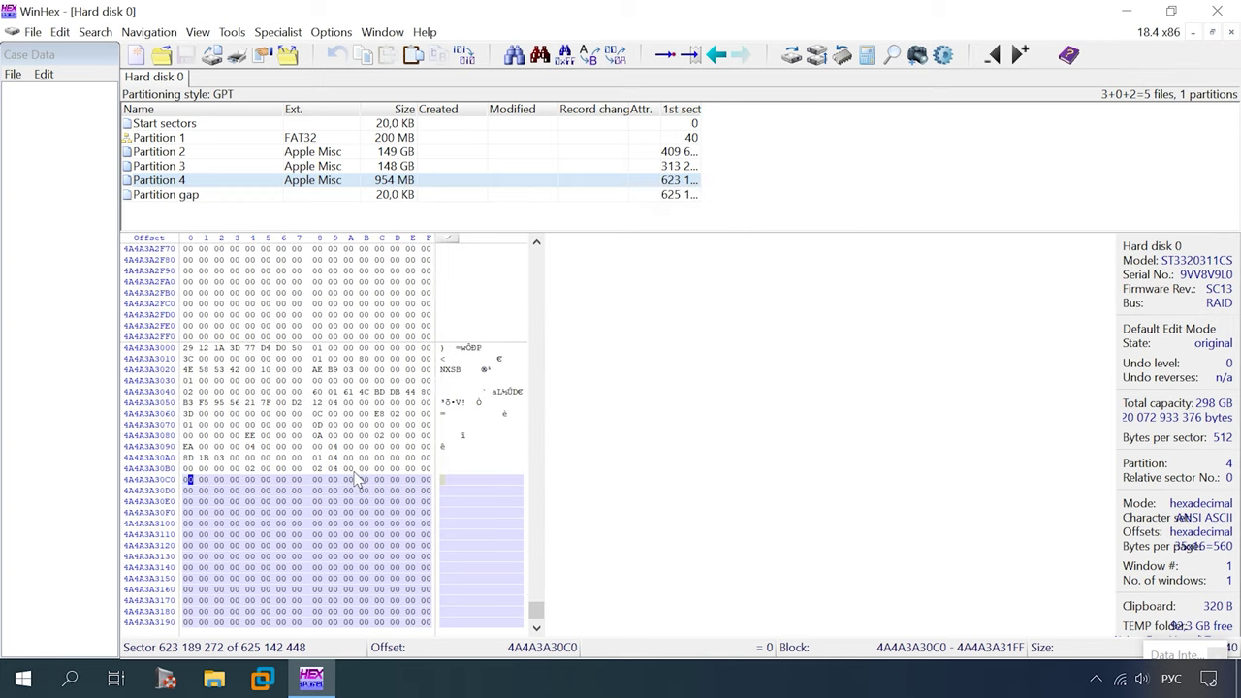
Step: Overwrite the data at the start of Partition 4 with the copied zeros, writing the clipboard block three times in succession from offset 4A4A3A3000
{"action": "scroll", "coordinate": [235, 408], "scroll_direction": "down", "scroll_amount": 4}
{"action": "scroll", "coordinate": [236, 407], "scroll_direction": "up", "scroll_amount": 3}
{"action": "left_click", "coordinate": [175, 181]}
{"action": "left_click", "coordinate": [189, 251]}
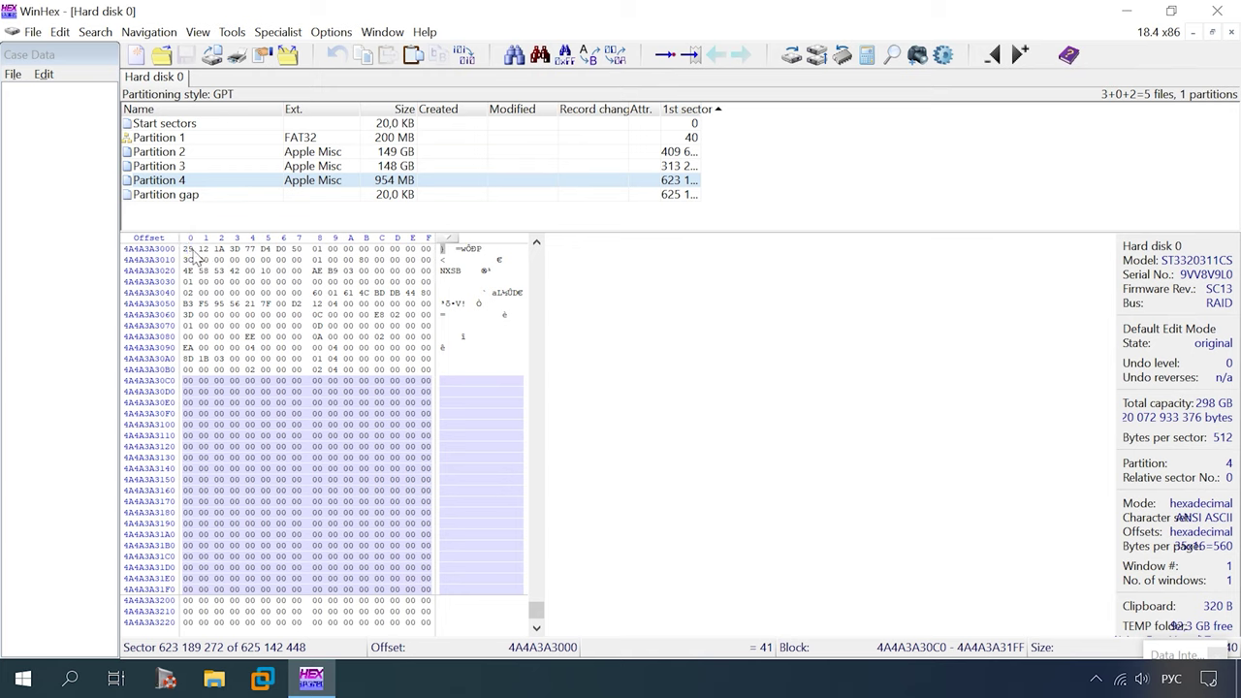
{"action": "left_click", "coordinate": [414, 56]}
{"action": "left_click", "coordinate": [572, 359]}
{"action": "scroll", "coordinate": [340, 373], "scroll_direction": "down", "scroll_amount": 11}
{"action": "scroll", "coordinate": [160, 367], "scroll_direction": "up", "scroll_amount": 2}
{"action": "left_click", "coordinate": [414, 56]}
{"action": "left_click", "coordinate": [570, 357]}
{"action": "scroll", "coordinate": [189, 460], "scroll_direction": "down", "scroll_amount": 2}
{"action": "left_click", "coordinate": [414, 56]}
{"action": "left_click", "coordinate": [564, 355]}
{"action": "scroll", "coordinate": [495, 446], "scroll_direction": "up", "scroll_amount": 15}
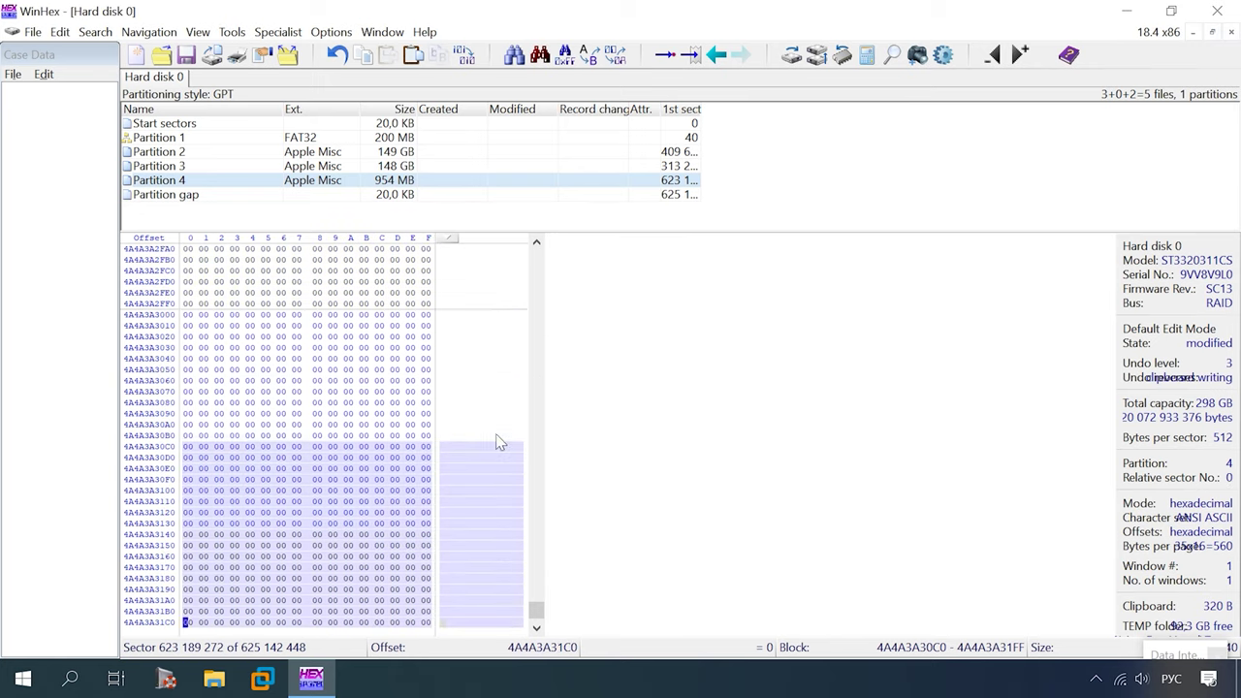
Step: Recheck the start of Partition 4, save the modified sectors to the disk, and close WinHex
{"action": "left_click", "coordinate": [182, 172]}
{"action": "left_click", "coordinate": [242, 182]}
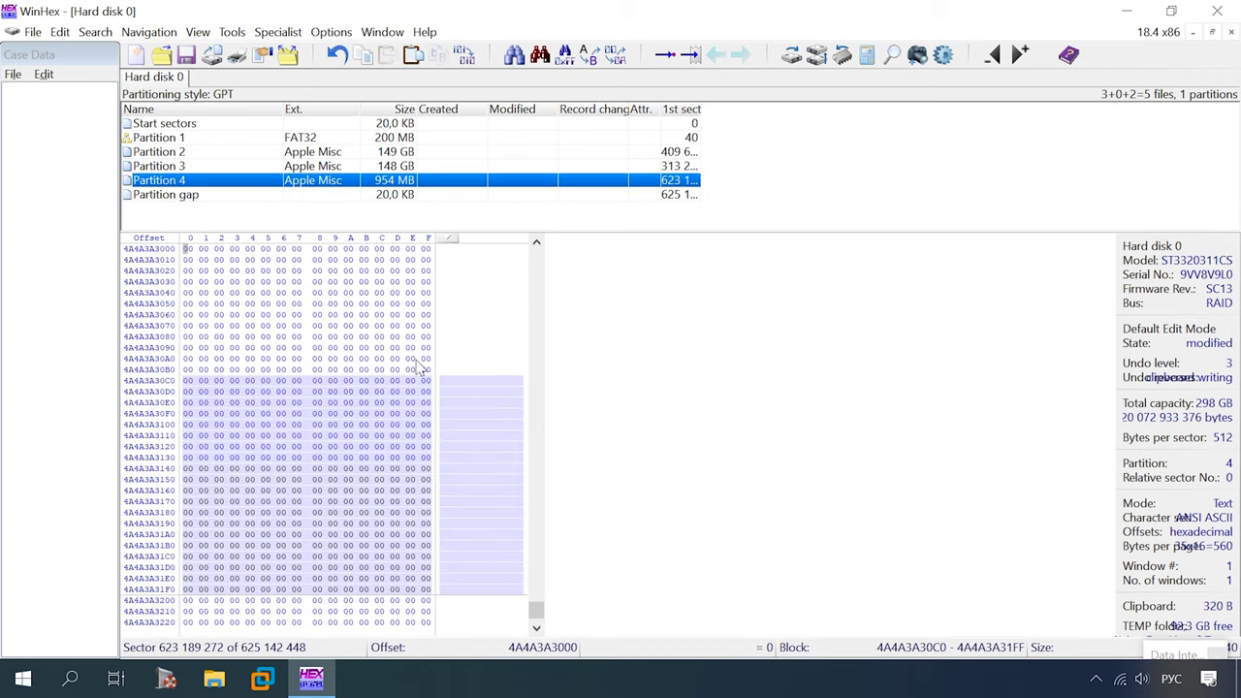
{"action": "left_click", "coordinate": [382, 336]}
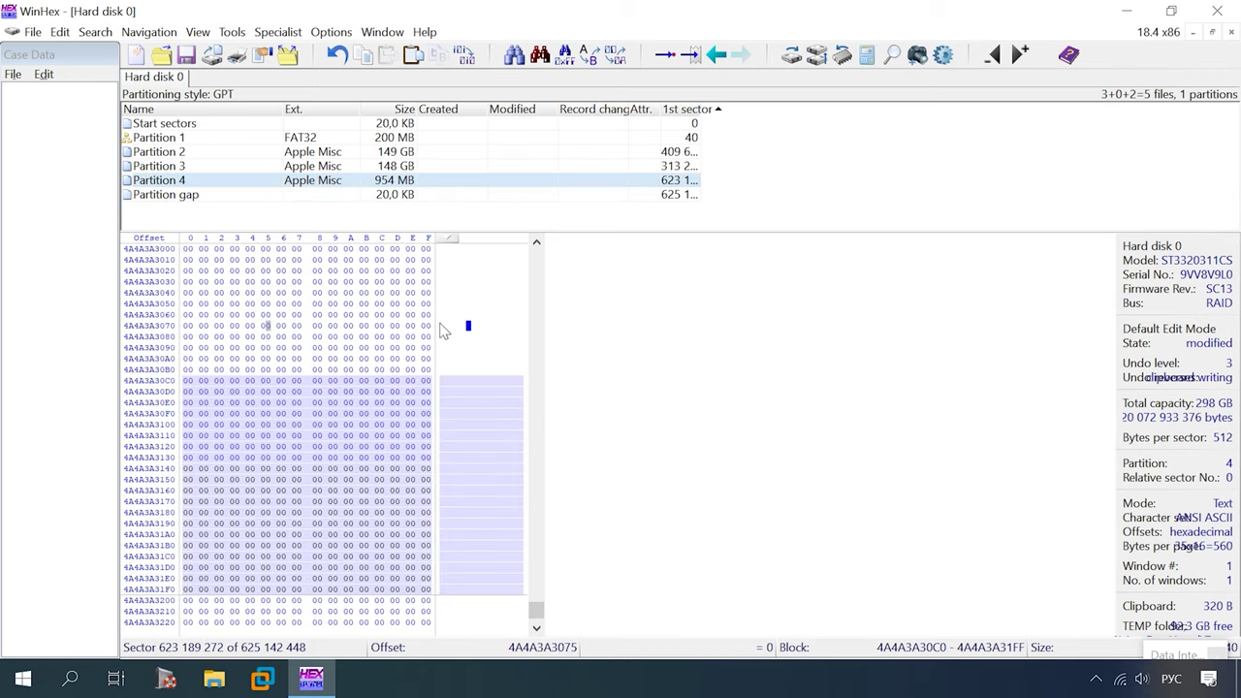
{"action": "left_click", "coordinate": [187, 58]}
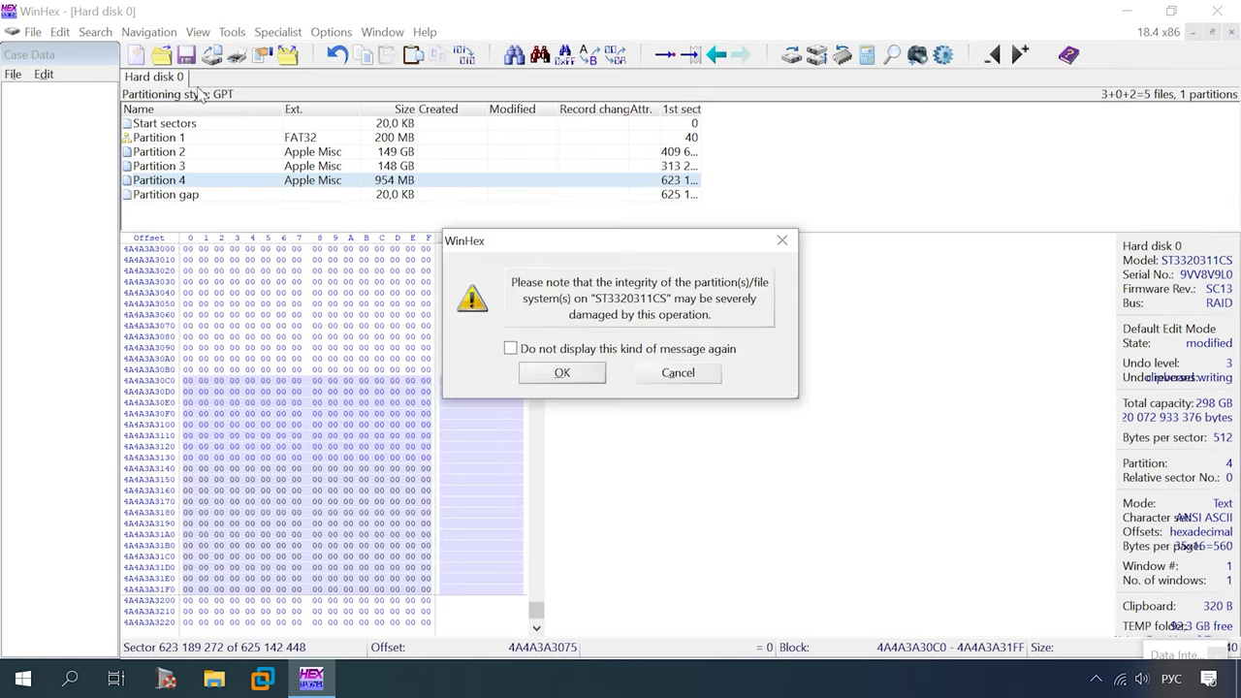
{"action": "left_click", "coordinate": [562, 376]}
{"action": "left_click", "coordinate": [563, 357]}
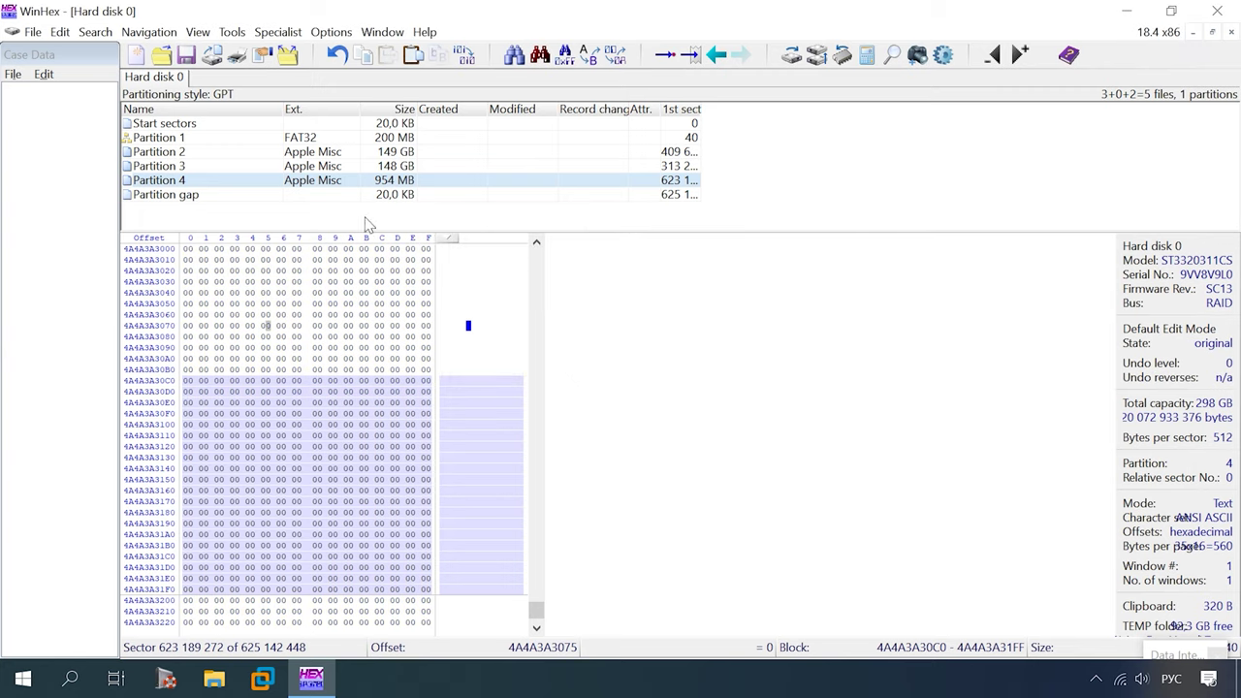
{"action": "left_click", "coordinate": [1218, 13]}
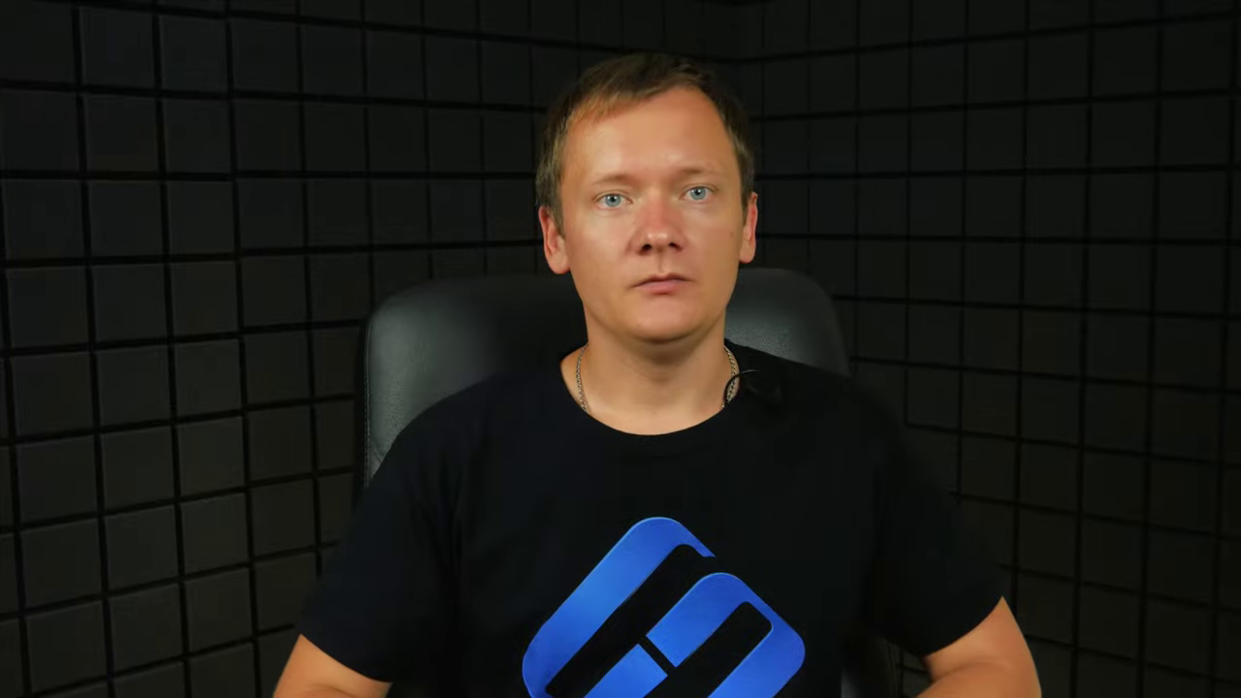
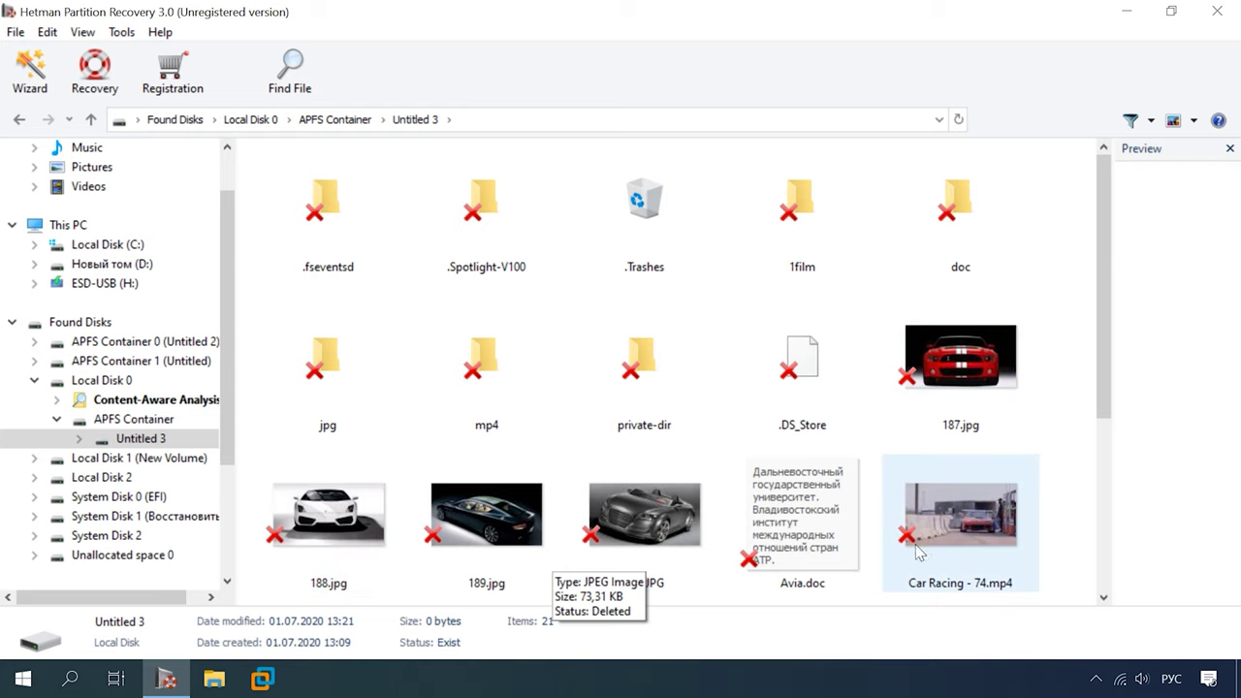
Step: In Hetman Partition Recovery, browse the files found on Untitled 3, preview Carousel - 44.mp4, and open the 1film folder
{"action": "scroll", "coordinate": [951, 514], "scroll_direction": "down", "scroll_amount": 2}
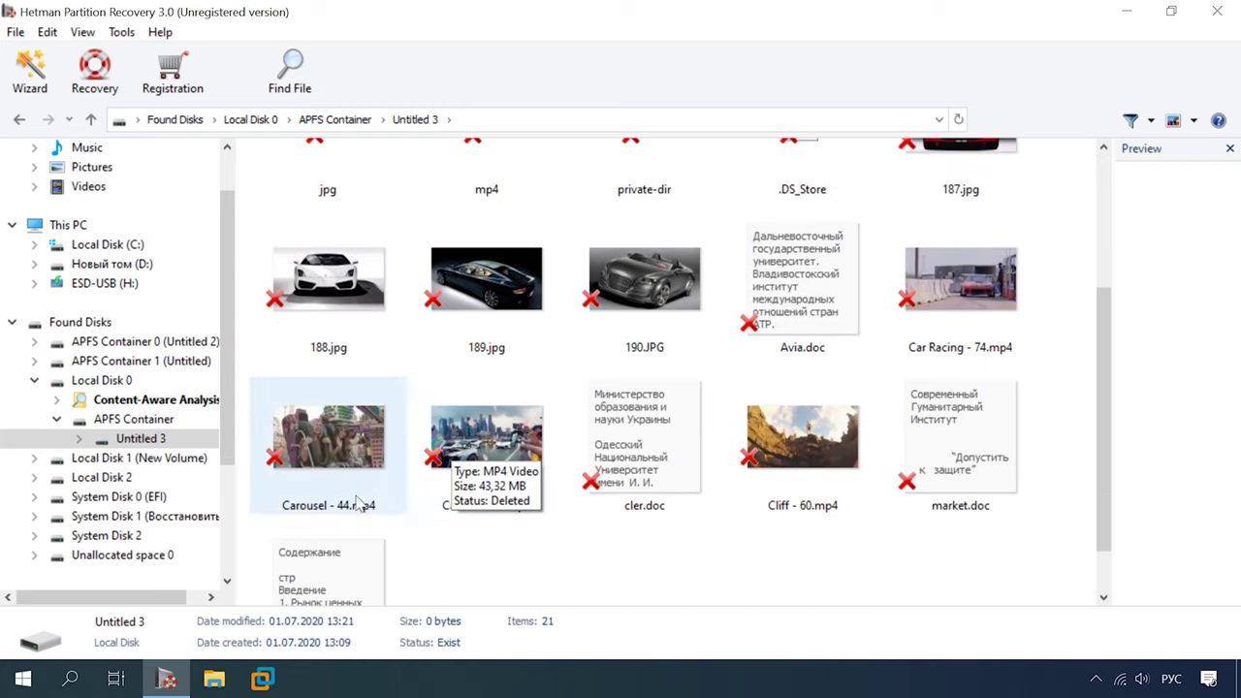
{"action": "scroll", "coordinate": [460, 521], "scroll_direction": "down", "scroll_amount": 1}
{"action": "left_click", "coordinate": [464, 383]}
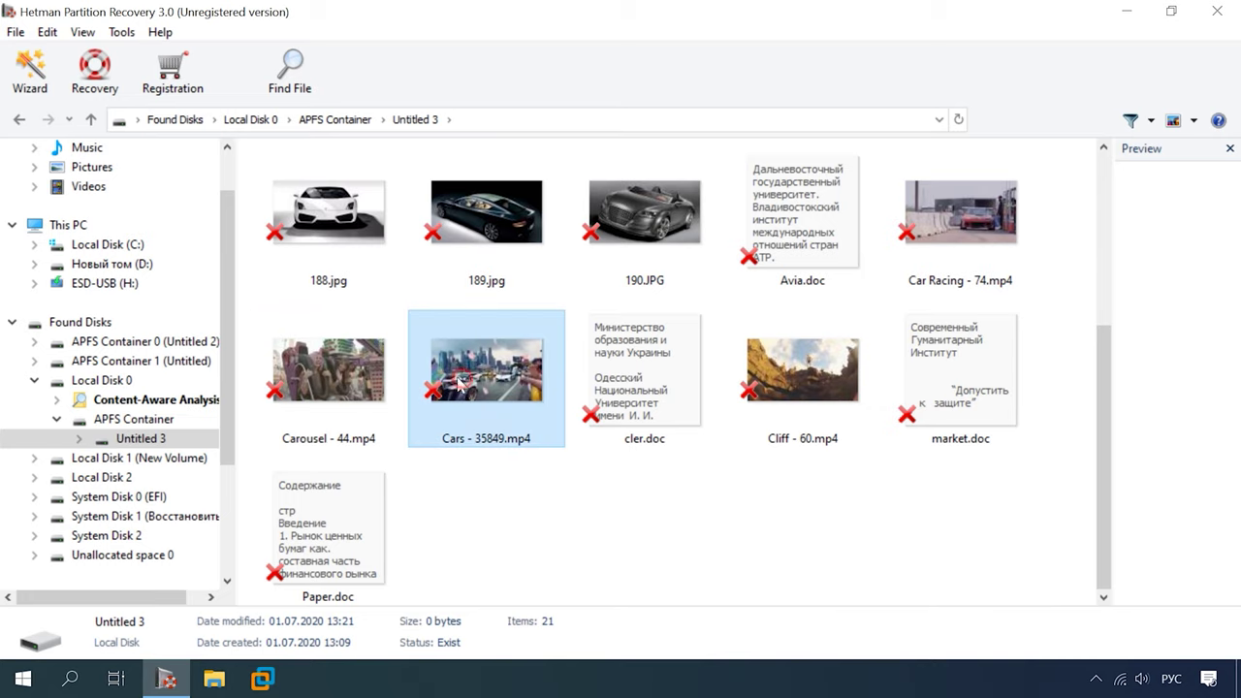
{"action": "left_click", "coordinate": [327, 376]}
{"action": "scroll", "coordinate": [509, 475], "scroll_direction": "up", "scroll_amount": 3}
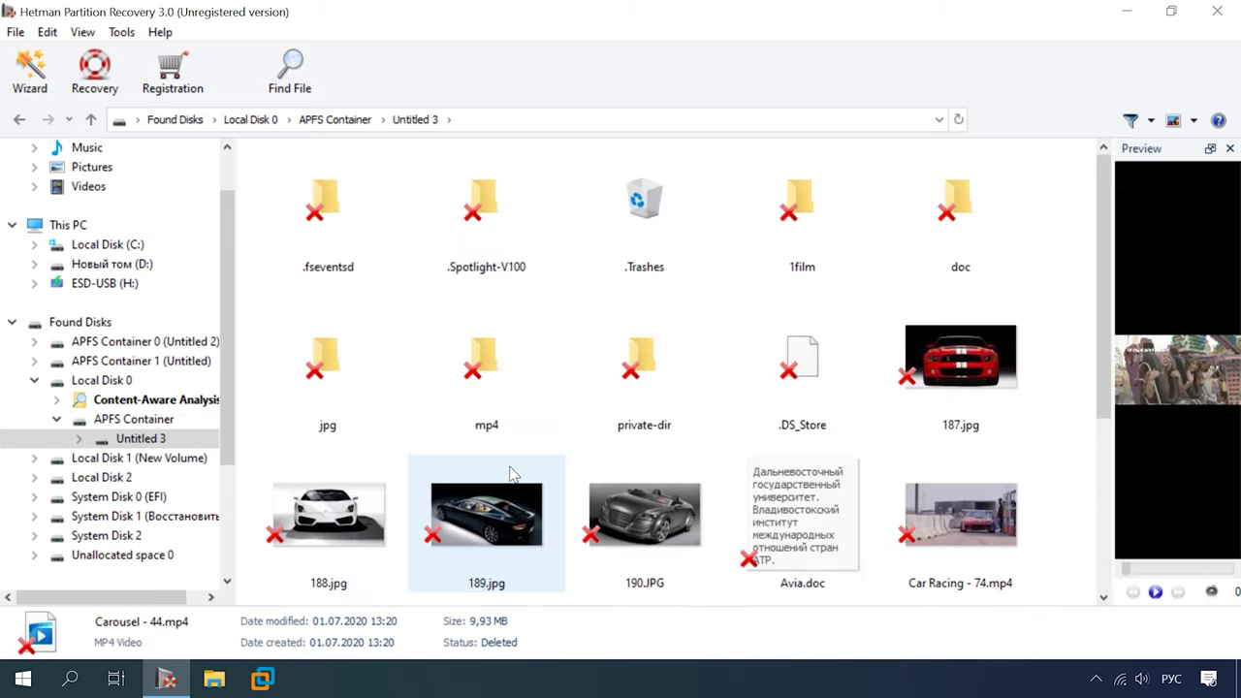
{"action": "double_click", "coordinate": [863, 220]}
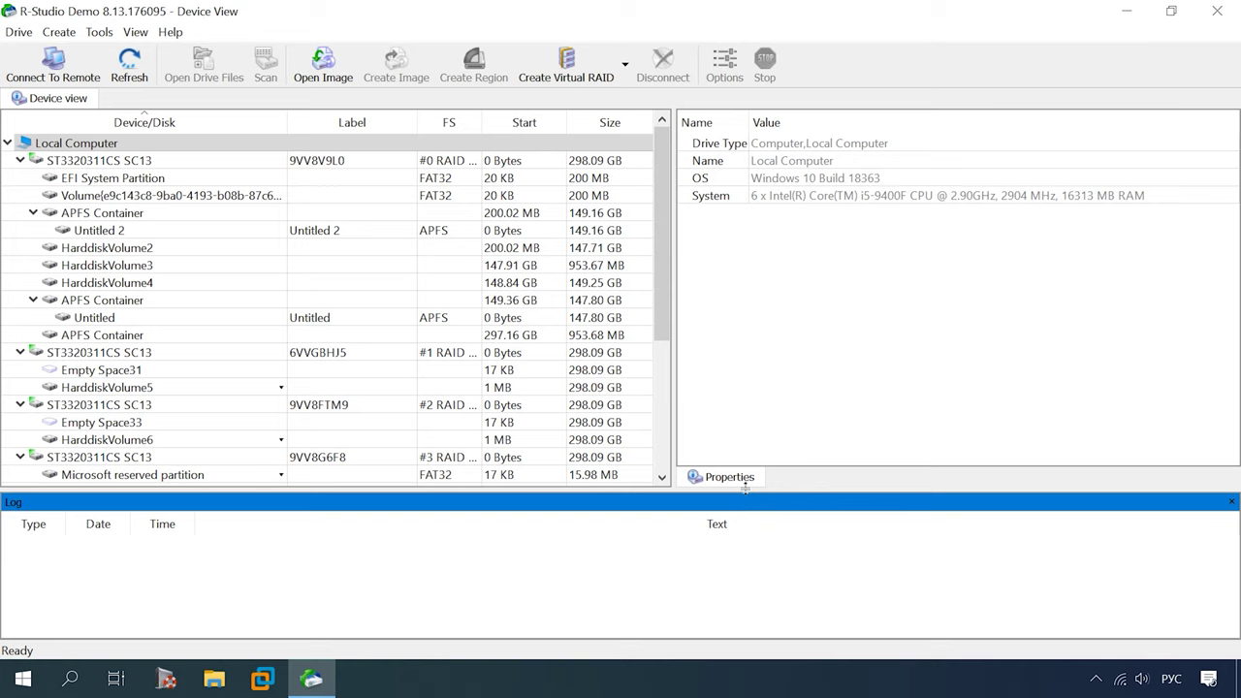
Step: In R-Studio, try to open the drive files of the 953.68 MB APFS Container
{"action": "left_click", "coordinate": [111, 339]}
{"action": "right_click", "coordinate": [106, 337]}
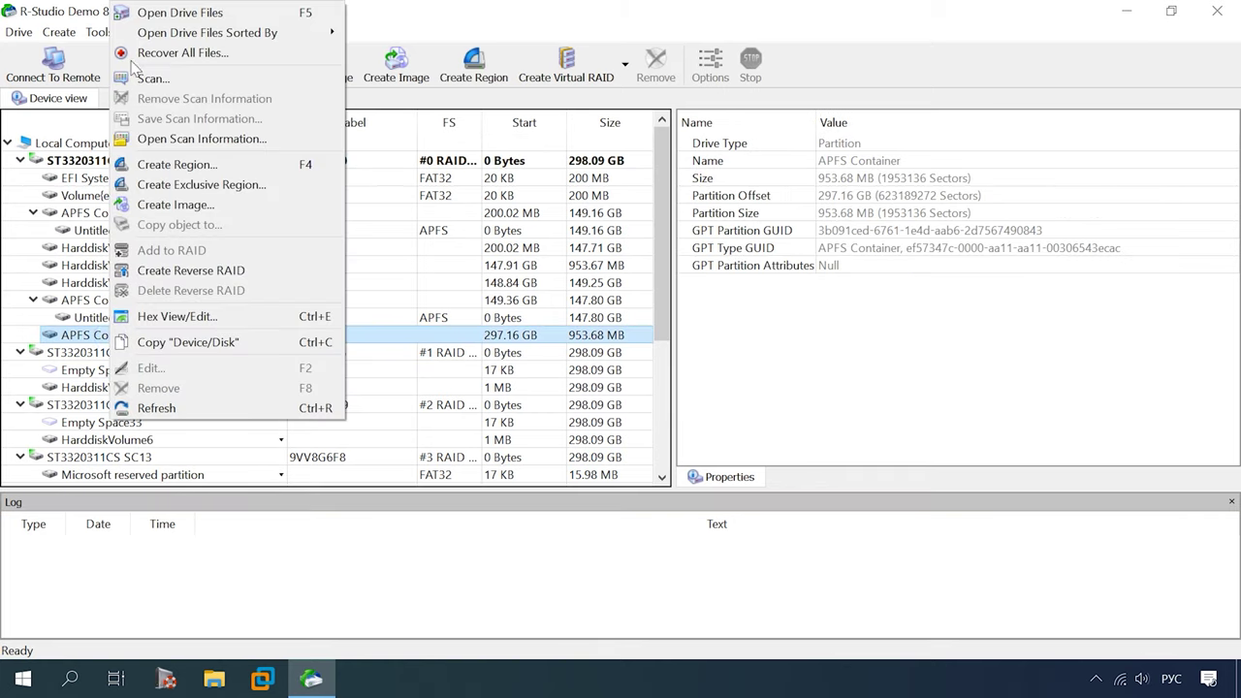
{"action": "left_click", "coordinate": [167, 13]}
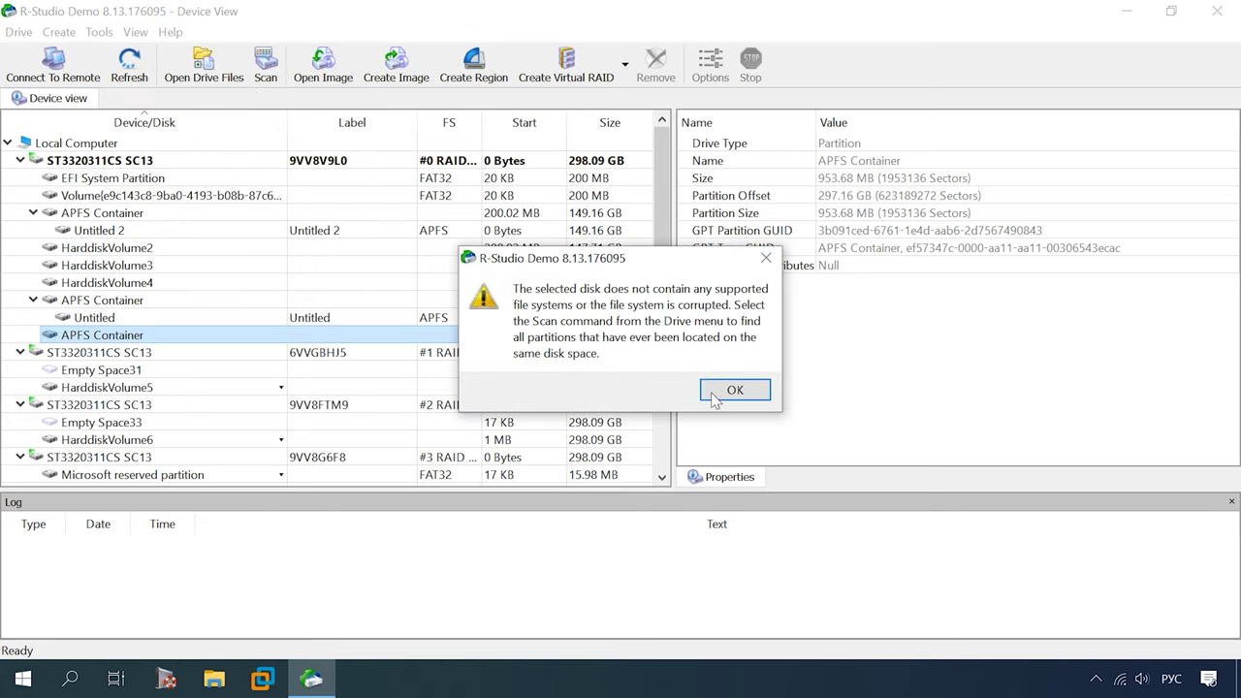
{"action": "left_click", "coordinate": [734, 392]}
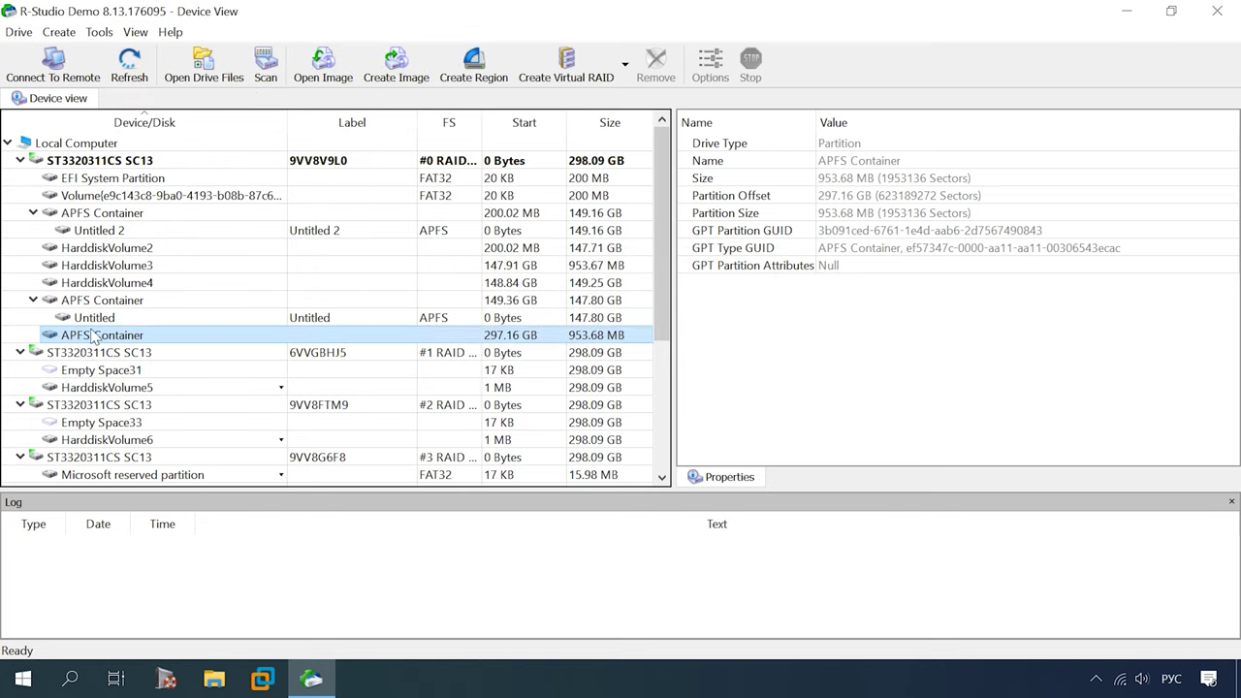
Step: Scan the 953.68 MB APFS Container with Extra Search for Known File Types turned off and HFS removed from the file systems
{"action": "key", "text": "Home"}
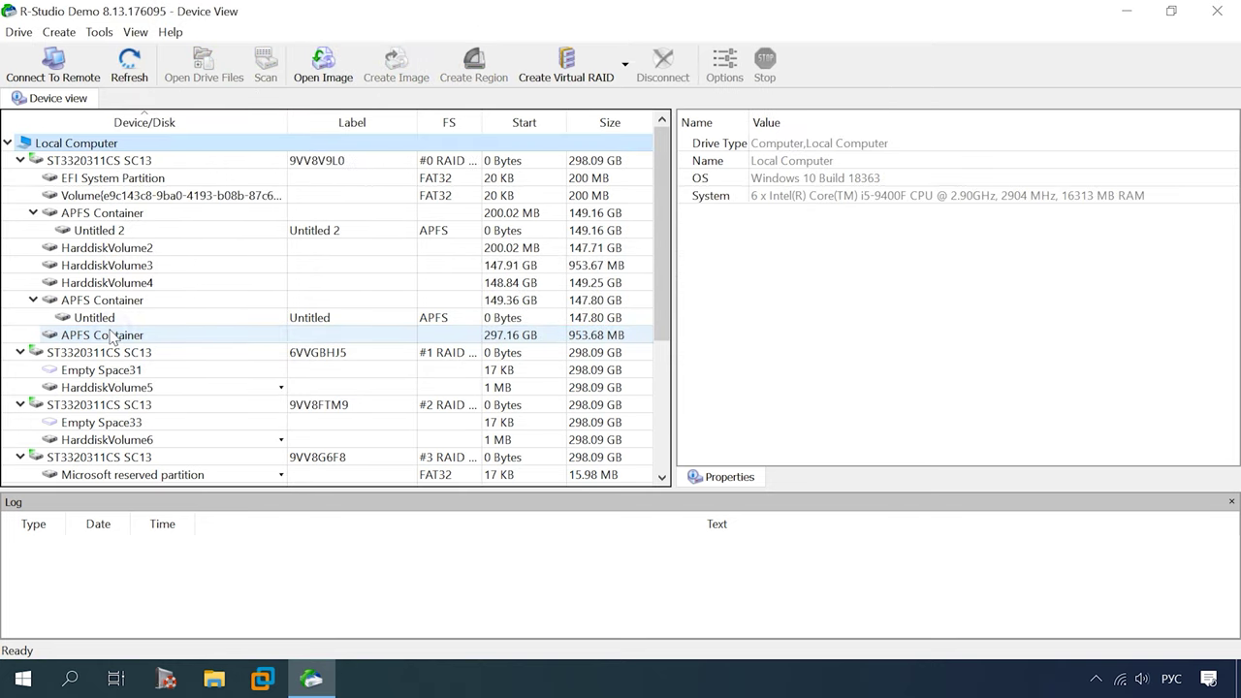
{"action": "right_click", "coordinate": [111, 335]}
{"action": "left_click", "coordinate": [170, 78]}
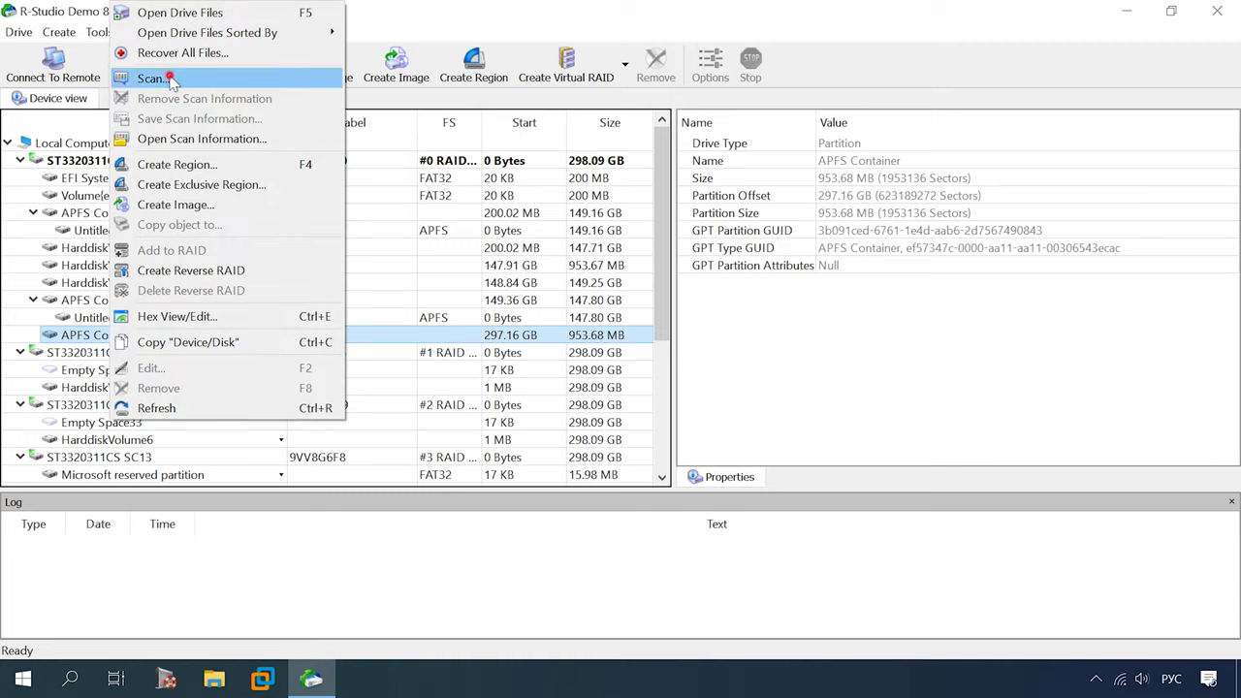
{"action": "left_click", "coordinate": [498, 330]}
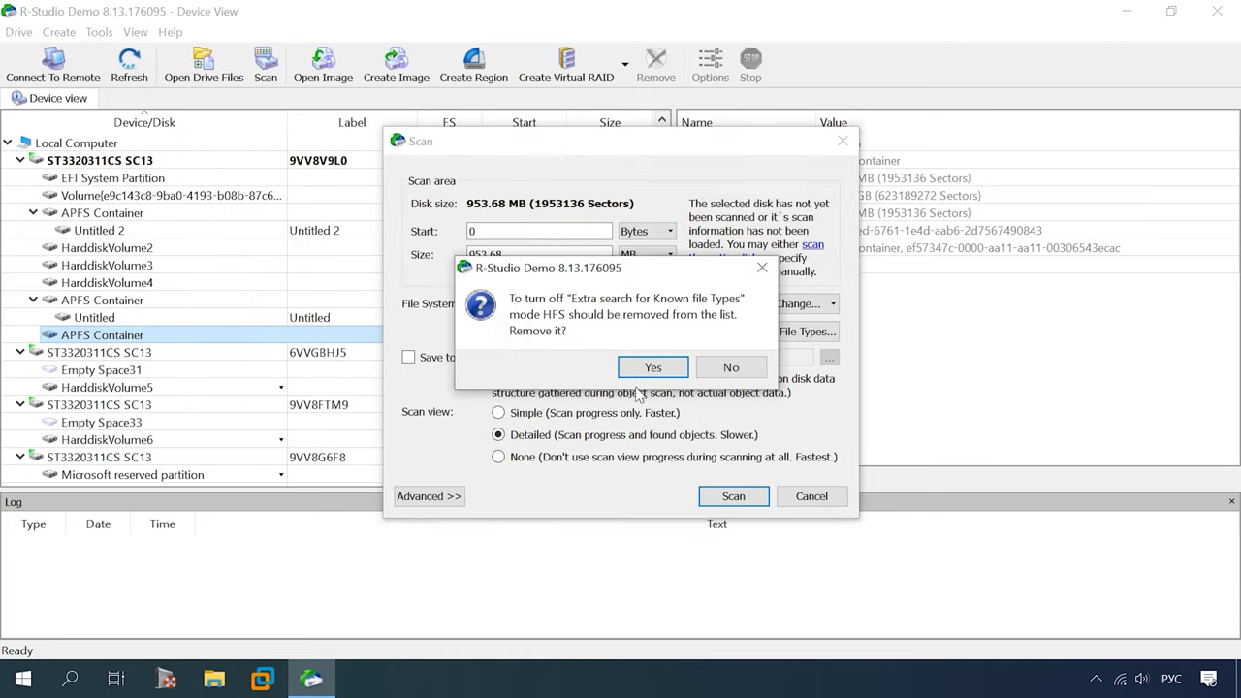
{"action": "left_click", "coordinate": [652, 369]}
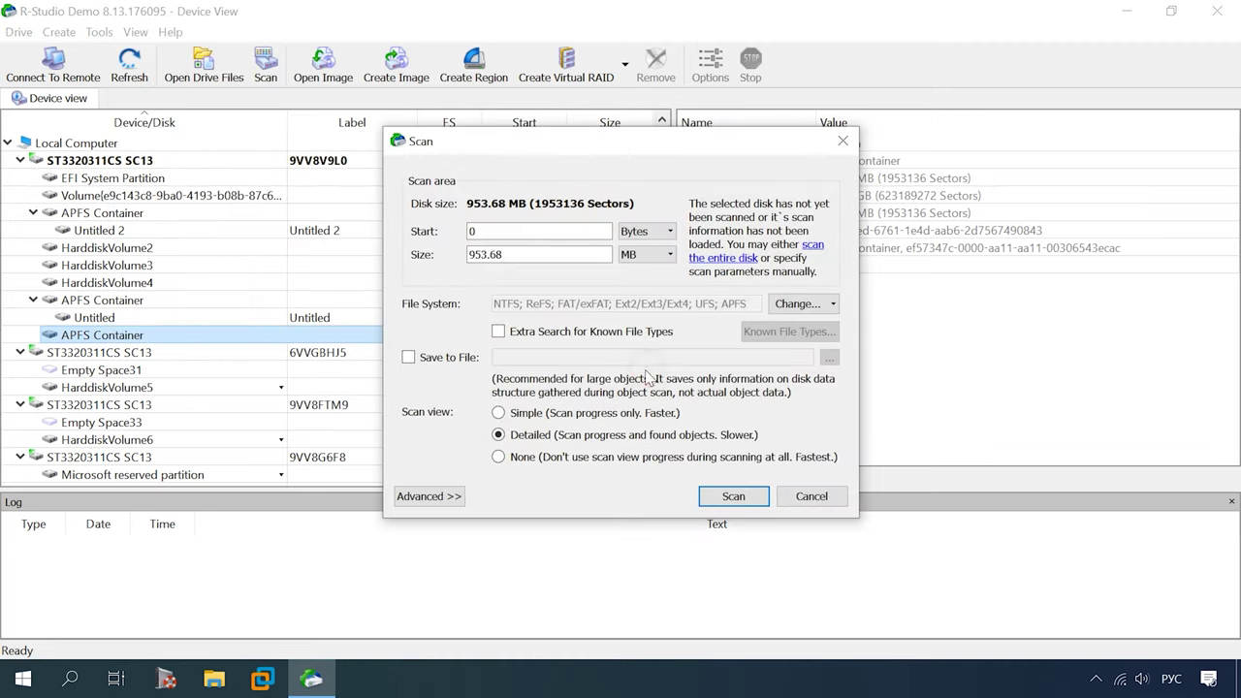
{"action": "left_click", "coordinate": [734, 497]}
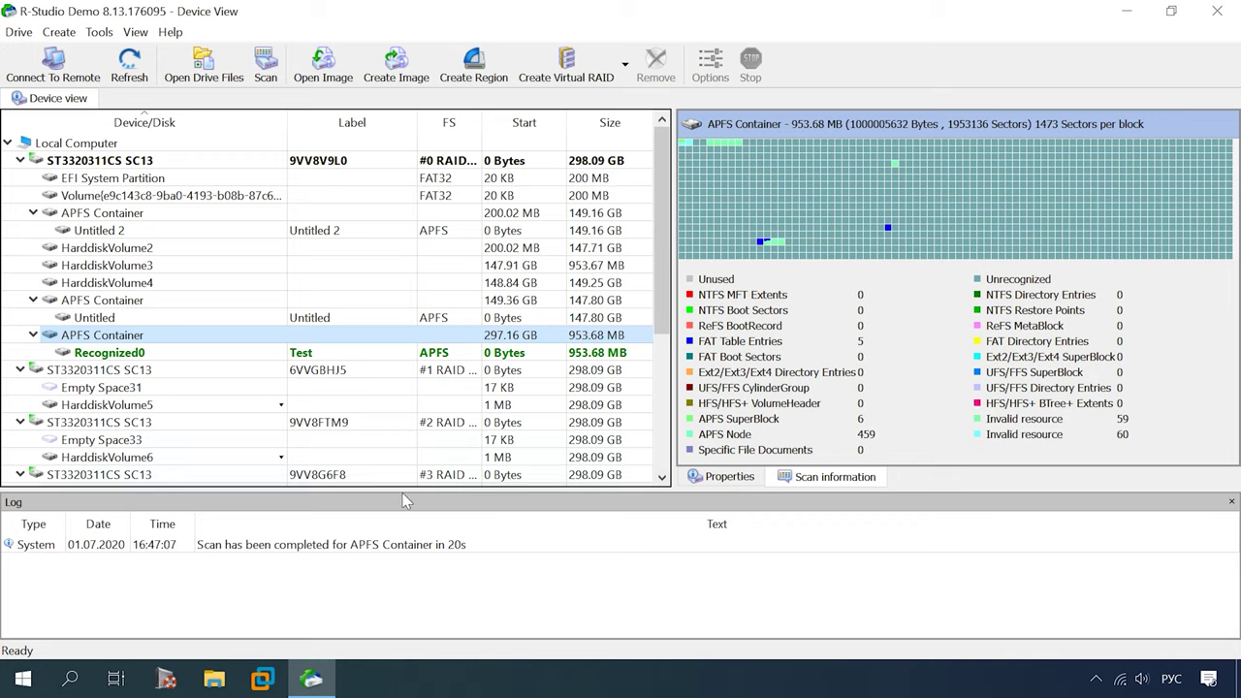
Step: Open the drive files of the Recognized0 volume labelled Test under the scanned APFS Container
{"action": "left_click", "coordinate": [111, 354]}
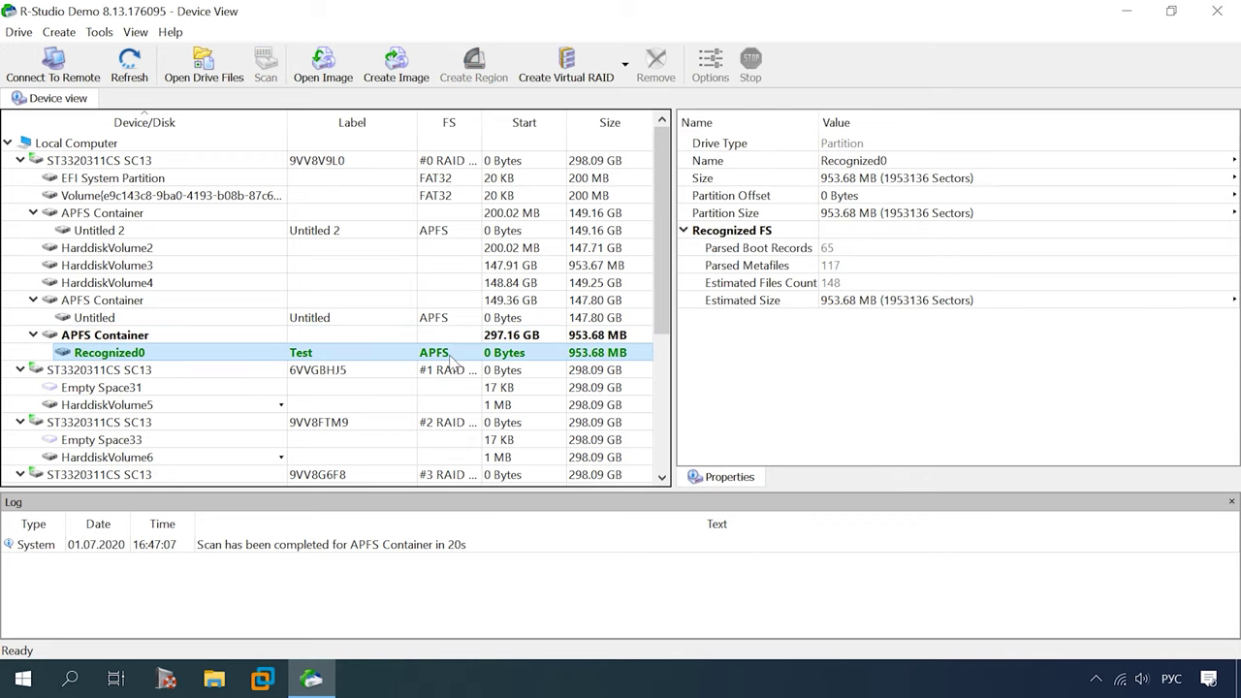
{"action": "right_click", "coordinate": [141, 358]}
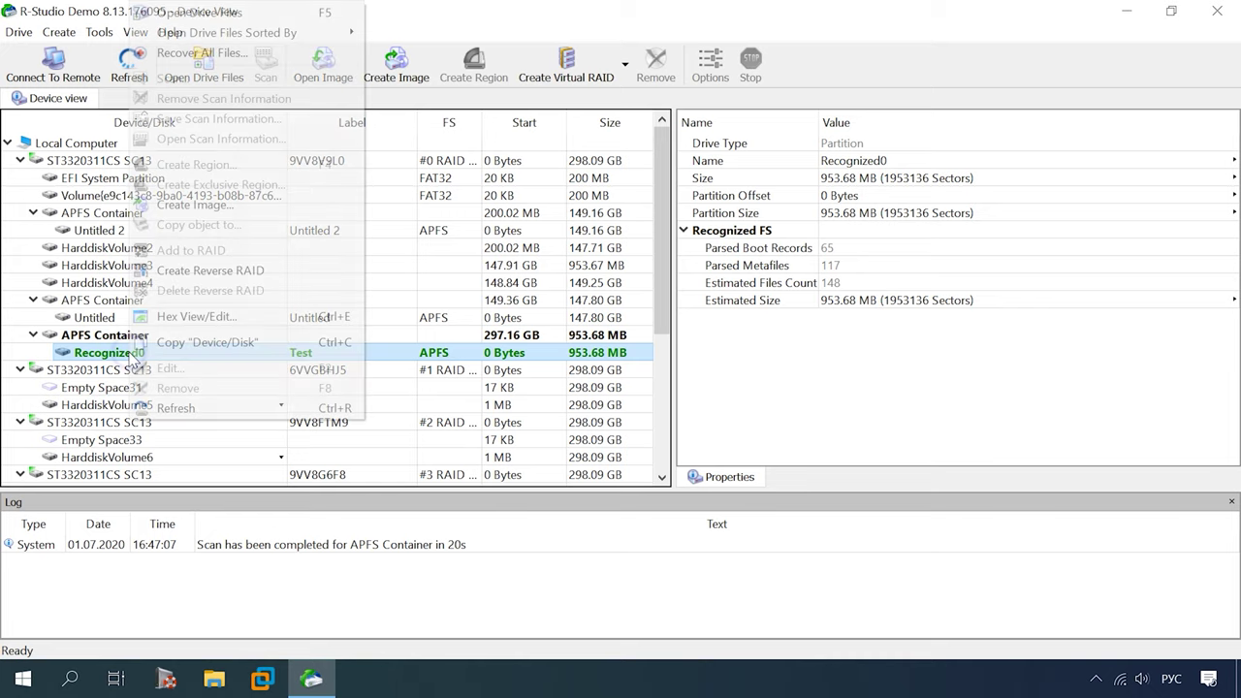
{"action": "left_click", "coordinate": [209, 11]}
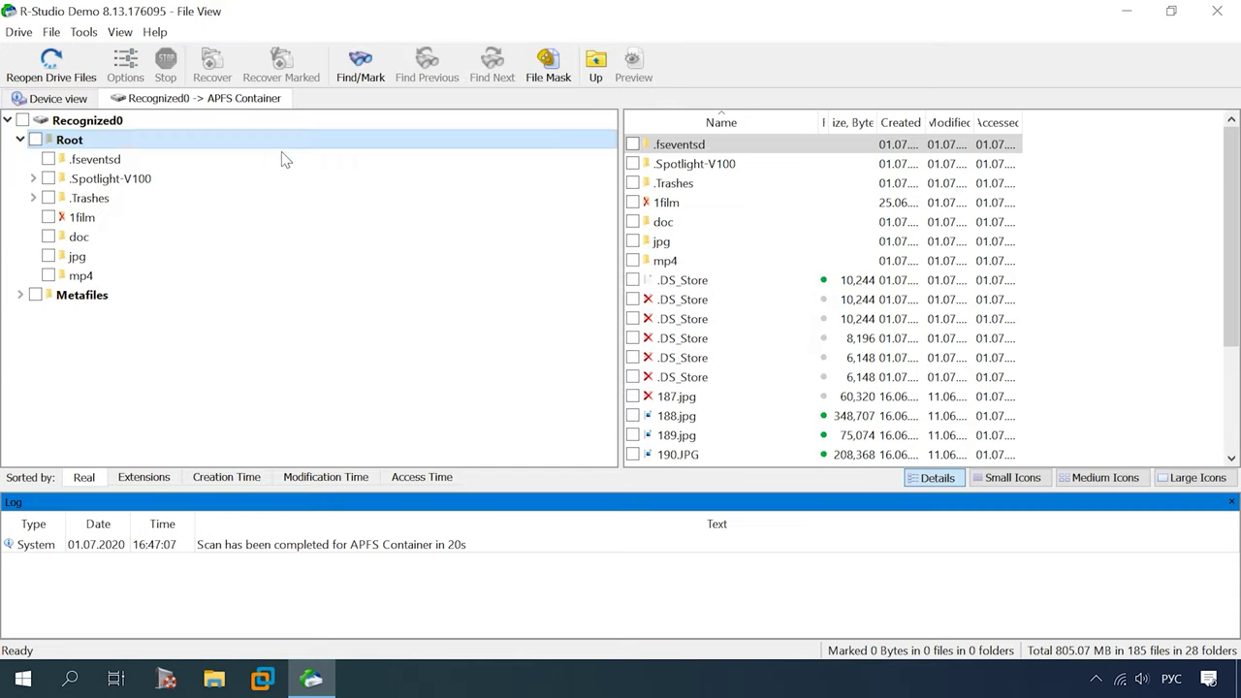
Step: Show the Root files as small icons, select 187.jpg, then preview the Carousel video and close the preview
{"action": "left_click", "coordinate": [1028, 485]}
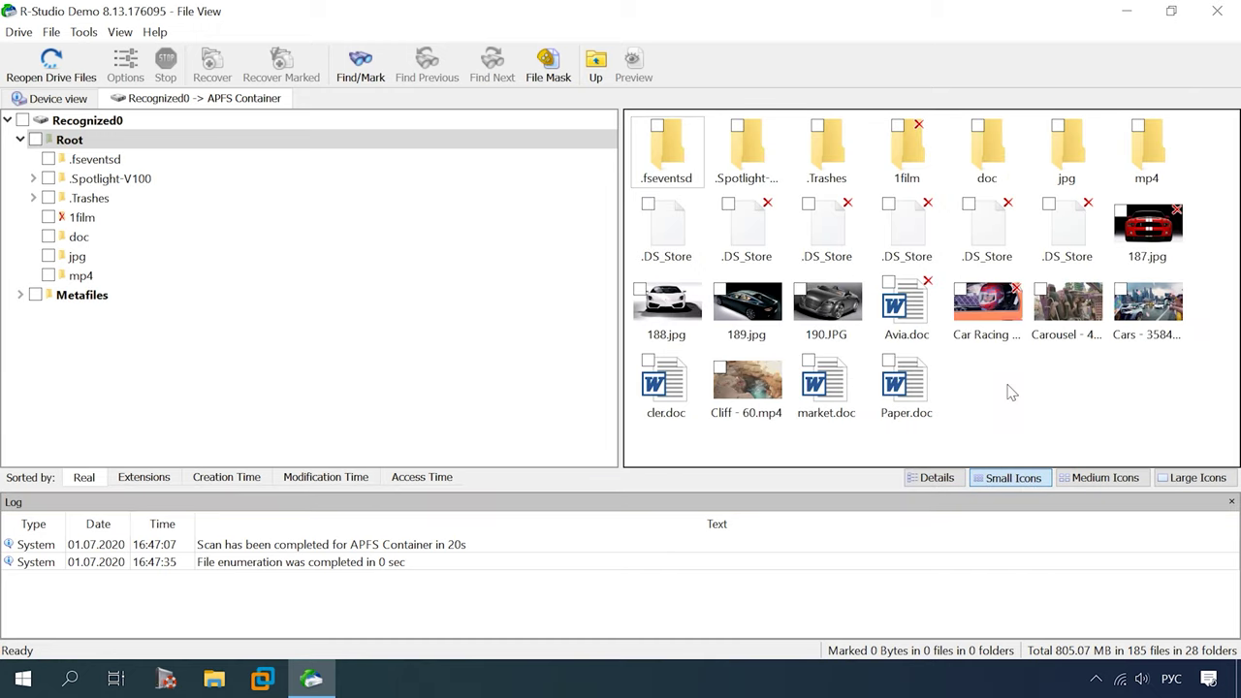
{"action": "left_click", "coordinate": [1142, 246]}
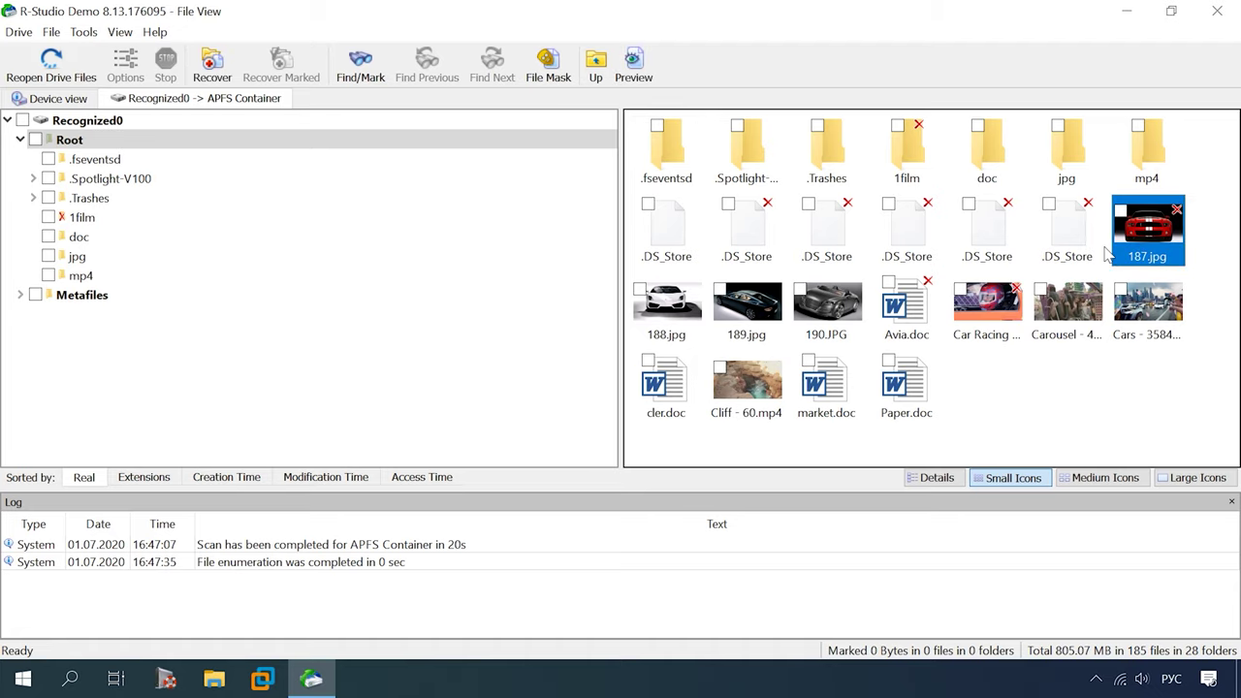
{"action": "double_click", "coordinate": [1066, 312]}
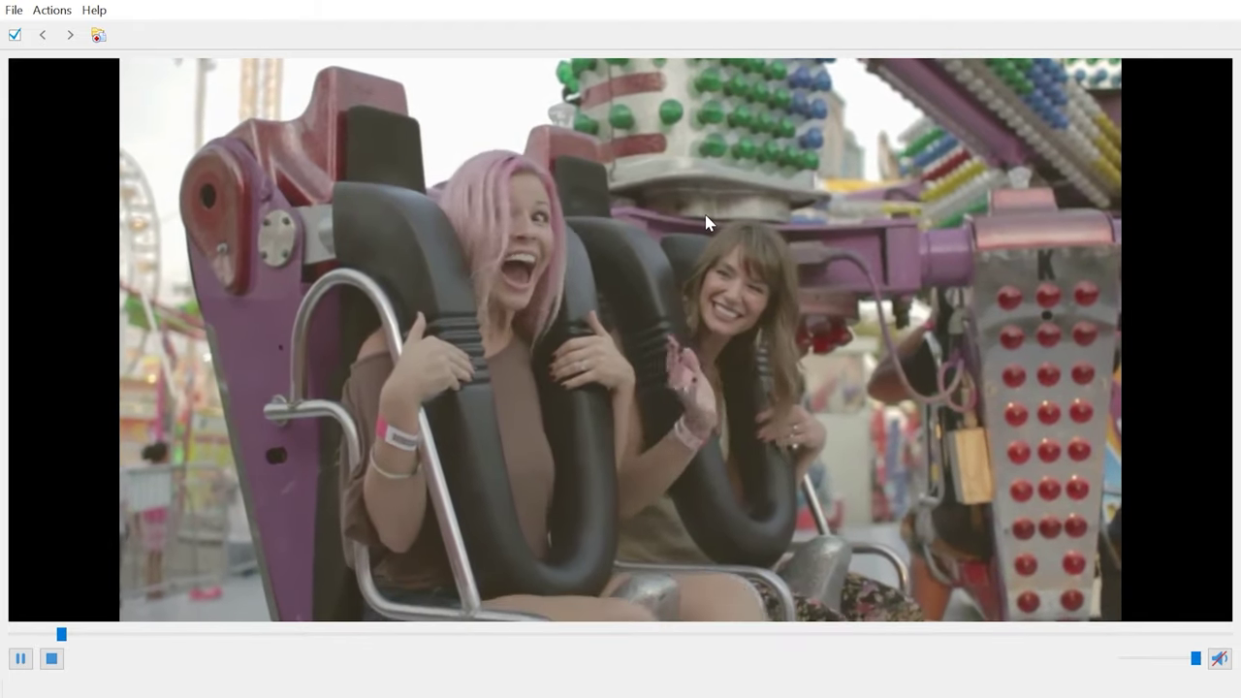
{"action": "key", "text": "Escape"}
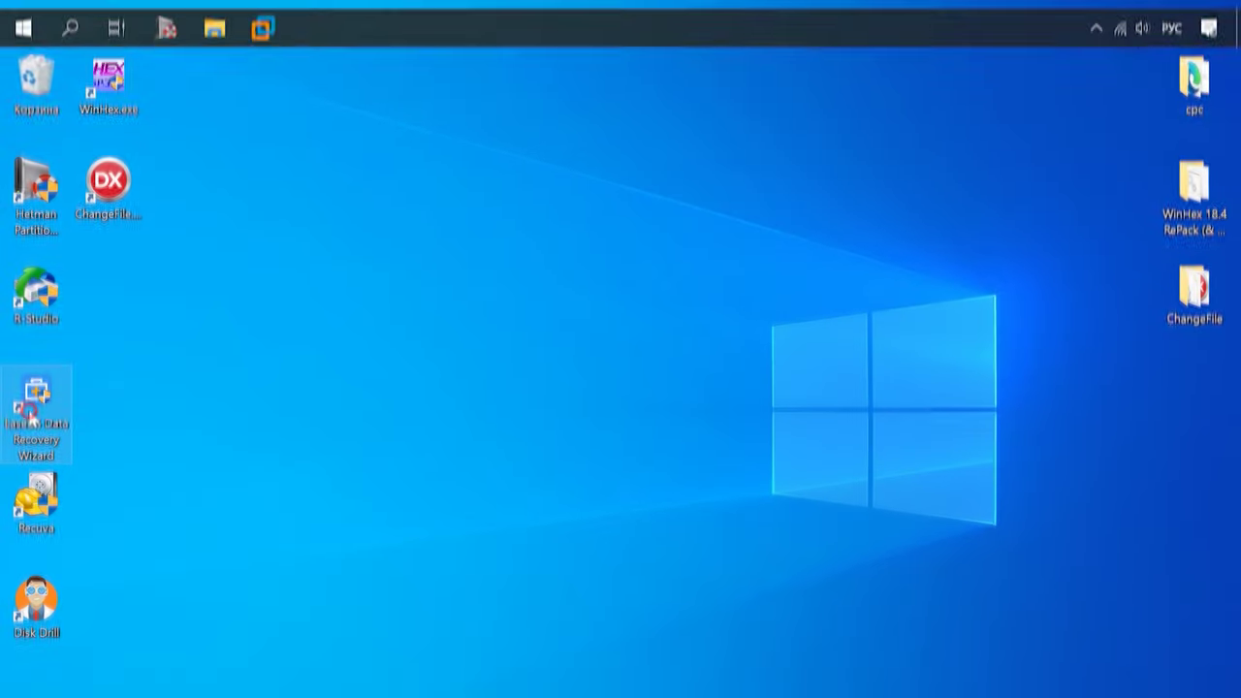
Step: Start EaseUS Data Recovery Wizard and scan the 953.68 MB Local Disk
{"action": "double_click", "coordinate": [67, 382]}
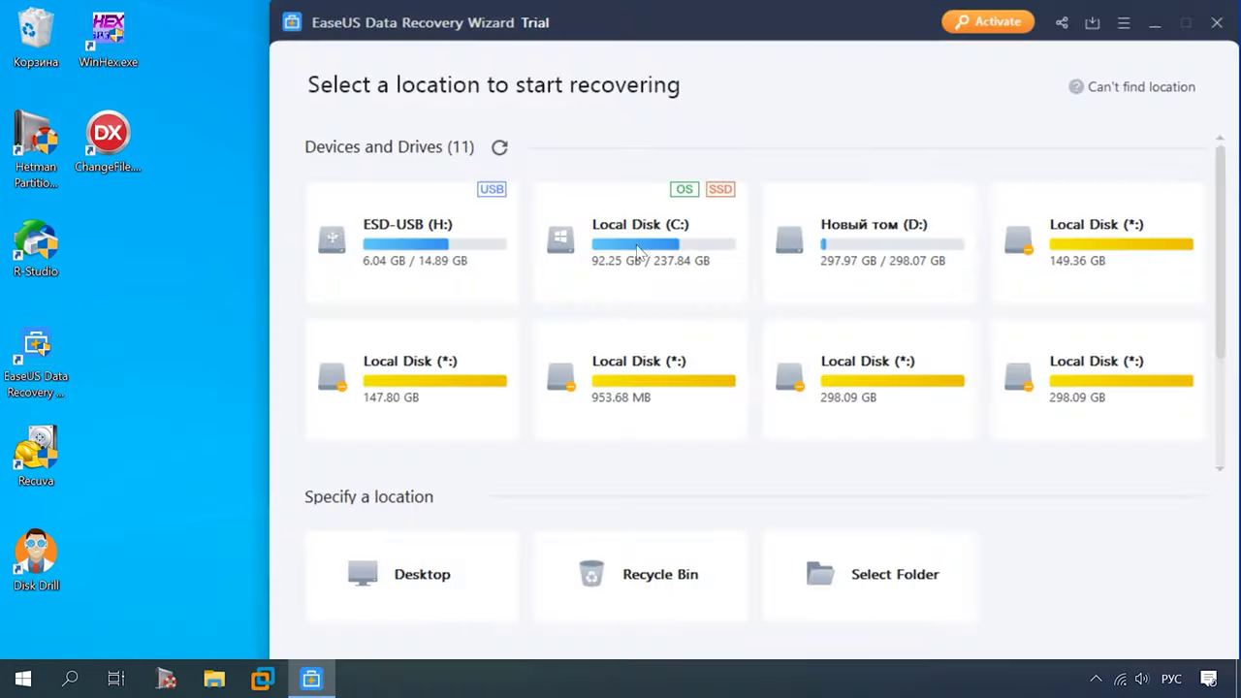
{"action": "mouse_move", "coordinate": [609, 398]}
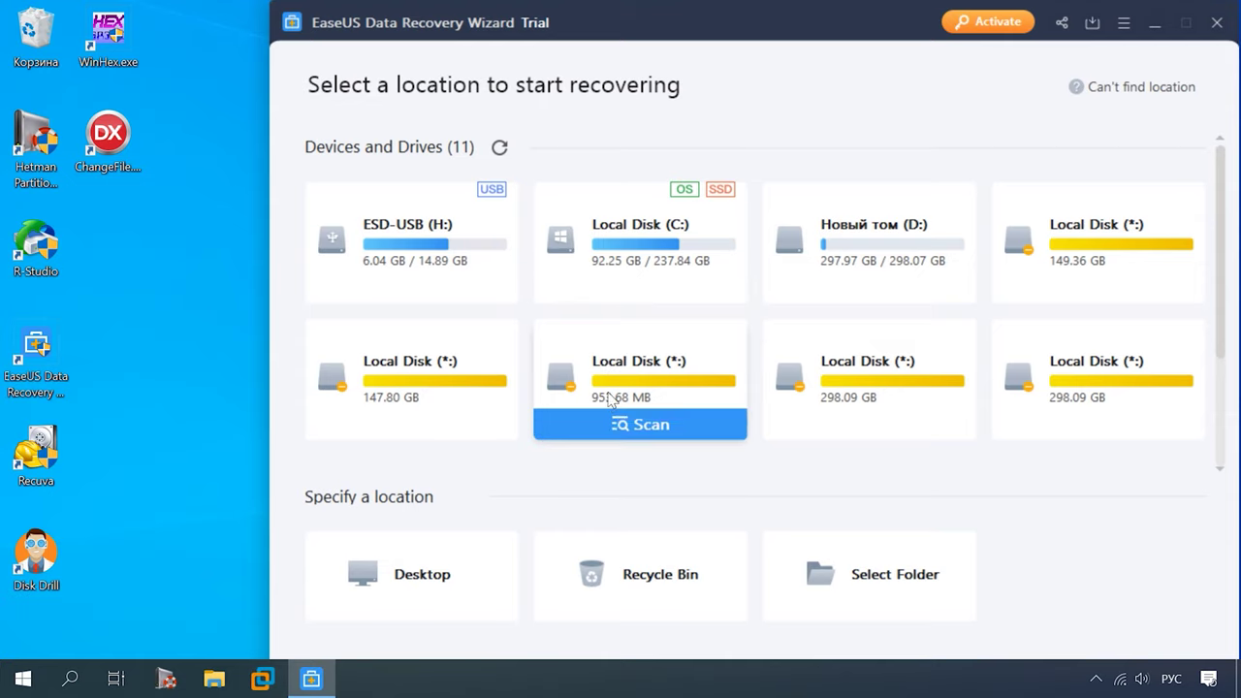
{"action": "left_click", "coordinate": [665, 424]}
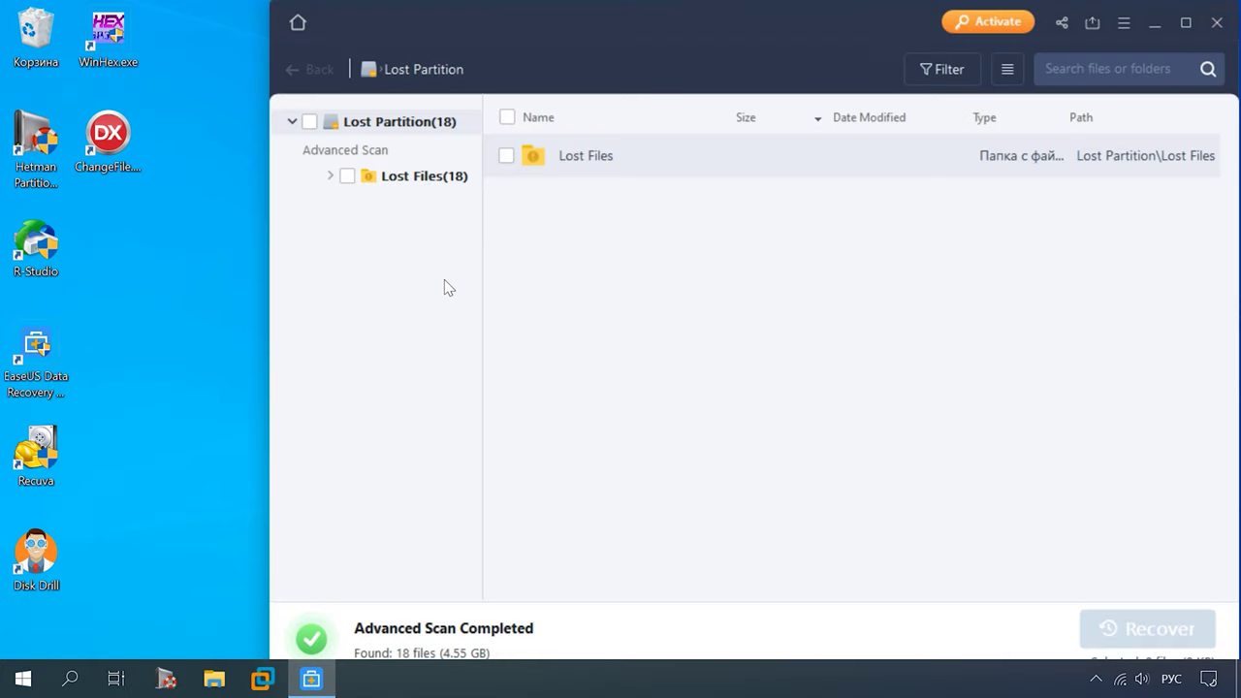
Step: Expand Tags and RAW under Lost Files with the folder tree widened, and open the first author folder under Word
{"action": "left_click_drag", "start_coordinate": [529, 264], "coordinate": [548, 268]}
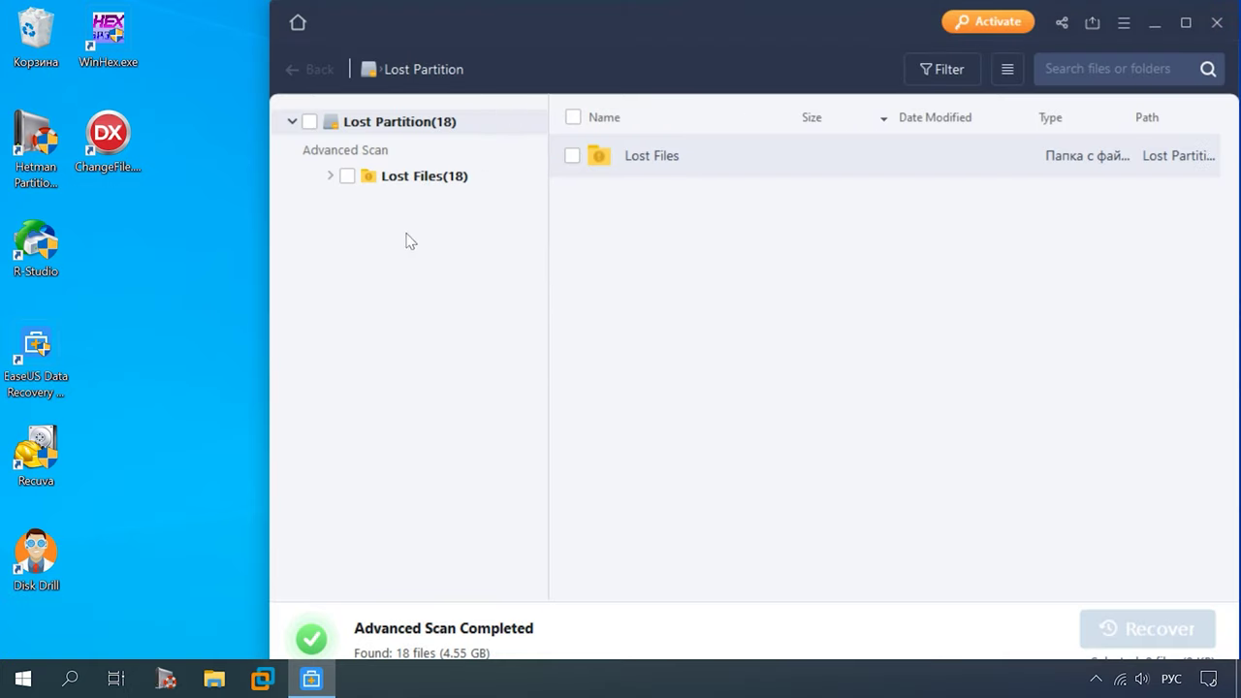
{"action": "left_click", "coordinate": [330, 176]}
{"action": "left_click", "coordinate": [368, 203]}
{"action": "left_click", "coordinate": [367, 256]}
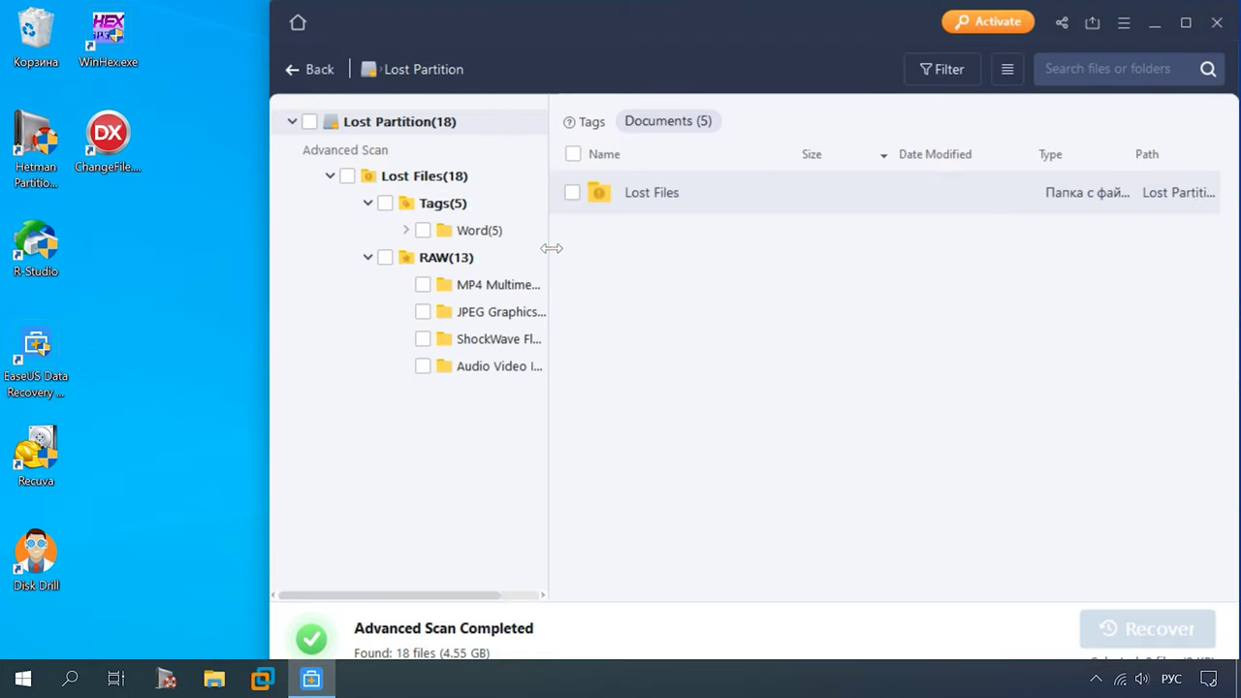
{"action": "left_click_drag", "start_coordinate": [551, 248], "coordinate": [592, 245]}
{"action": "double_click", "coordinate": [504, 231]}
{"action": "left_click", "coordinate": [520, 257]}
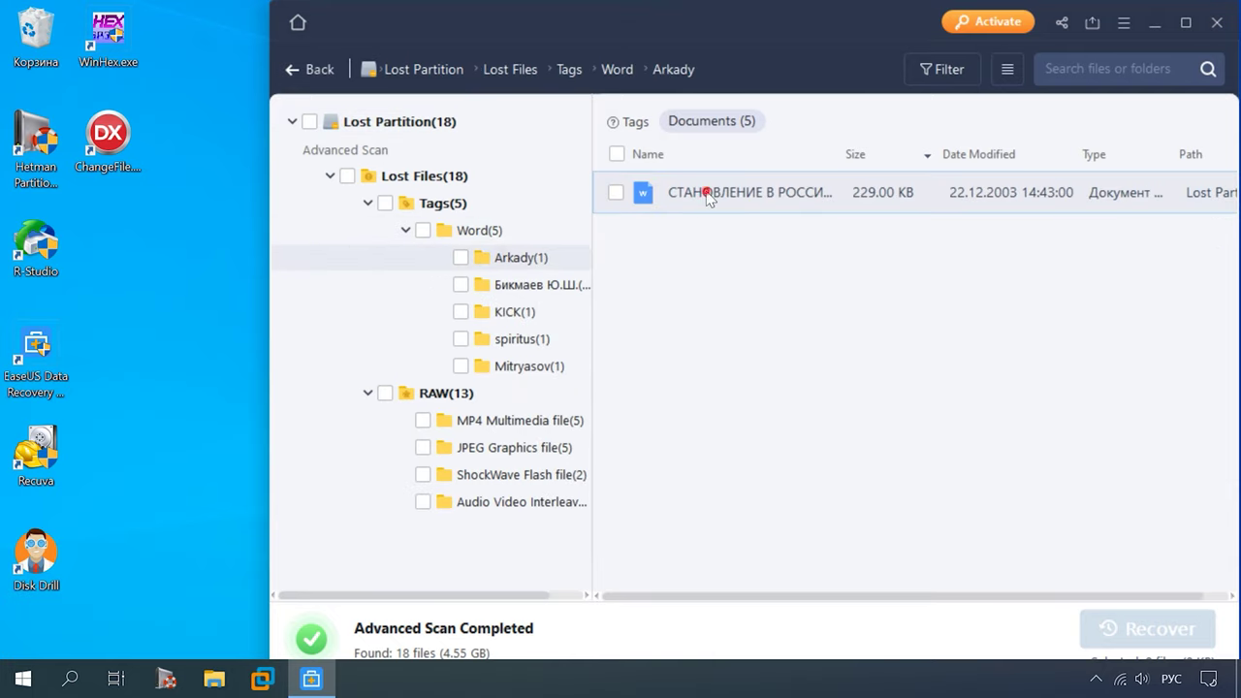
Step: Preview the Word document in each of the first three author folders and close each preview
{"action": "double_click", "coordinate": [706, 191]}
{"action": "key", "text": "Escape"}
{"action": "left_click", "coordinate": [523, 284]}
{"action": "double_click", "coordinate": [816, 191]}
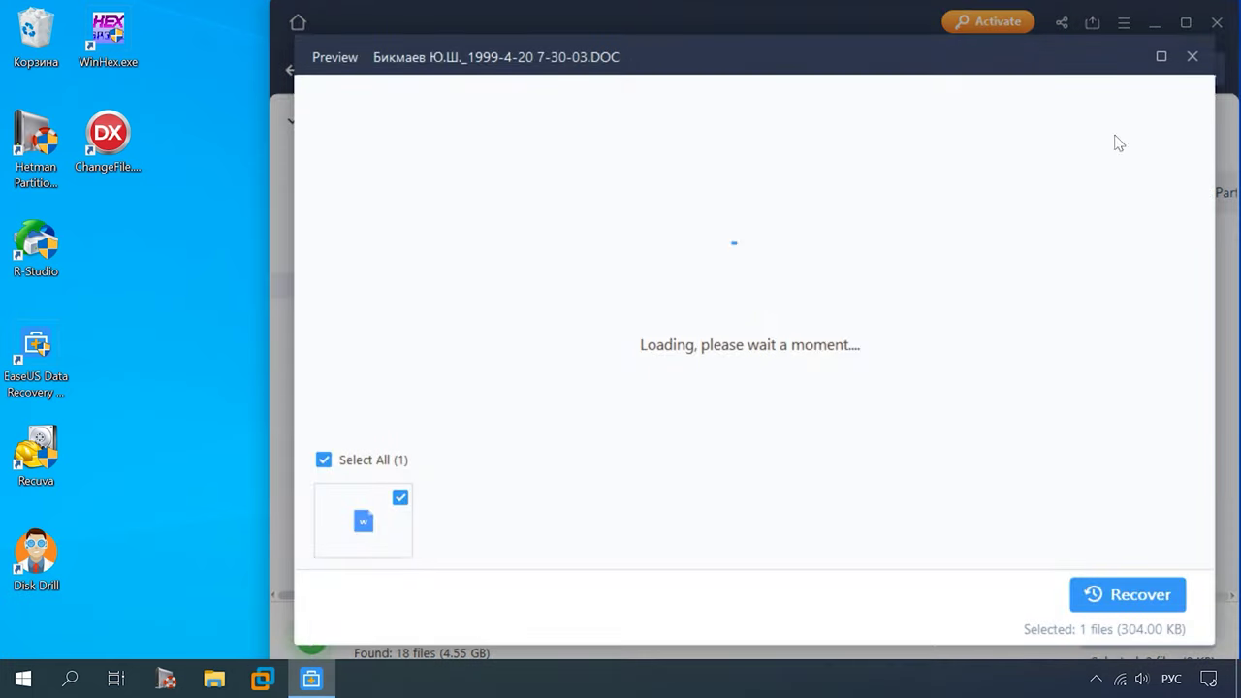
{"action": "left_click", "coordinate": [1193, 56]}
{"action": "left_click", "coordinate": [514, 311]}
{"action": "double_click", "coordinate": [731, 194]}
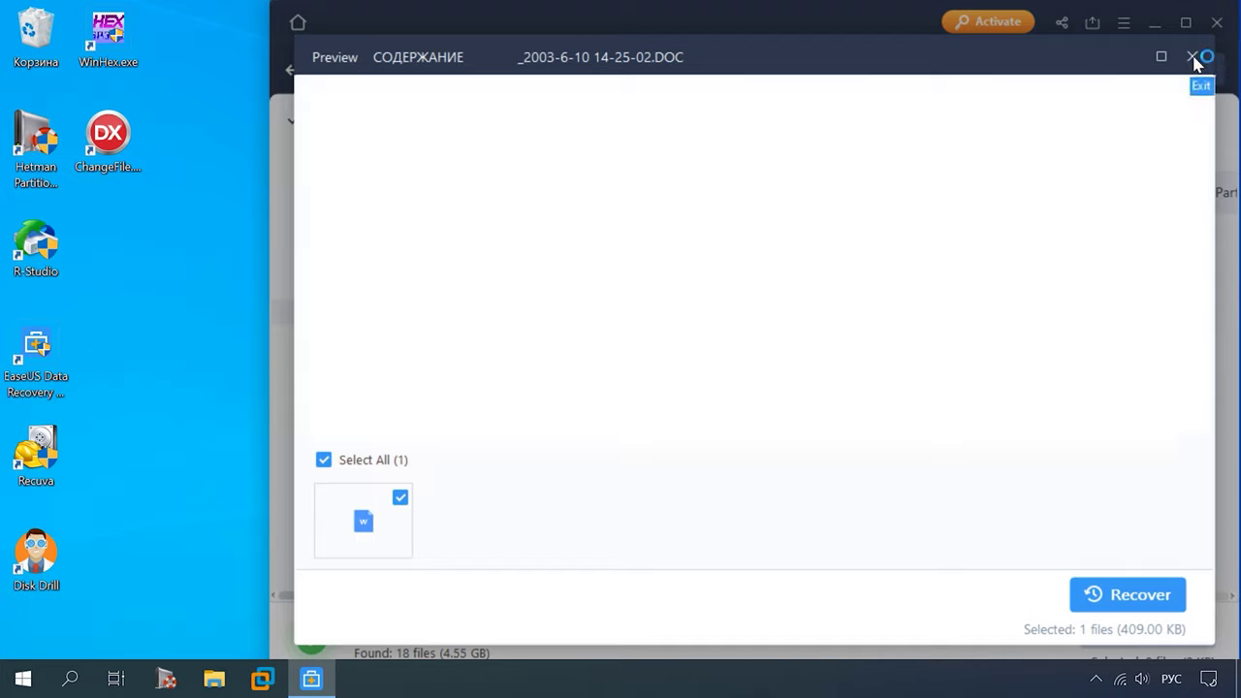
{"action": "left_click", "coordinate": [1193, 56]}
Step: Preview FILE4.MP4 in the MP4 Multimedia file folder, advance two videos to FILE2.MP4, and close the preview
{"action": "left_click", "coordinate": [520, 420]}
{"action": "double_click", "coordinate": [679, 192]}
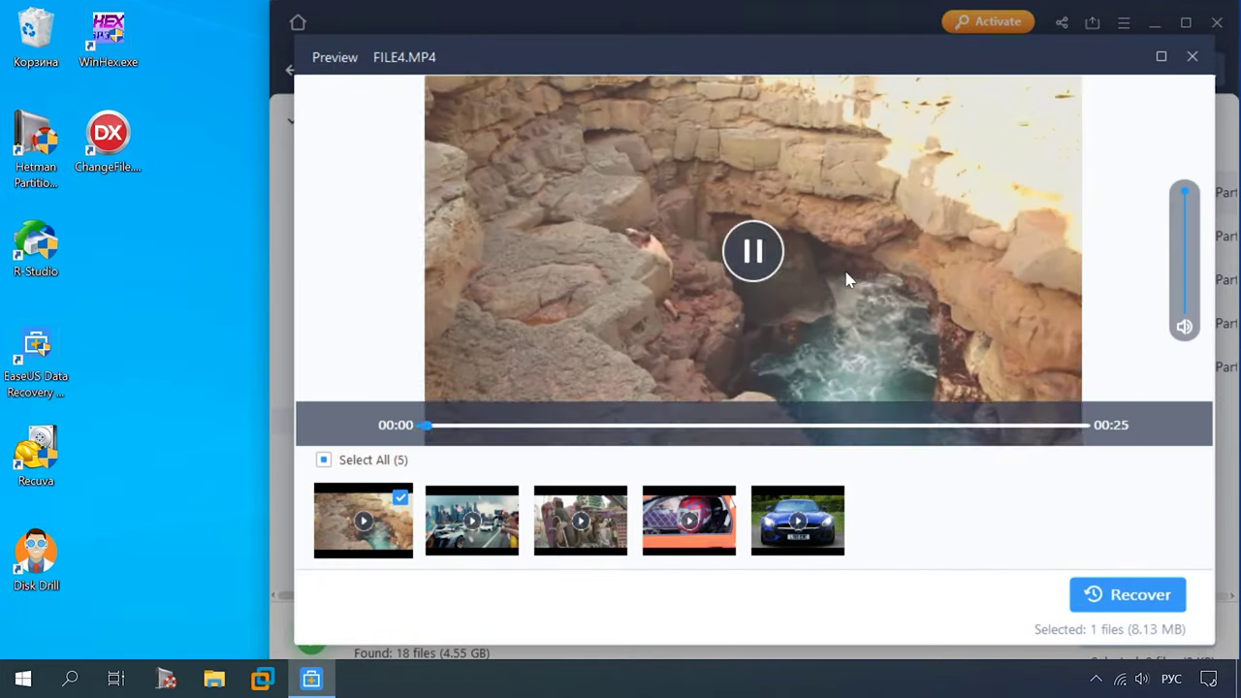
{"action": "key", "text": "Right"}
{"action": "key", "text": "Right"}
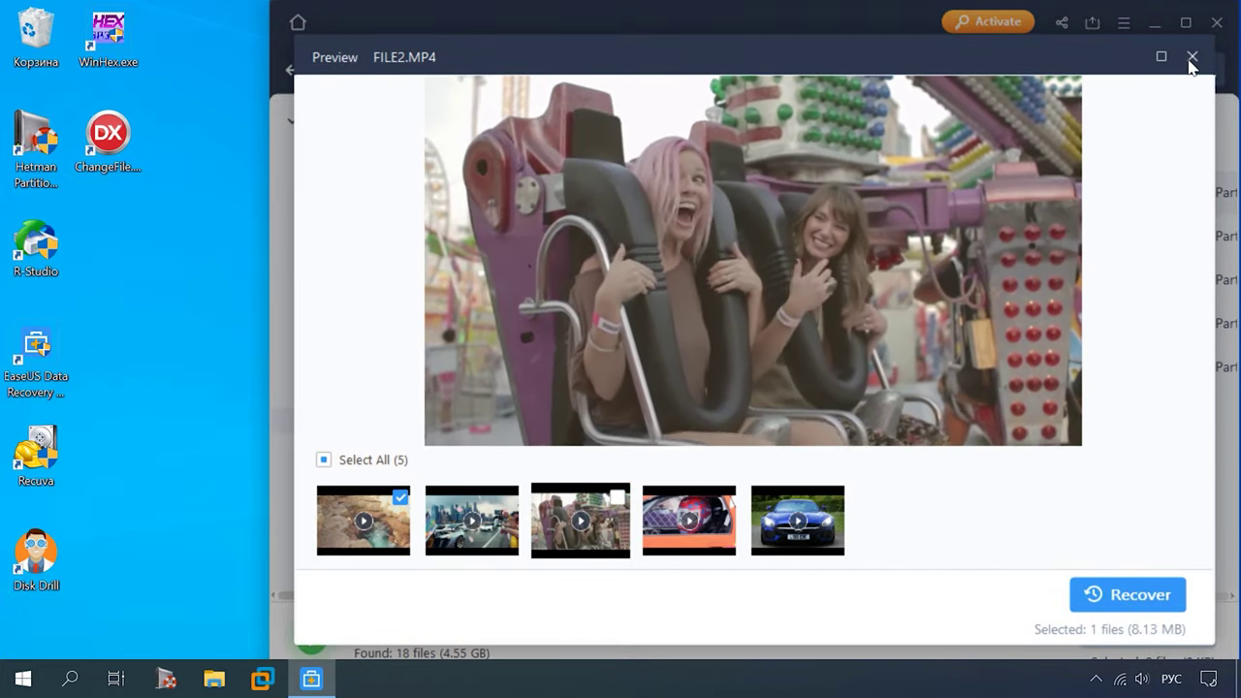
{"action": "left_click", "coordinate": [1192, 57]}
Step: Preview FILE4.JPG and another image in the JPEG Graphics file folder, then open the Audio Video Interleave and ShockWave Flash folders
{"action": "left_click", "coordinate": [512, 447]}
{"action": "double_click", "coordinate": [735, 191]}
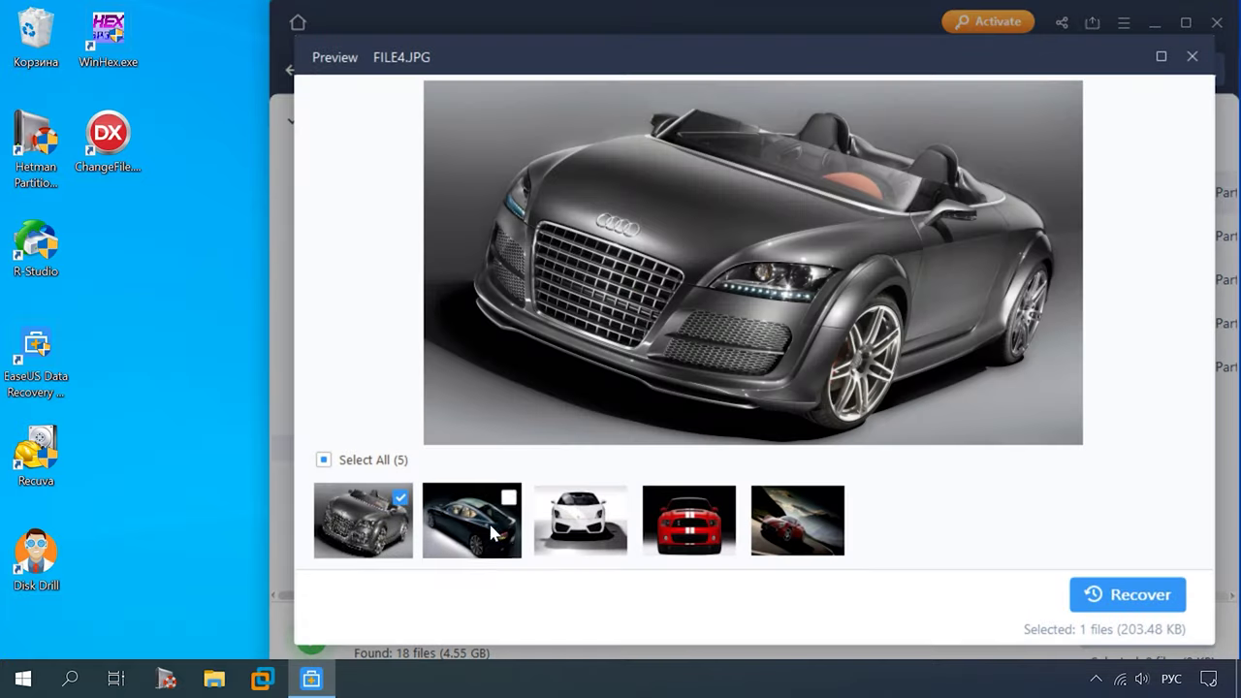
{"action": "left_click", "coordinate": [776, 524]}
{"action": "left_click", "coordinate": [1193, 56]}
{"action": "left_click", "coordinate": [521, 501]}
{"action": "left_click", "coordinate": [520, 474]}
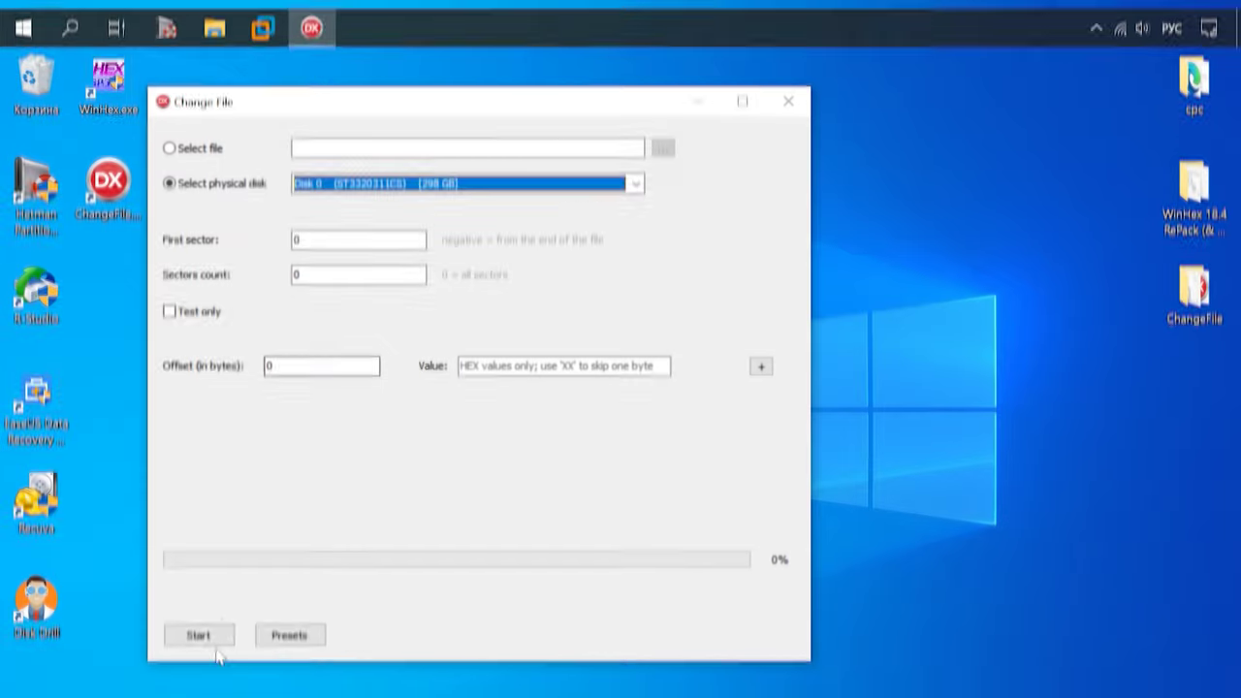
Step: In Change File, load the APFS Volumes preset for physical Disk 0
{"action": "left_click", "coordinate": [289, 588]}
{"action": "mouse_move", "coordinate": [352, 612]}
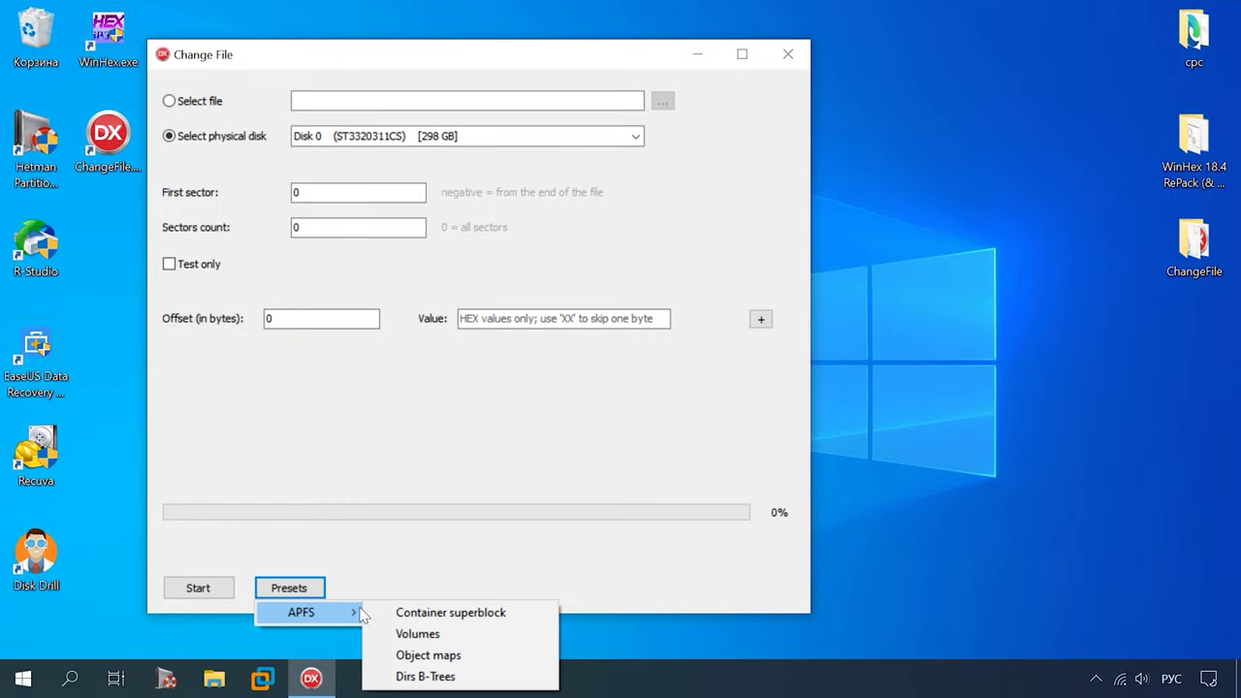
{"action": "left_click", "coordinate": [420, 635]}
Step: Copy the first sector 623189272 from Local Disk 0's properties in Hetman Partition Recovery into Change File's first sector setting
{"action": "left_click", "coordinate": [166, 679]}
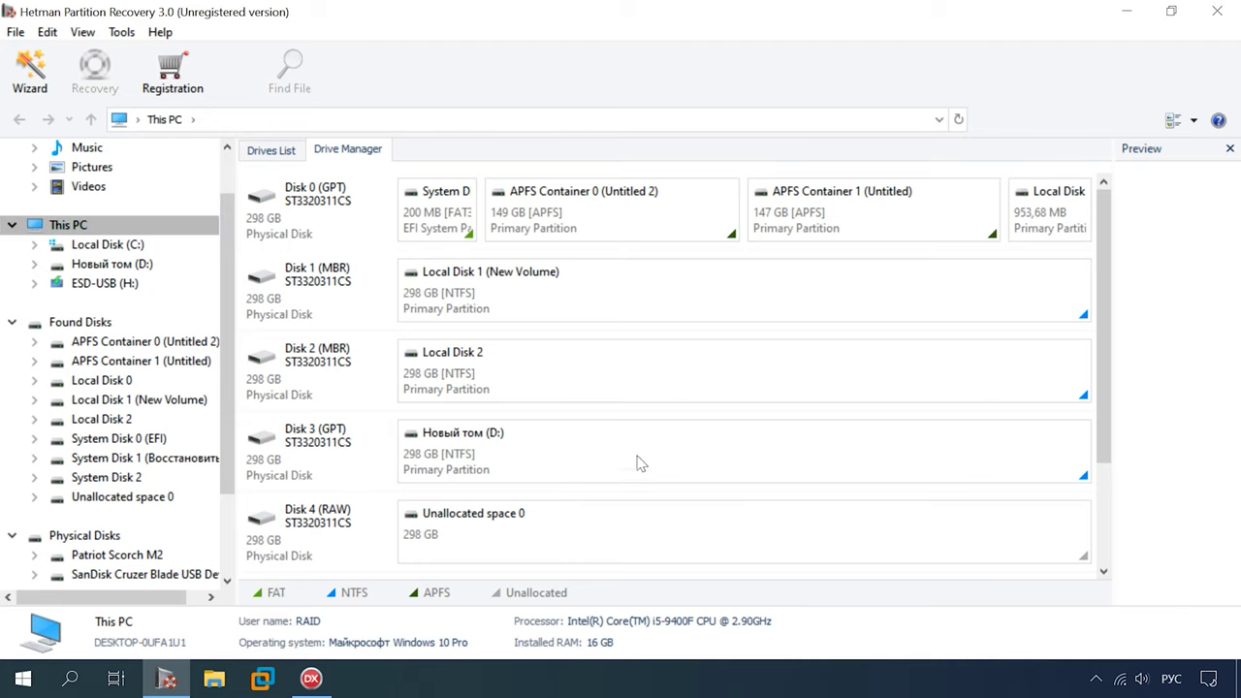
{"action": "left_click", "coordinate": [1050, 215]}
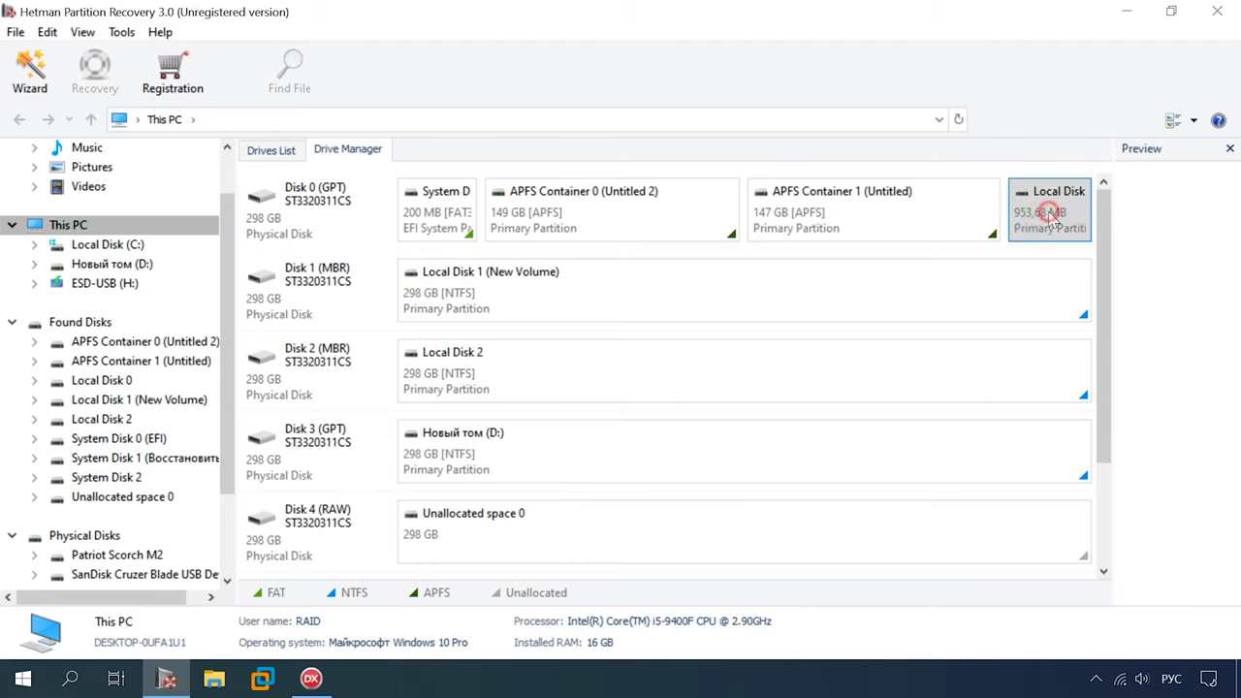
{"action": "right_click", "coordinate": [1050, 214]}
{"action": "left_click", "coordinate": [1016, 377]}
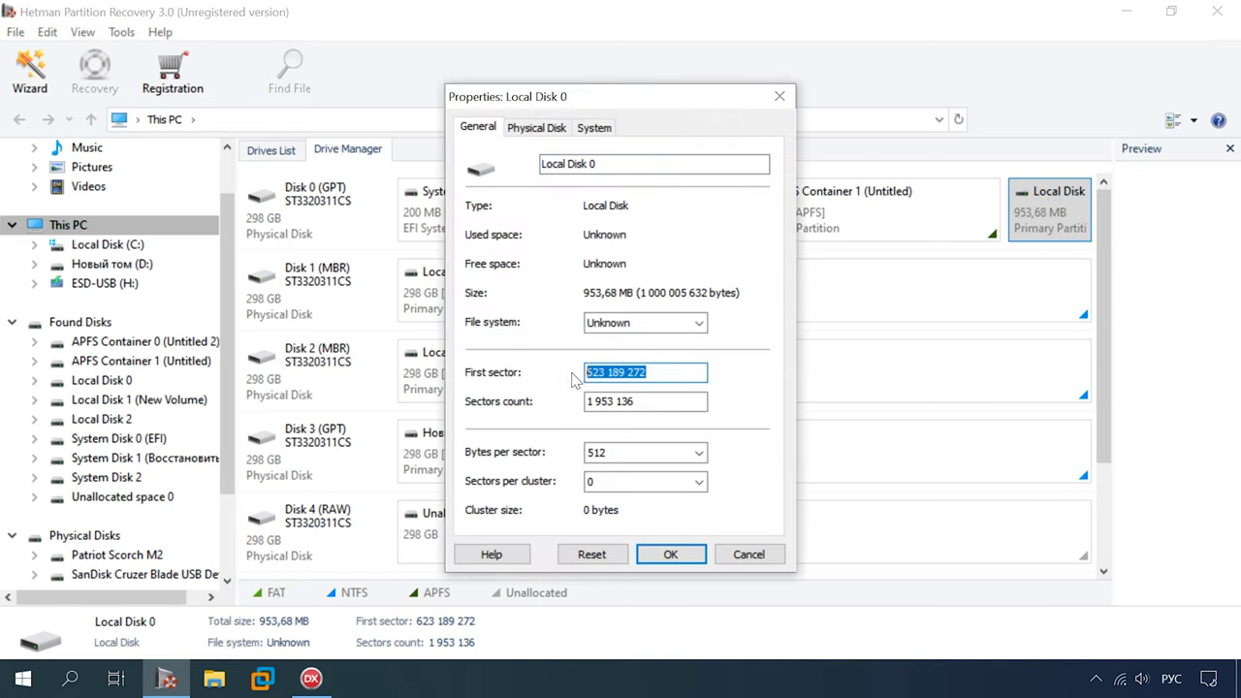
{"action": "left_click", "coordinate": [325, 684]}
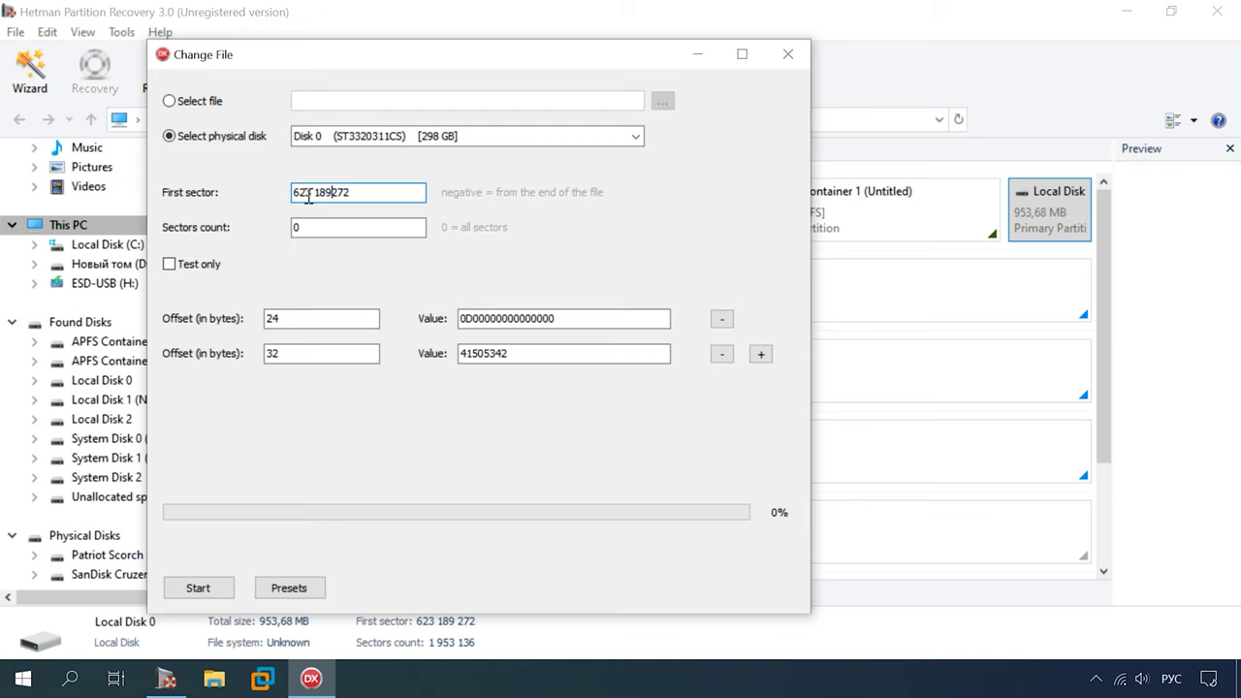
Step: Copy the sectors count 1953136 from Local Disk 0's properties into Change File and run the replacement
{"action": "key", "text": "alt+Tab"}
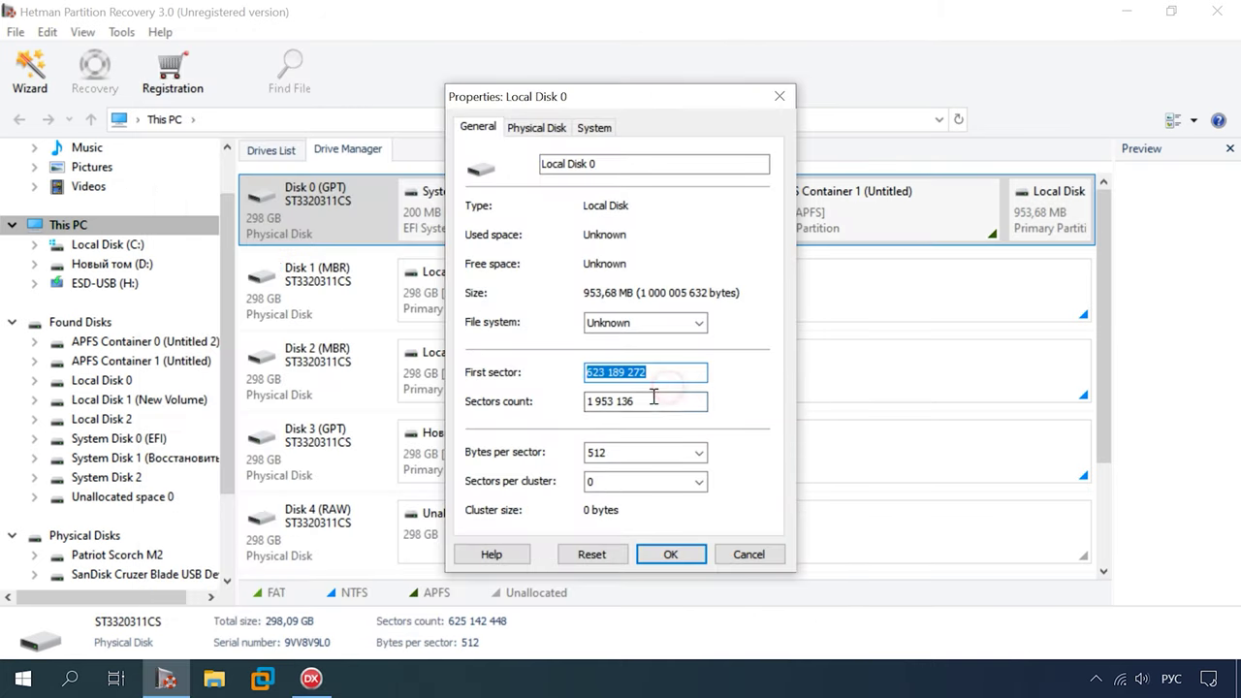
{"action": "key", "text": "Tab"}
{"action": "left_click", "coordinate": [312, 679]}
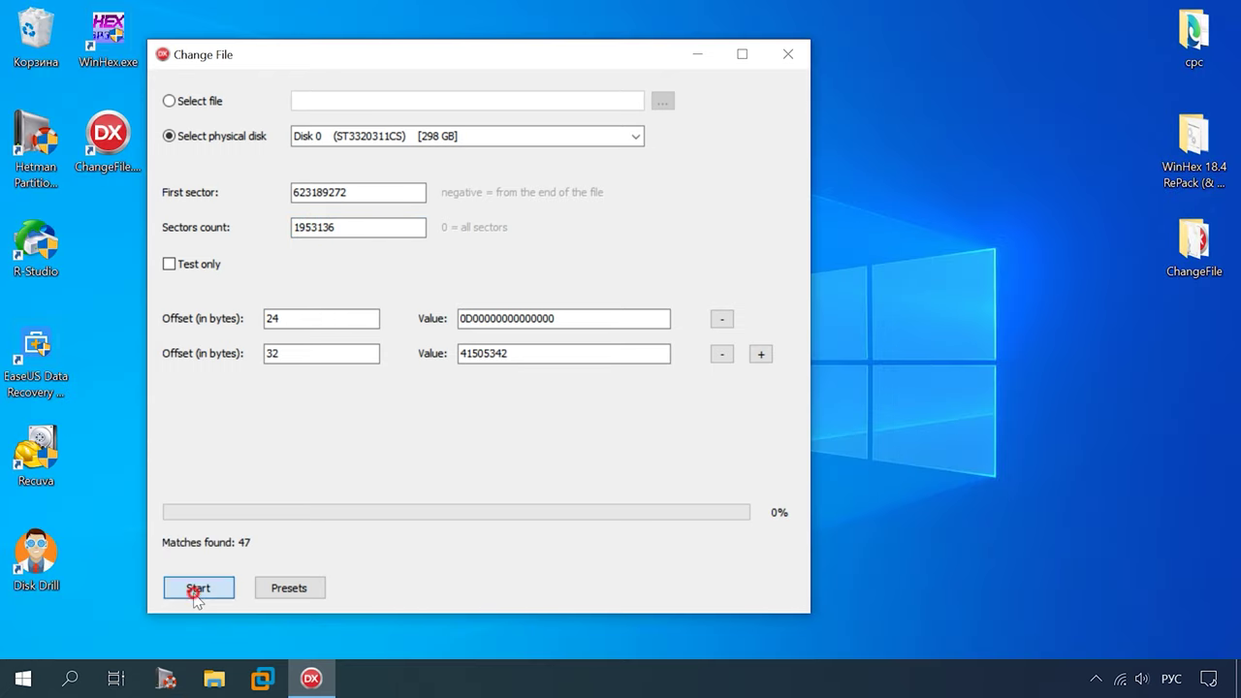
{"action": "left_click", "coordinate": [199, 587]}
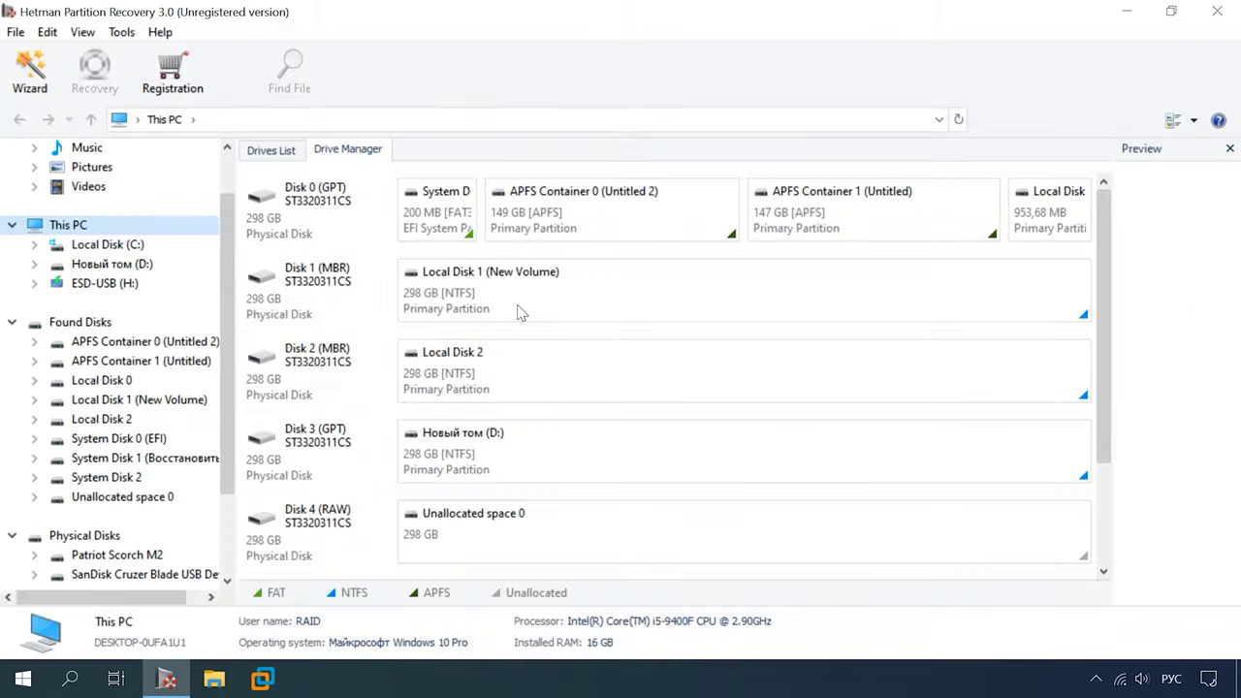
Step: In Hetman Partition Recovery, scan the 953,68 MB Local Disk 0 with full analysis for APFS plus content-aware analysis, and finish the wizard
{"action": "left_click", "coordinate": [1030, 221]}
{"action": "right_click", "coordinate": [1030, 221]}
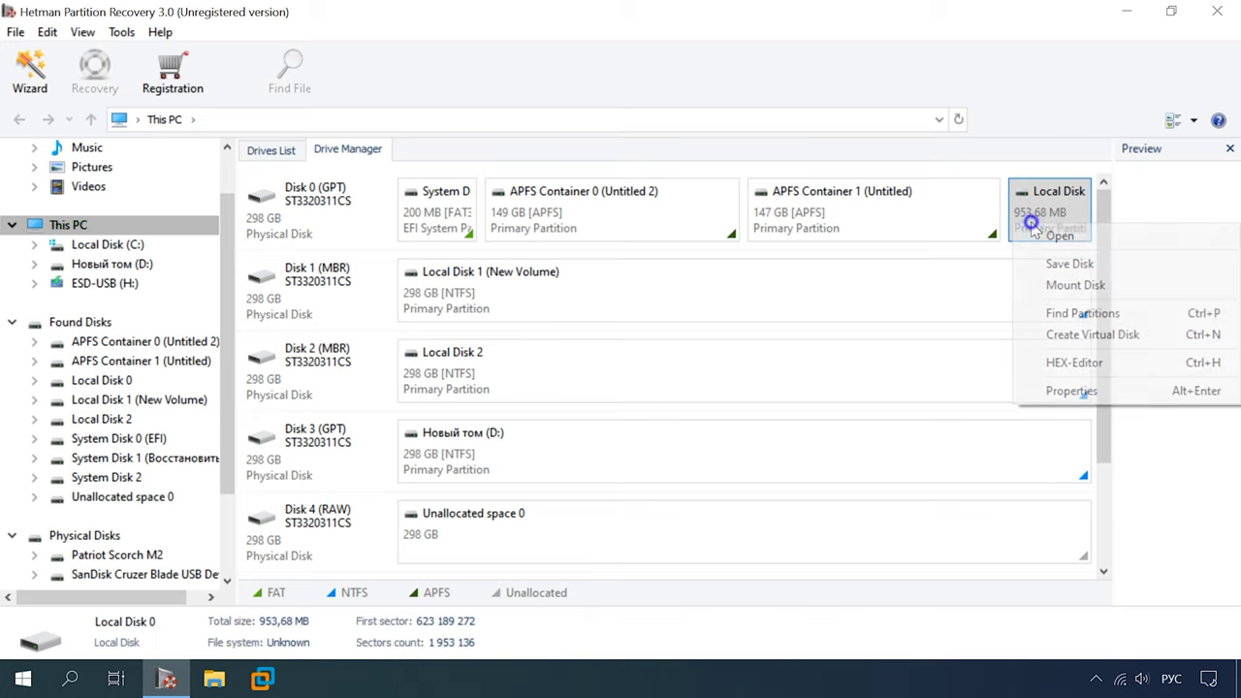
{"action": "left_click", "coordinate": [1061, 236]}
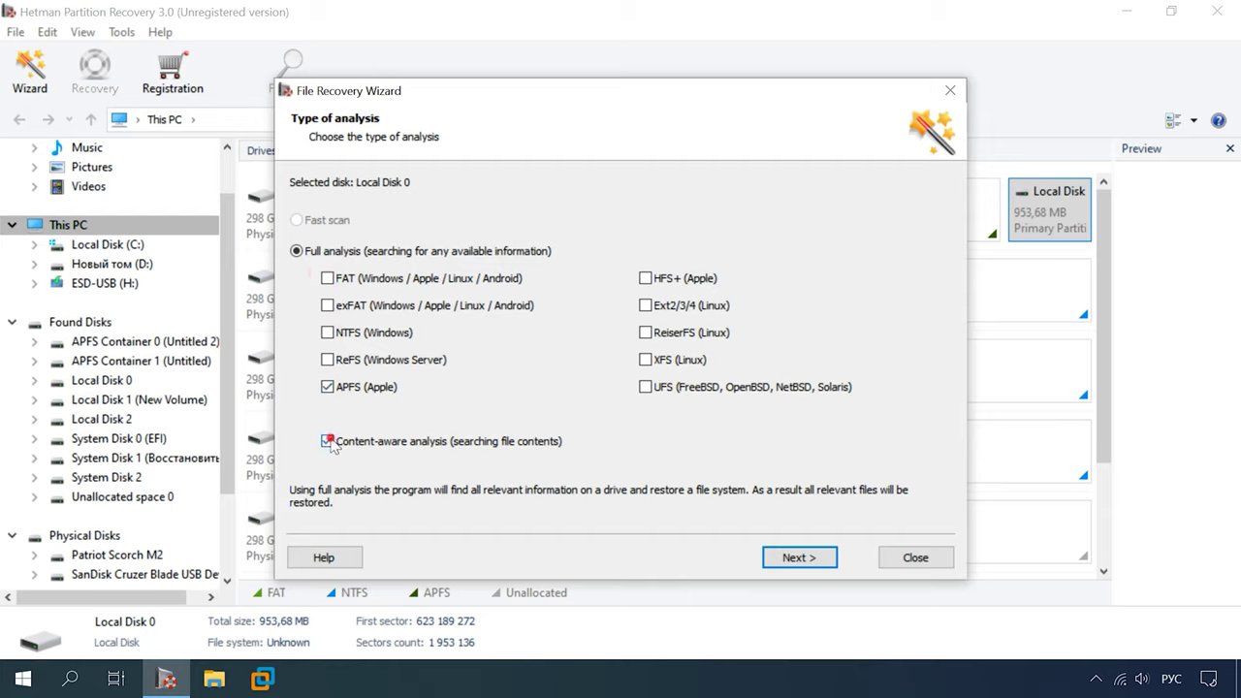
{"action": "left_click", "coordinate": [804, 560]}
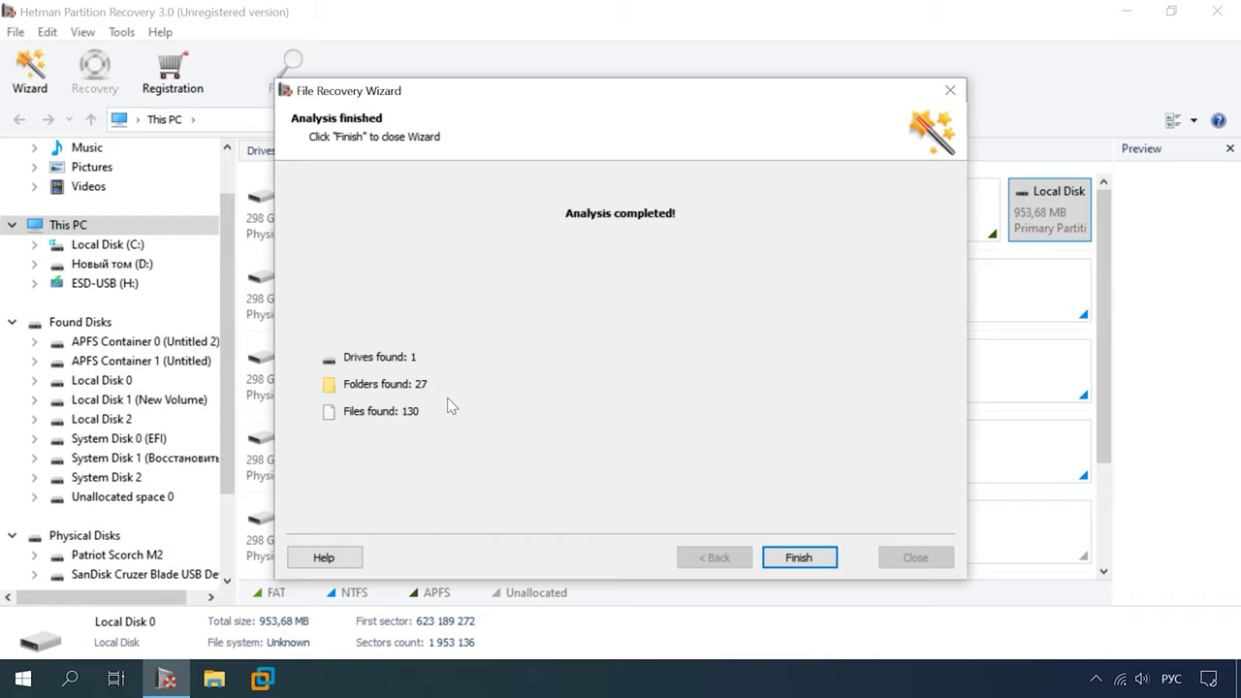
{"action": "left_click", "coordinate": [798, 558]}
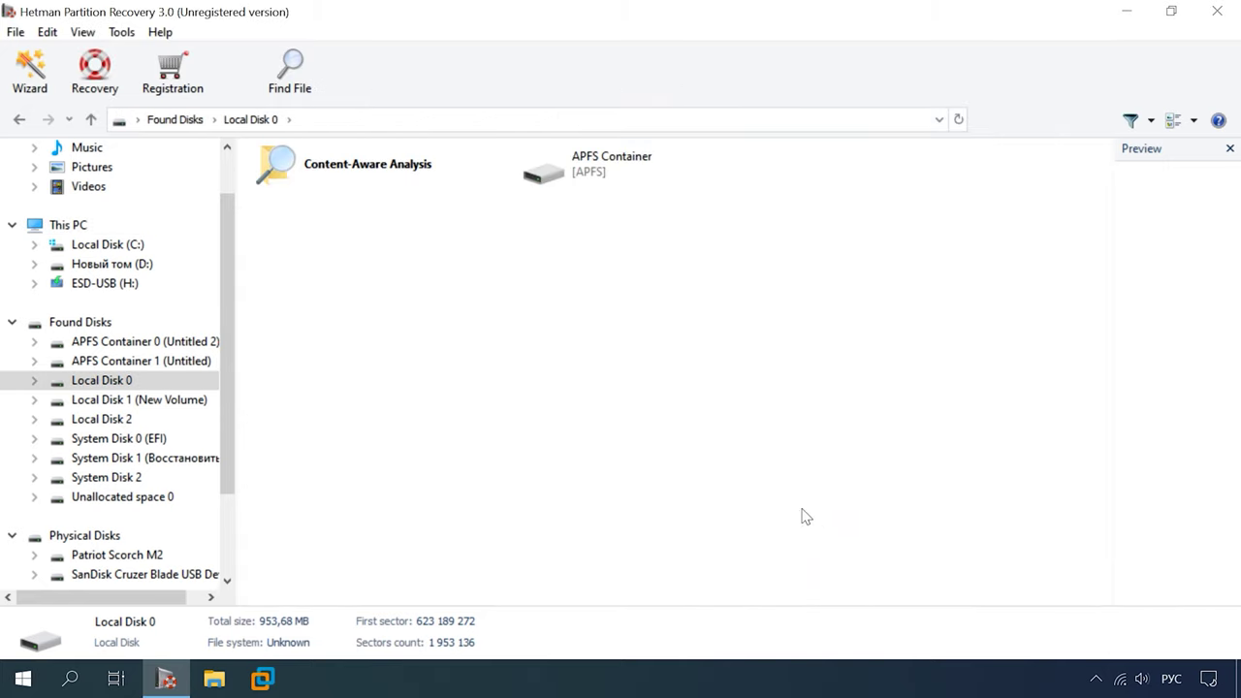
Step: Open Disk 0 inside the found APFS Container, look through its files, and preview Carousel - 44.mp4
{"action": "double_click", "coordinate": [618, 177]}
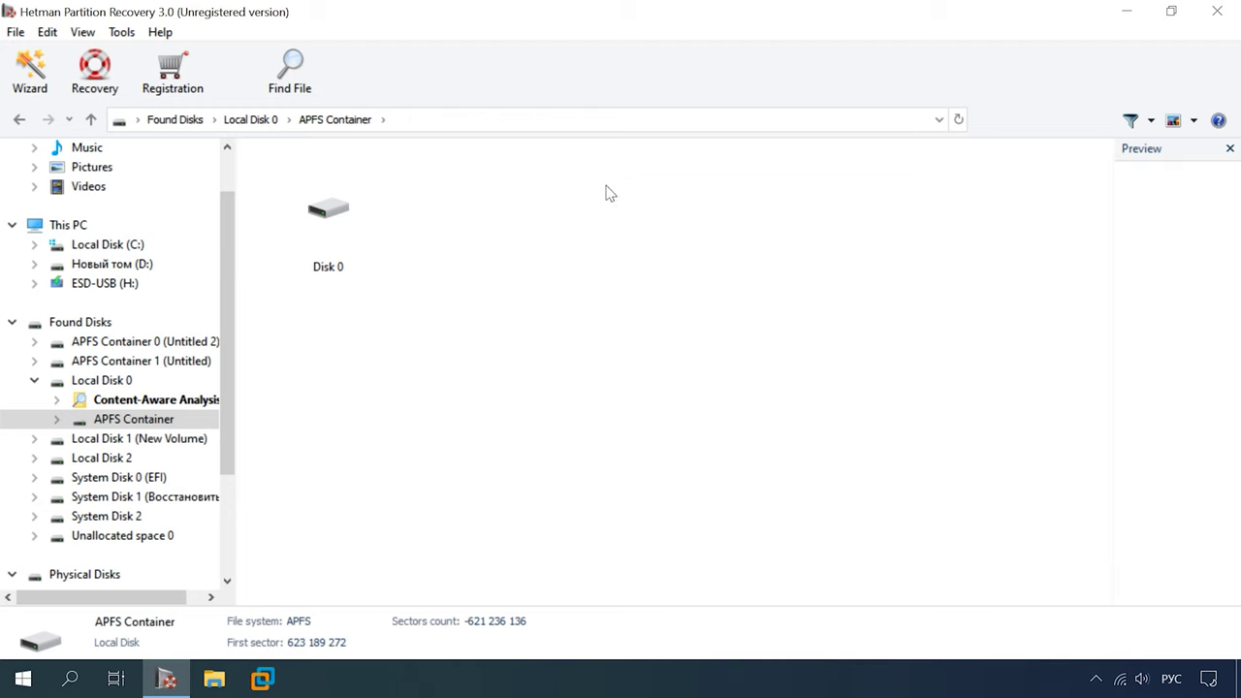
{"action": "double_click", "coordinate": [355, 242]}
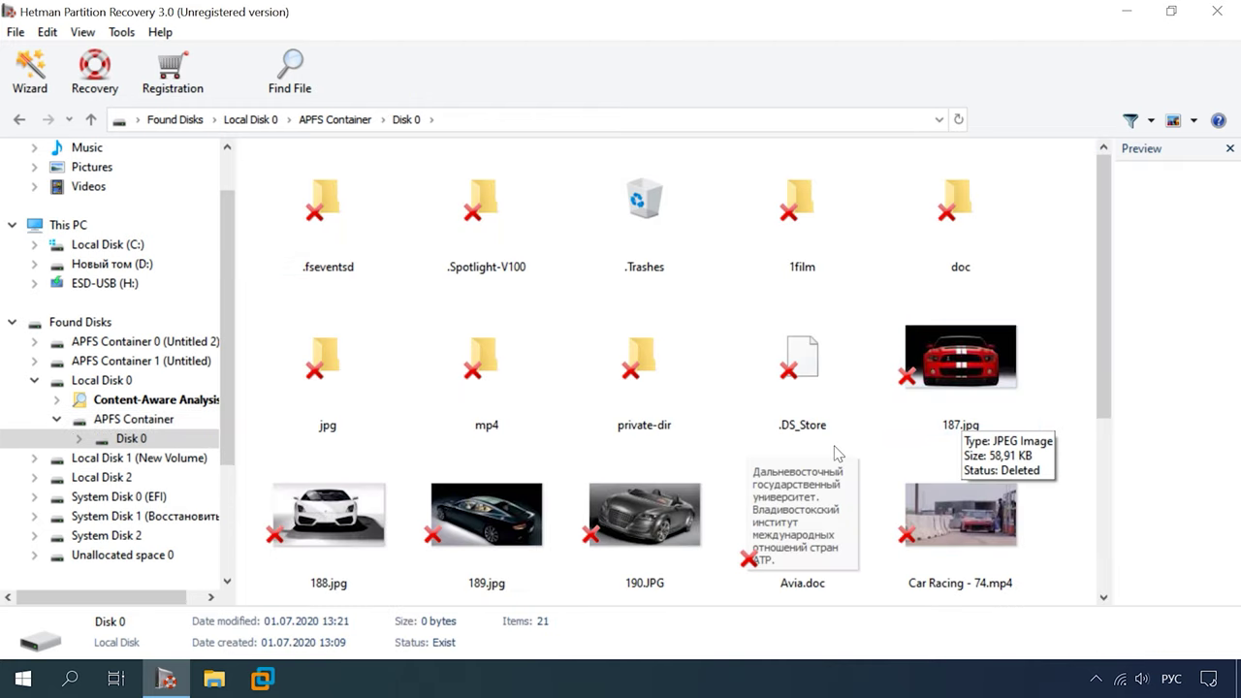
{"action": "scroll", "coordinate": [824, 461], "scroll_direction": "down", "scroll_amount": 2}
{"action": "scroll", "coordinate": [817, 545], "scroll_direction": "down", "scroll_amount": 1}
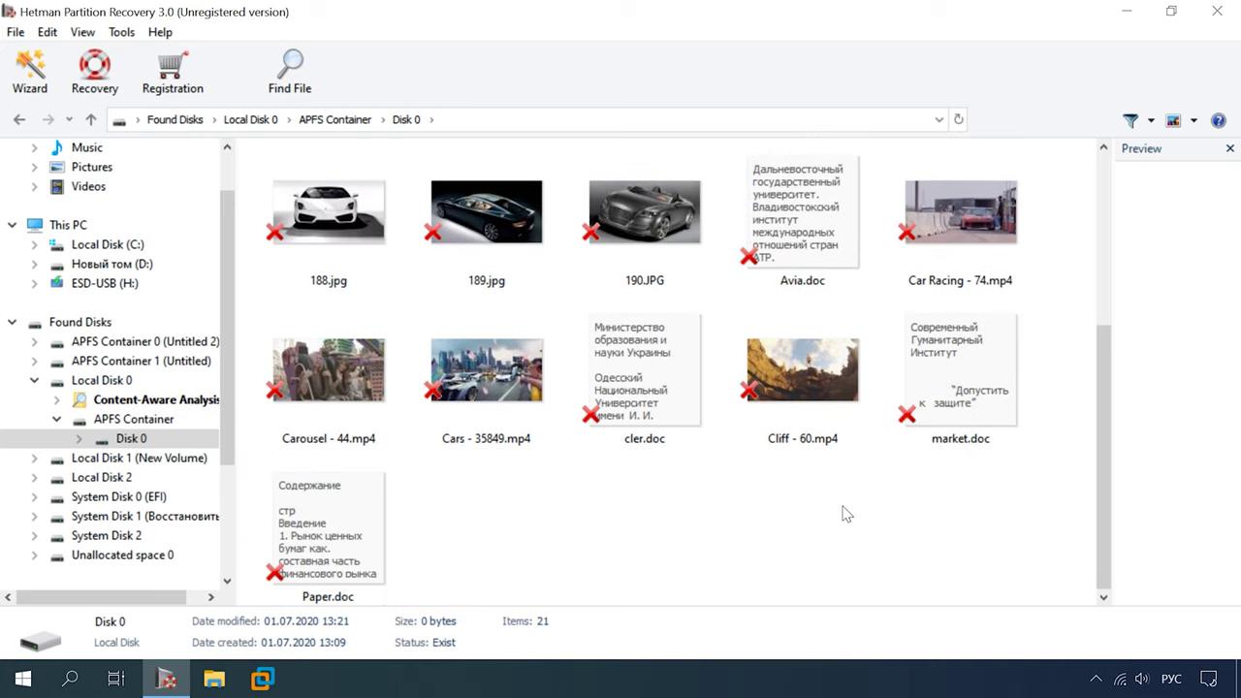
{"action": "scroll", "coordinate": [984, 524], "scroll_direction": "up", "scroll_amount": 5}
{"action": "scroll", "coordinate": [983, 524], "scroll_direction": "down", "scroll_amount": 4}
{"action": "left_click", "coordinate": [367, 446]}
{"action": "scroll", "coordinate": [367, 446], "scroll_direction": "up", "scroll_amount": 2}
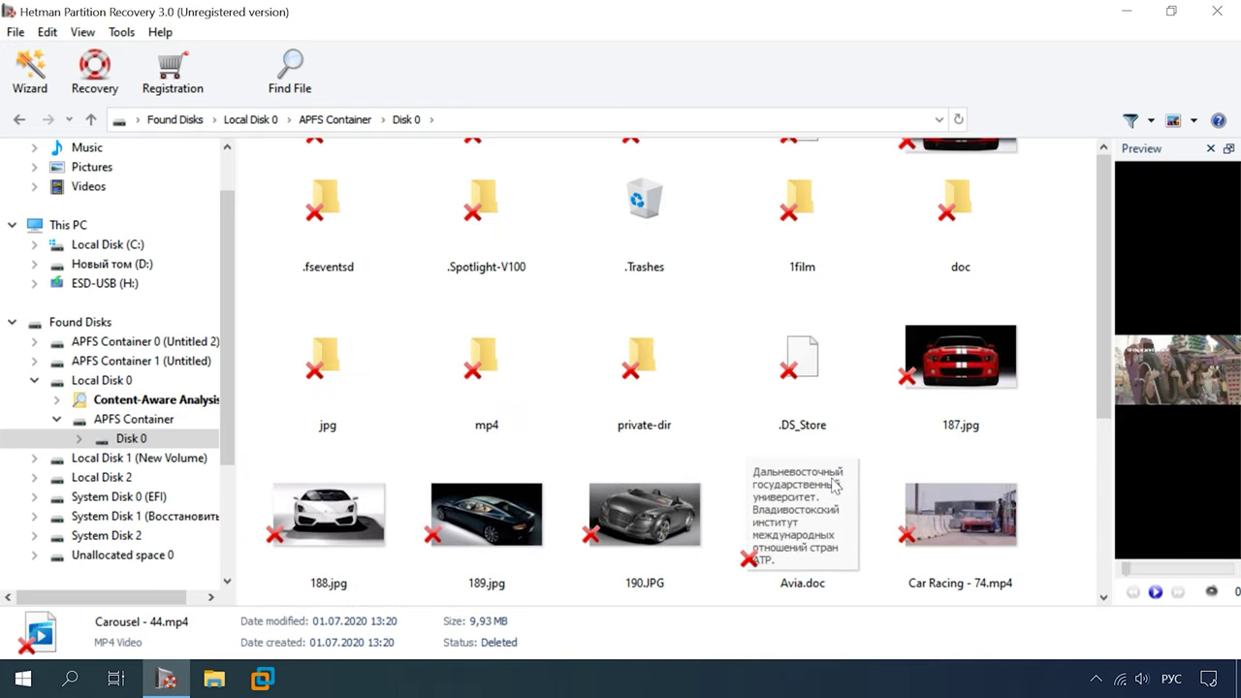
Step: Examine the contents of the 1film, doc, jpg and mp4 folders on Disk 0, returning to the parent folder each time
{"action": "double_click", "coordinate": [787, 225]}
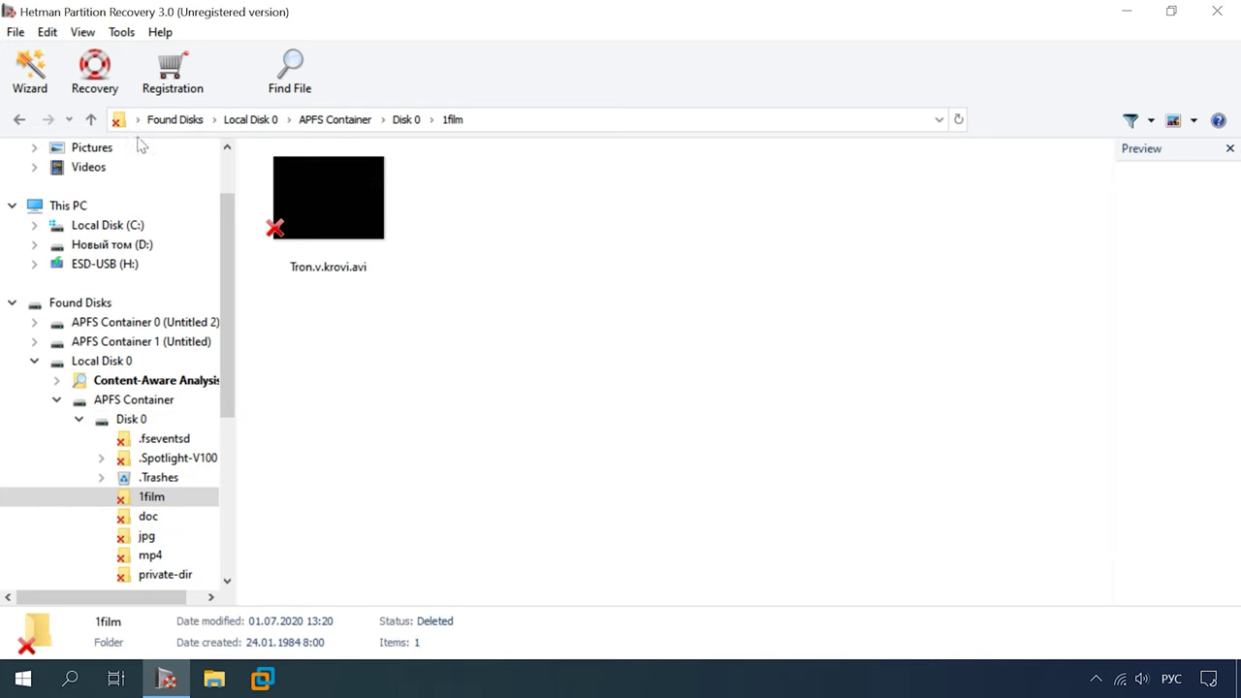
{"action": "left_click", "coordinate": [90, 119]}
{"action": "double_click", "coordinate": [956, 199]}
{"action": "left_click", "coordinate": [90, 119]}
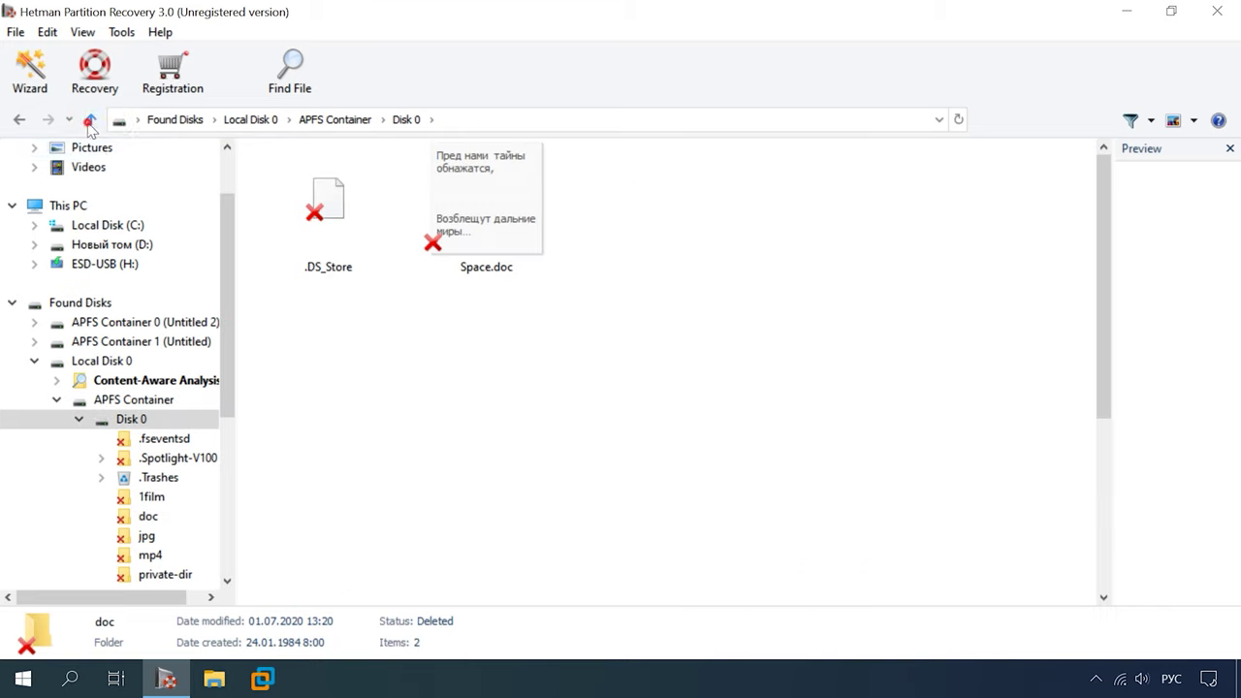
{"action": "double_click", "coordinate": [332, 402]}
{"action": "left_click", "coordinate": [91, 119]}
{"action": "double_click", "coordinate": [529, 363]}
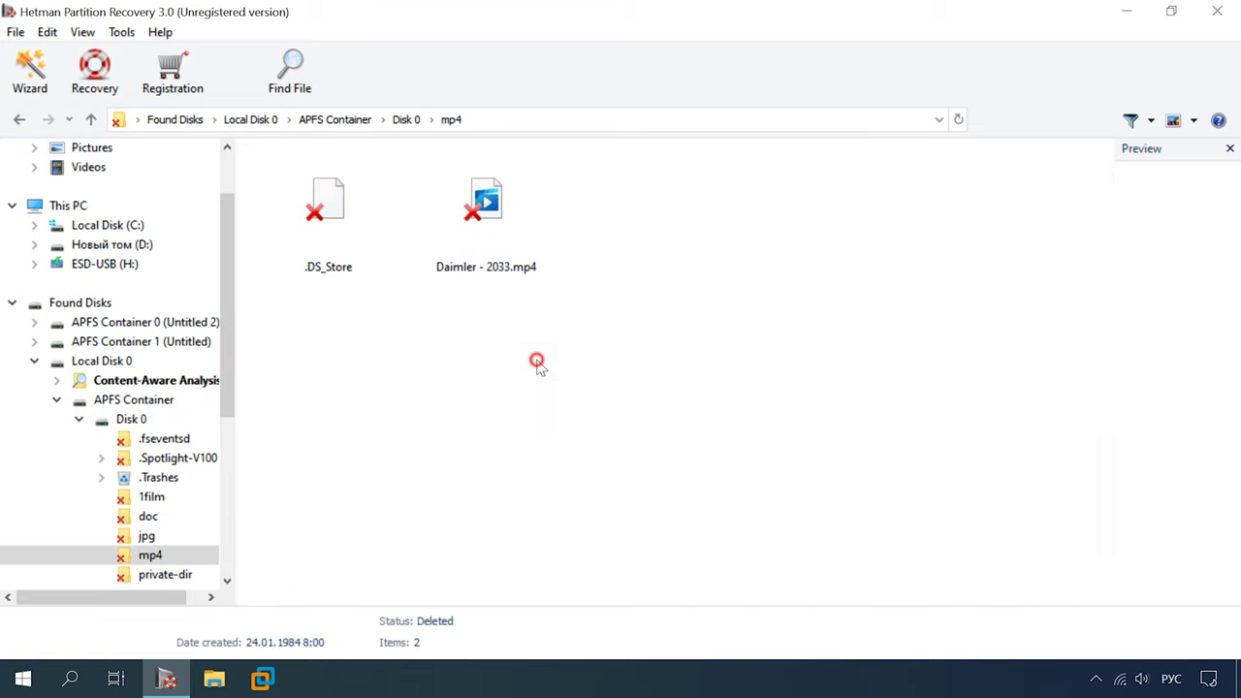
{"action": "left_click", "coordinate": [90, 119]}
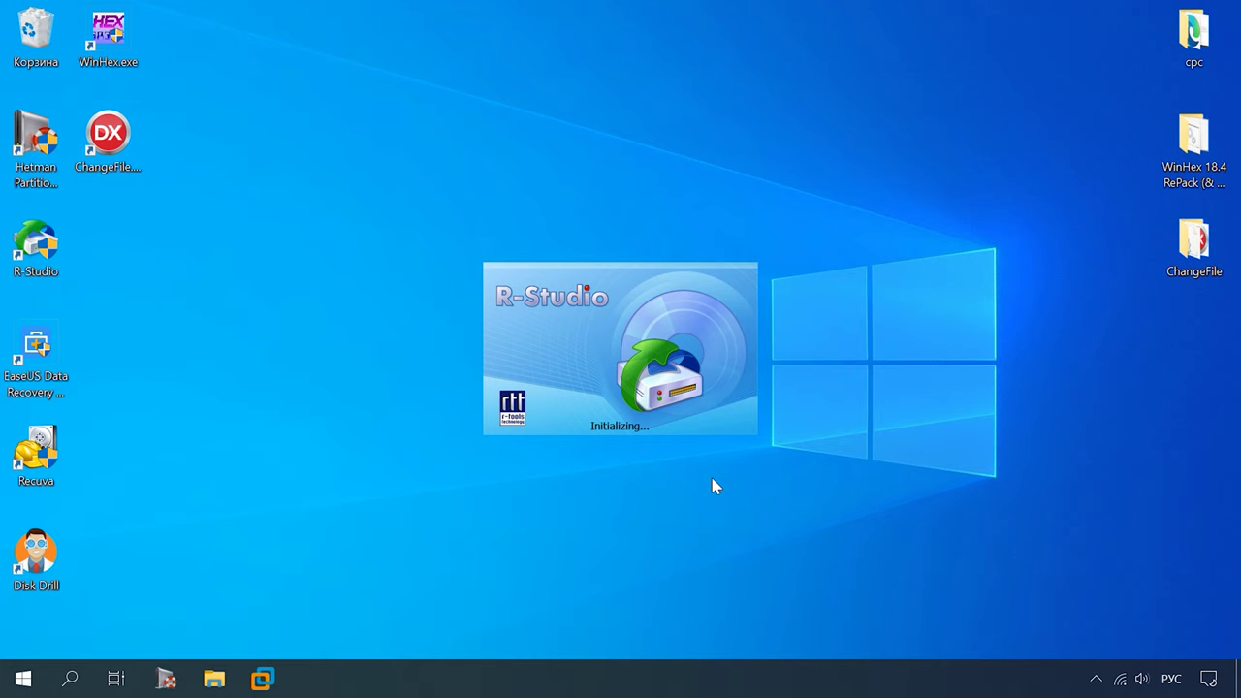
Step: In R-Studio, scan the 953.68 MB APFS Container with the extra search for known file types turned off
{"action": "left_click", "coordinate": [124, 303]}
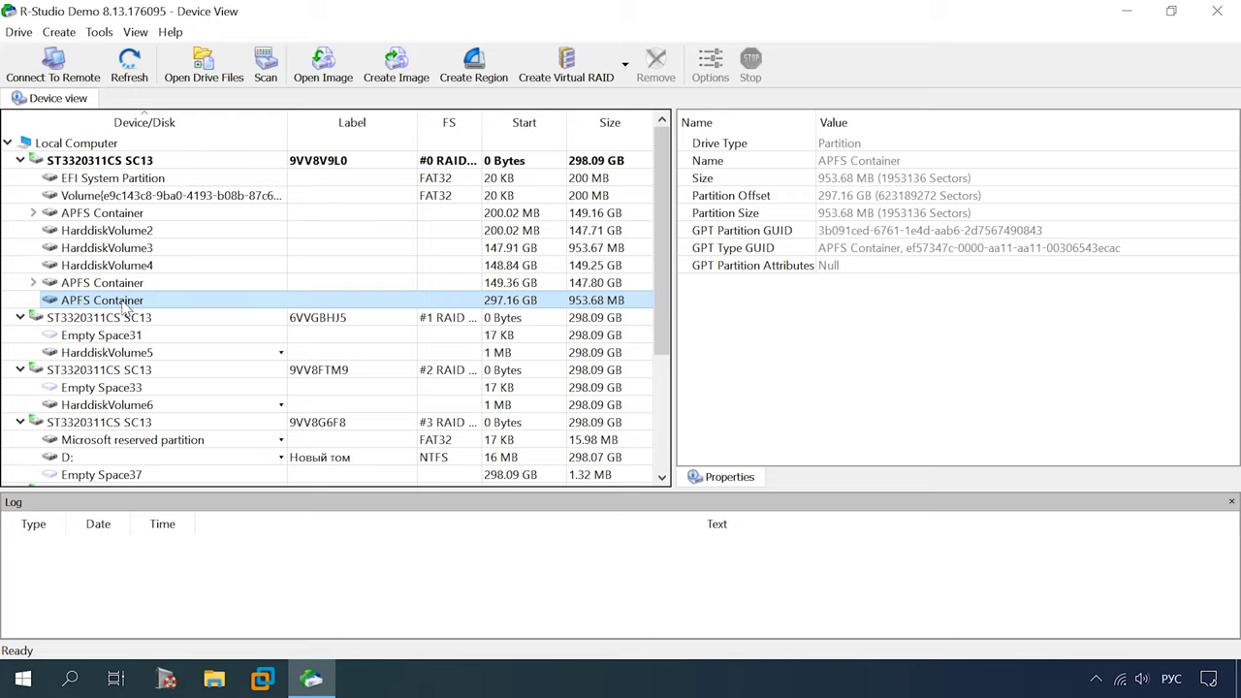
{"action": "right_click", "coordinate": [124, 302]}
{"action": "left_click", "coordinate": [191, 81]}
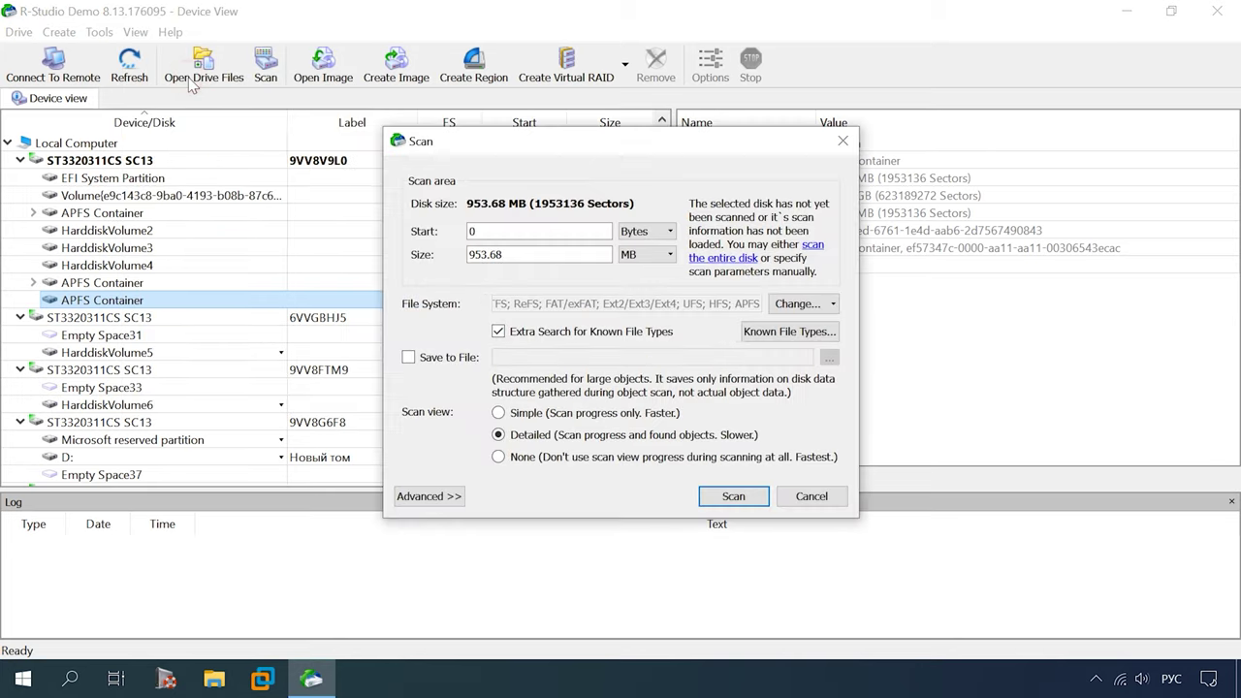
{"action": "left_click", "coordinate": [500, 331]}
{"action": "left_click", "coordinate": [646, 363]}
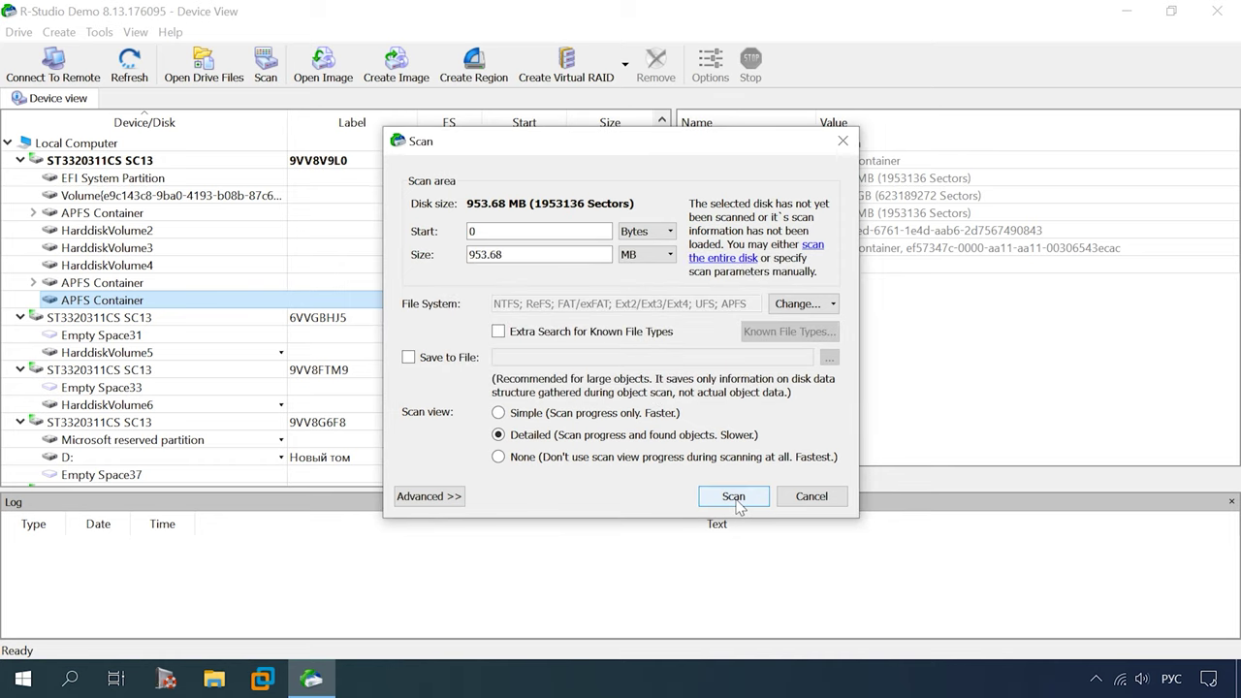
{"action": "left_click", "coordinate": [733, 496]}
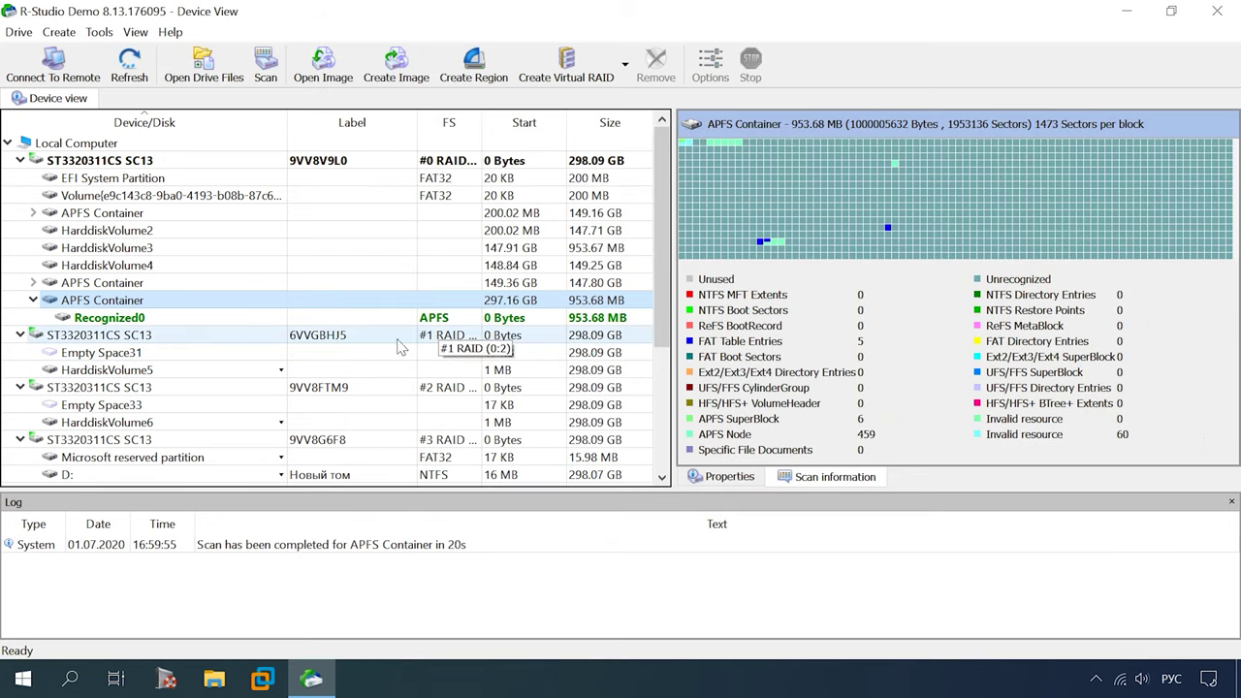
Step: Open the drive files of the Recognized0 volume under the APFS Container and show them as small icons
{"action": "left_click", "coordinate": [126, 320]}
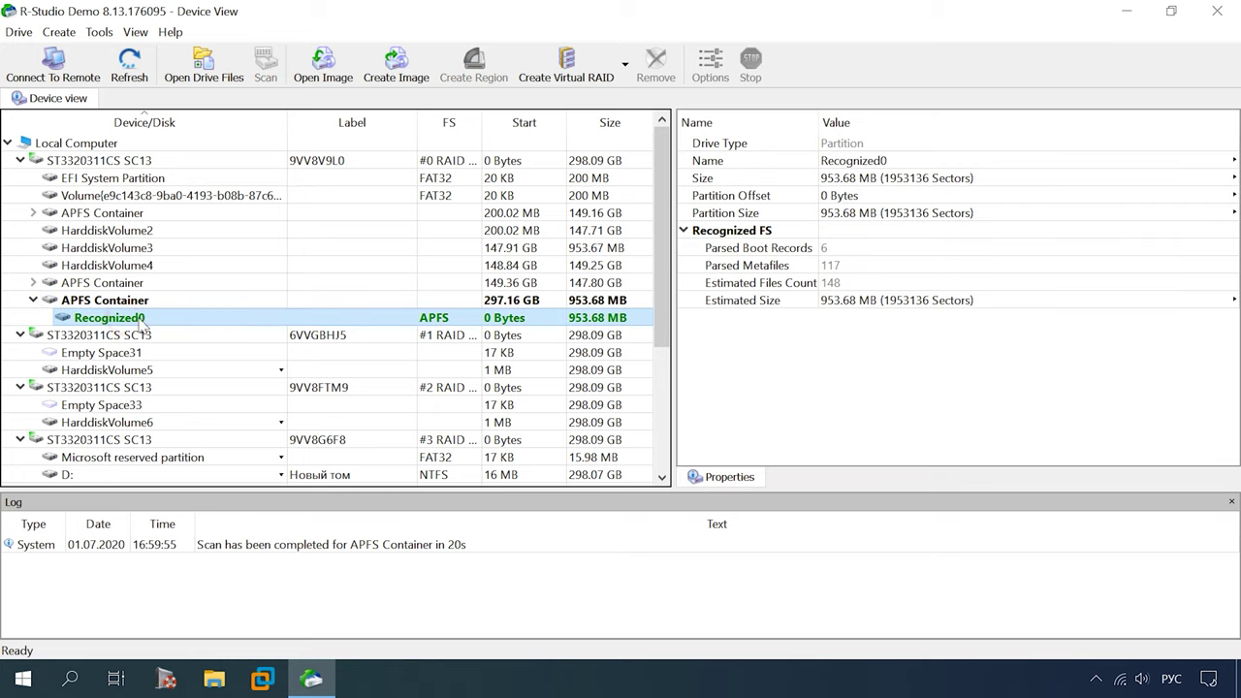
{"action": "right_click", "coordinate": [110, 320]}
{"action": "left_click", "coordinate": [180, 15]}
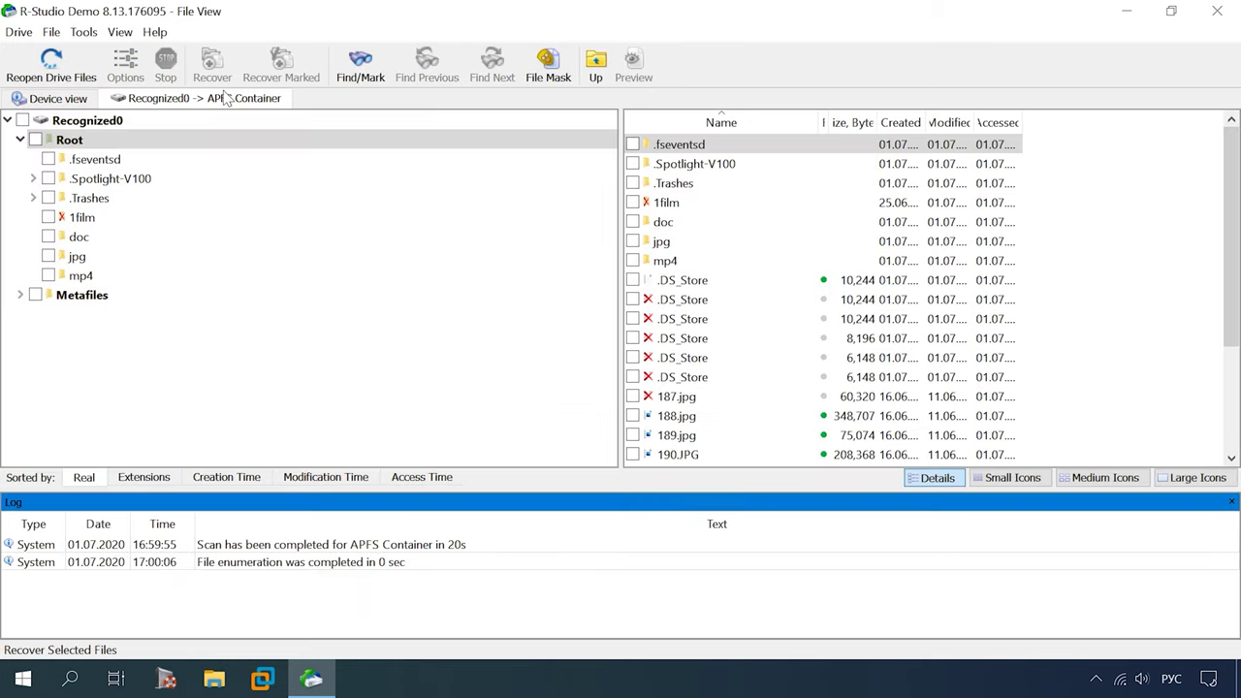
{"action": "left_click", "coordinate": [1016, 481]}
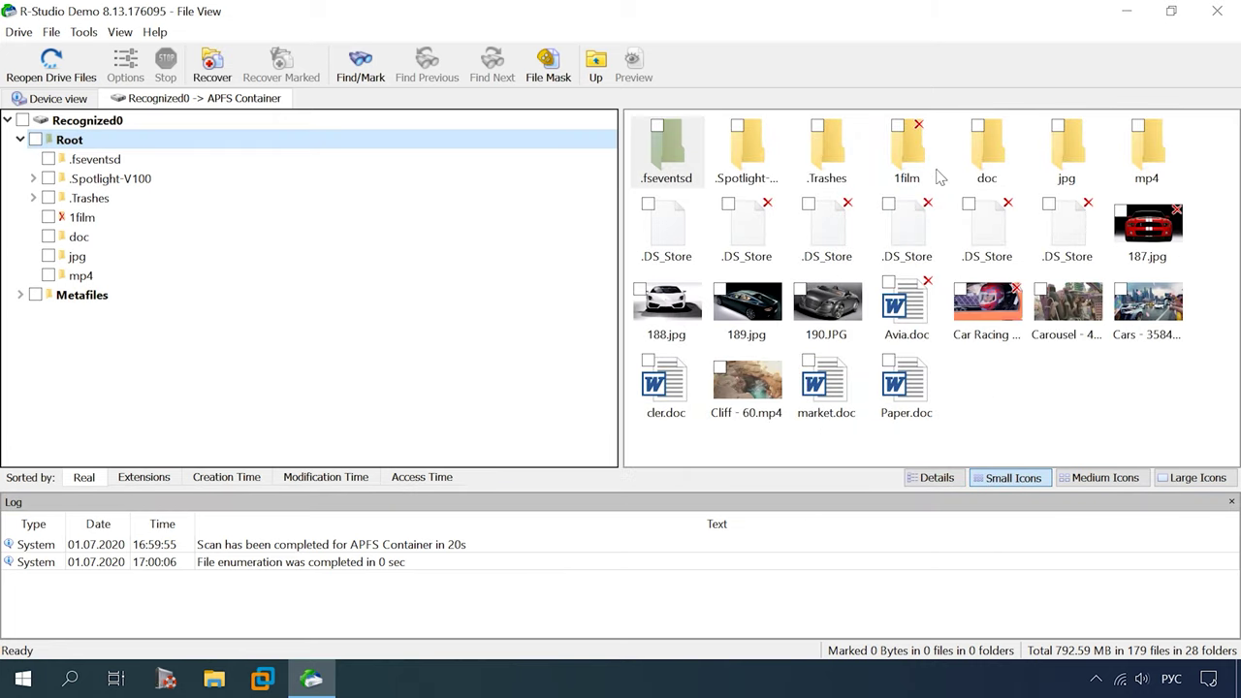
Step: Check the contents of the doc, jpg and mp4 folders, then return to Root
{"action": "left_click", "coordinate": [79, 238]}
{"action": "left_click", "coordinate": [79, 258]}
{"action": "left_click", "coordinate": [83, 279]}
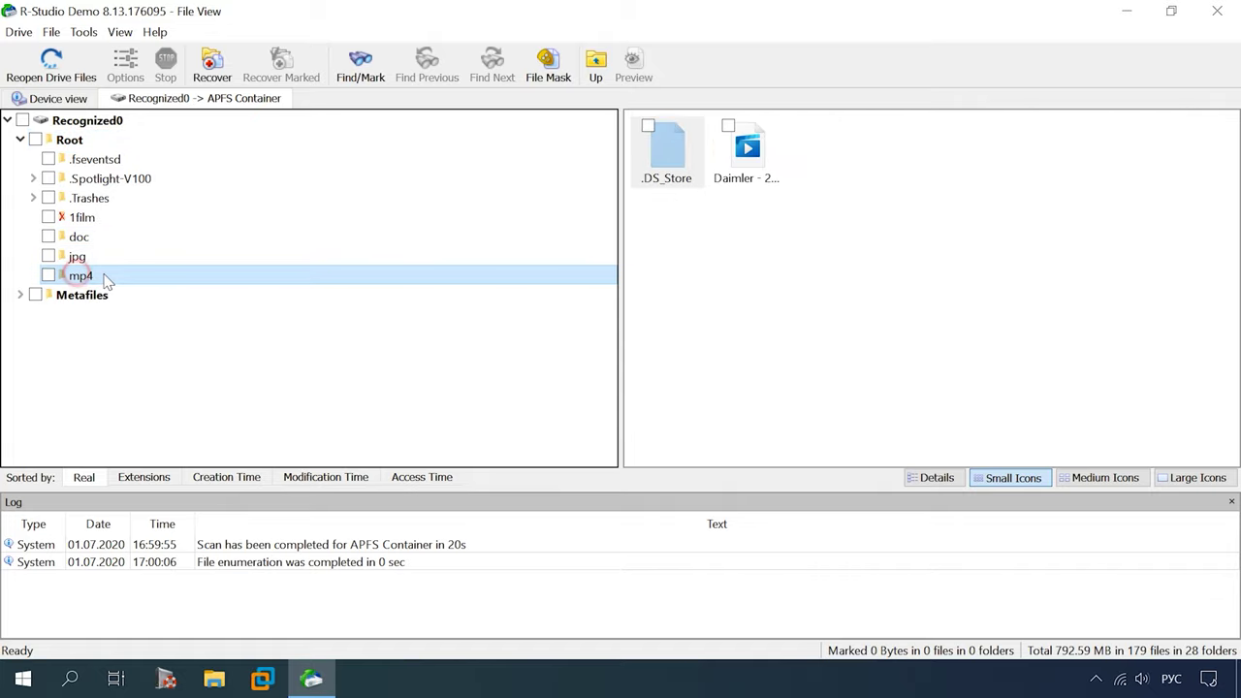
{"action": "left_click", "coordinate": [60, 143]}
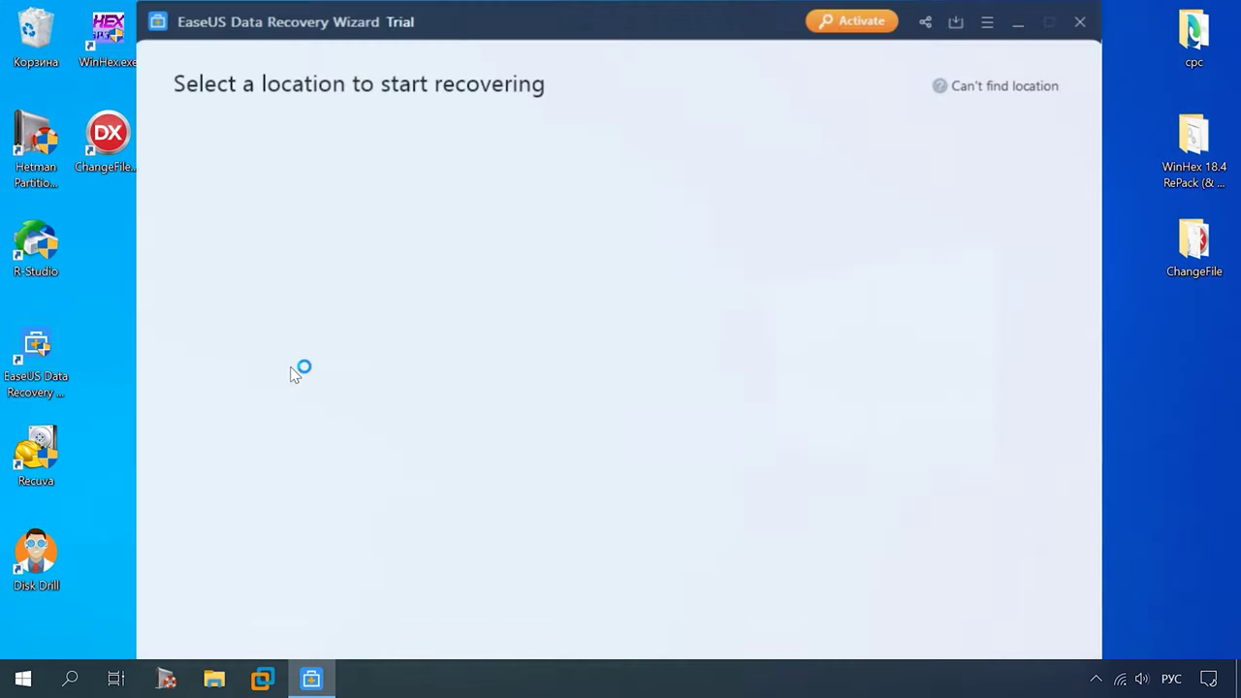
Step: In EaseUS Data Recovery Wizard, scan the 953.68 MB Local Disk and maximize the scan window
{"action": "mouse_move", "coordinate": [503, 415]}
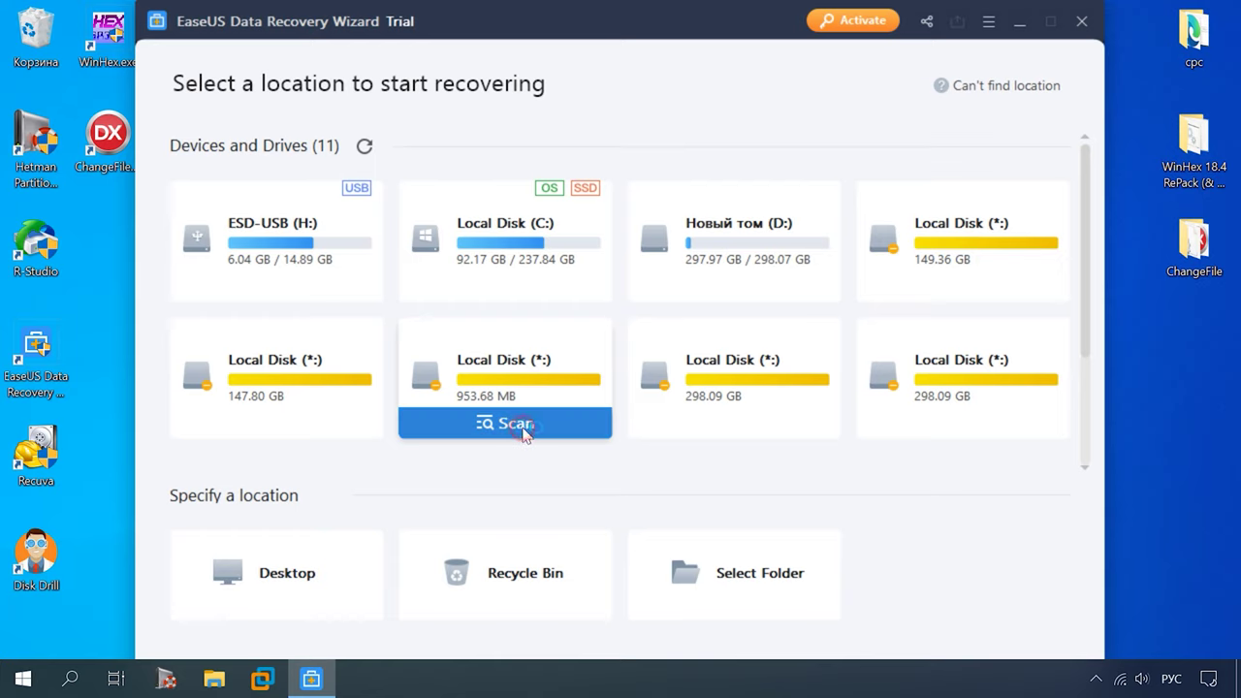
{"action": "left_click", "coordinate": [522, 432]}
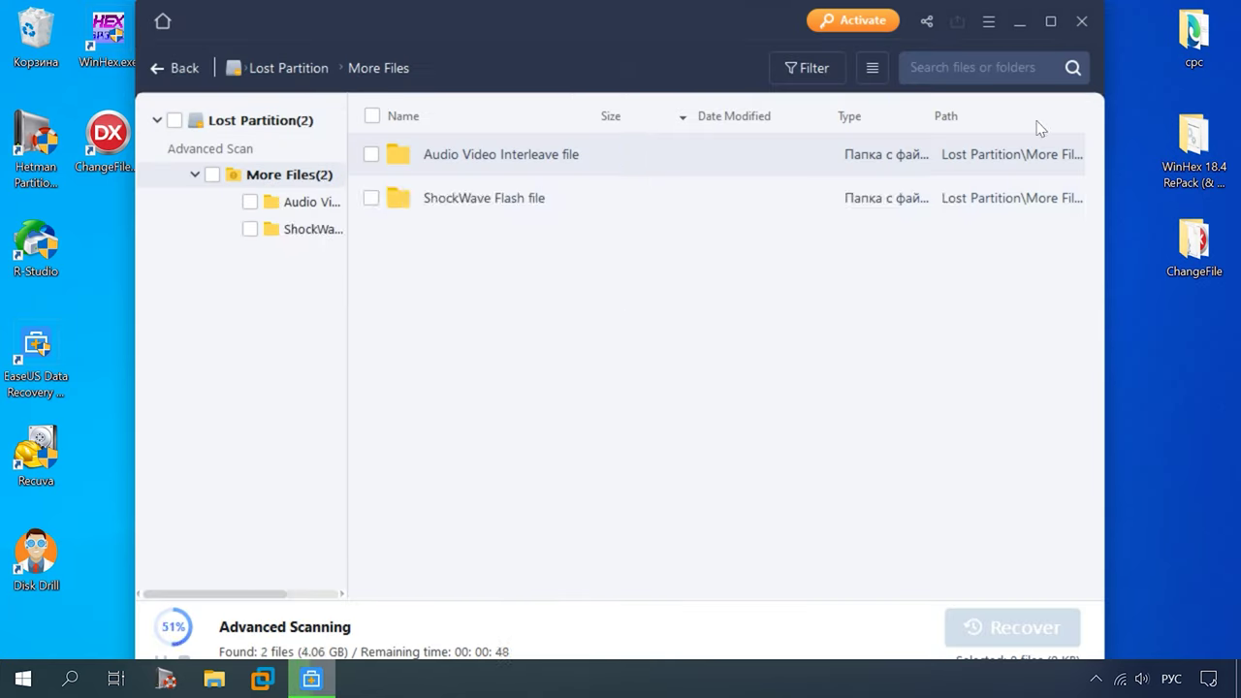
{"action": "left_click", "coordinate": [1050, 20]}
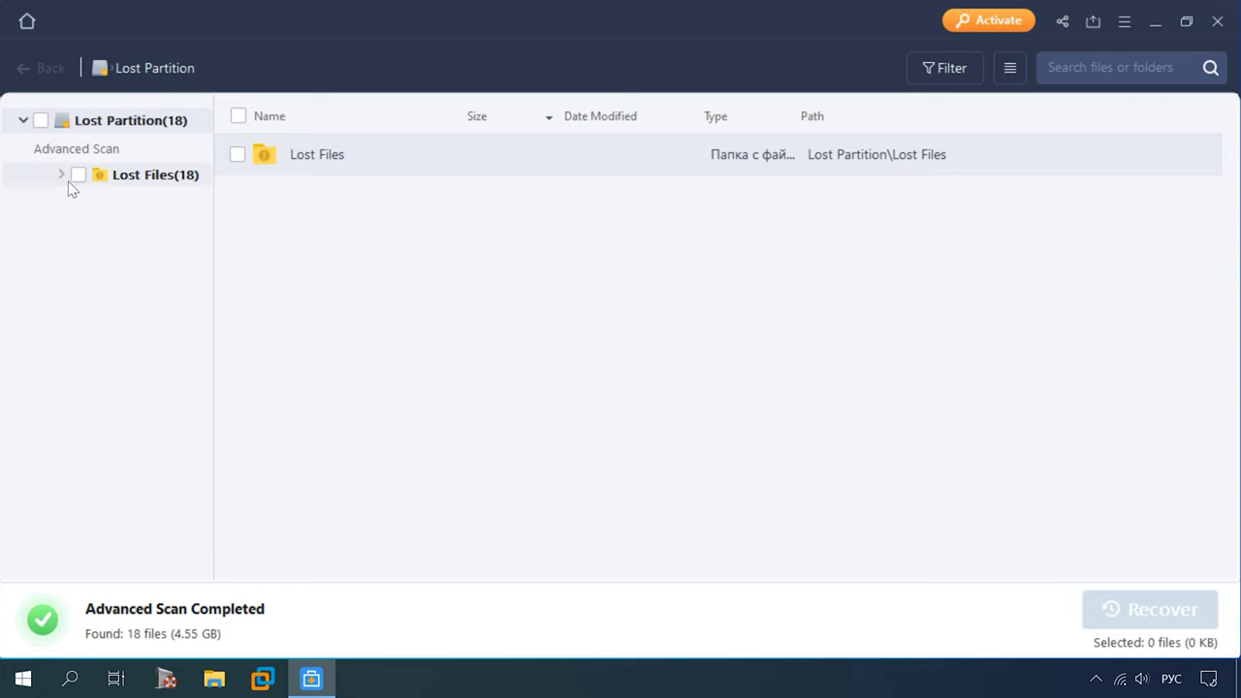
Step: Expand Lost Files with its Tags and RAW branches, widen the folder tree, and view the first Word subfolder
{"action": "left_click", "coordinate": [68, 181]}
{"action": "left_click", "coordinate": [99, 205]}
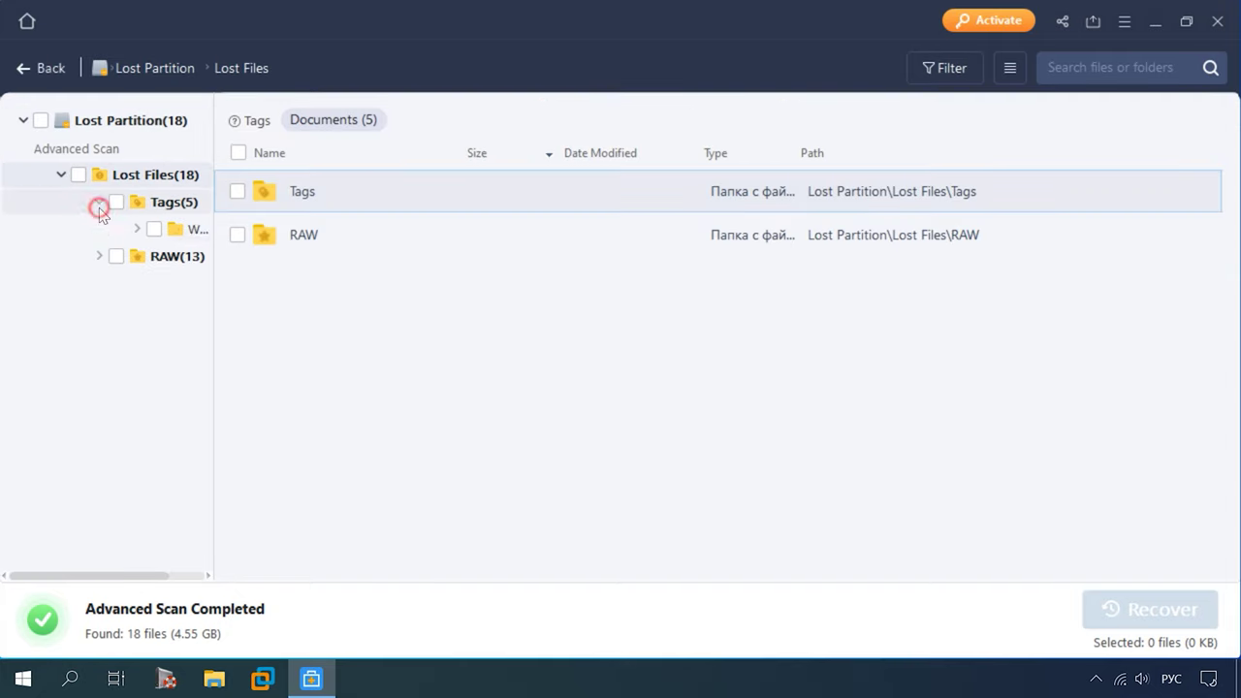
{"action": "left_click_drag", "start_coordinate": [213, 288], "coordinate": [351, 288]}
{"action": "left_click", "coordinate": [210, 257]}
{"action": "left_click", "coordinate": [99, 392]}
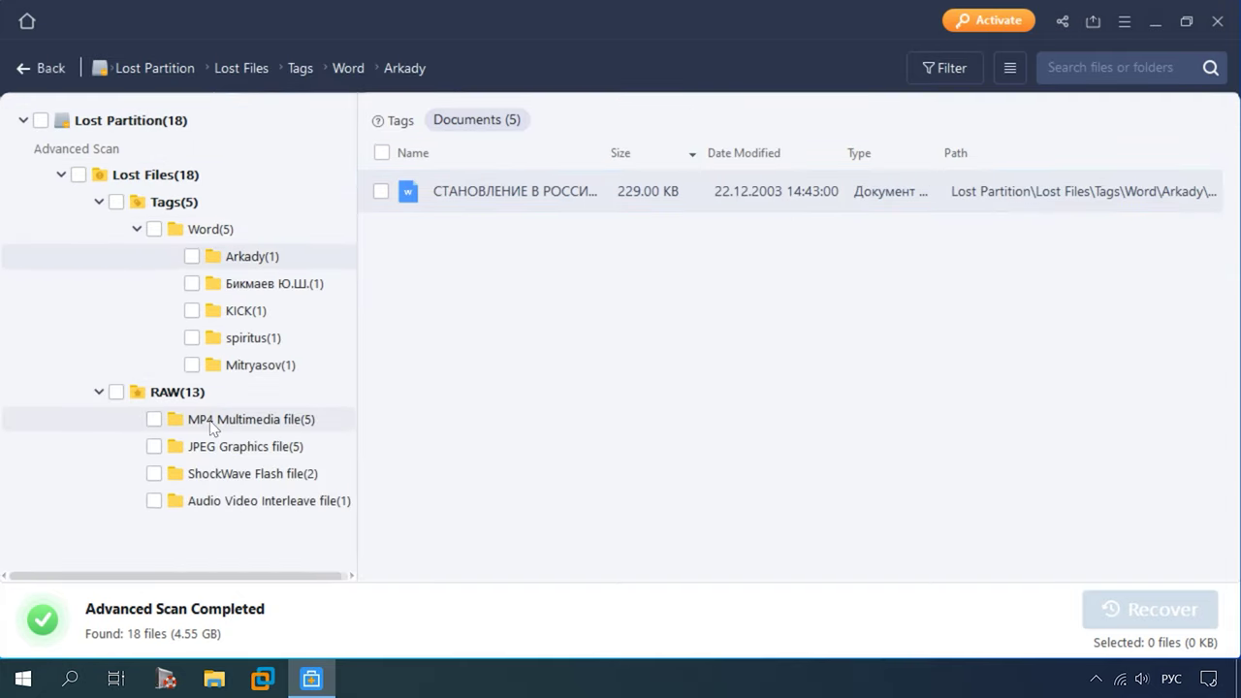
Step: Preview FILE4.MP4 from the MP4 Multimedia file folder and FILE3.JPG from the JPEG Graphics file folder
{"action": "left_click", "coordinate": [213, 424]}
{"action": "double_click", "coordinate": [495, 199]}
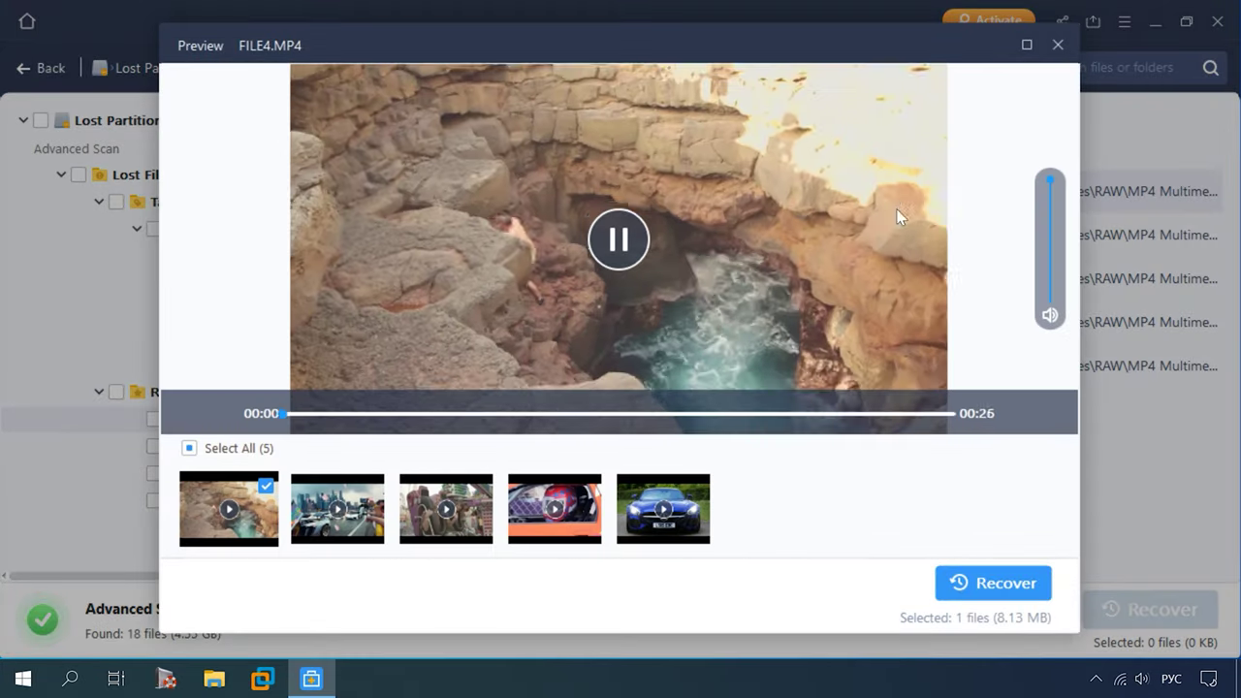
{"action": "left_click", "coordinate": [1058, 45]}
{"action": "left_click", "coordinate": [254, 452]}
{"action": "double_click", "coordinate": [475, 240]}
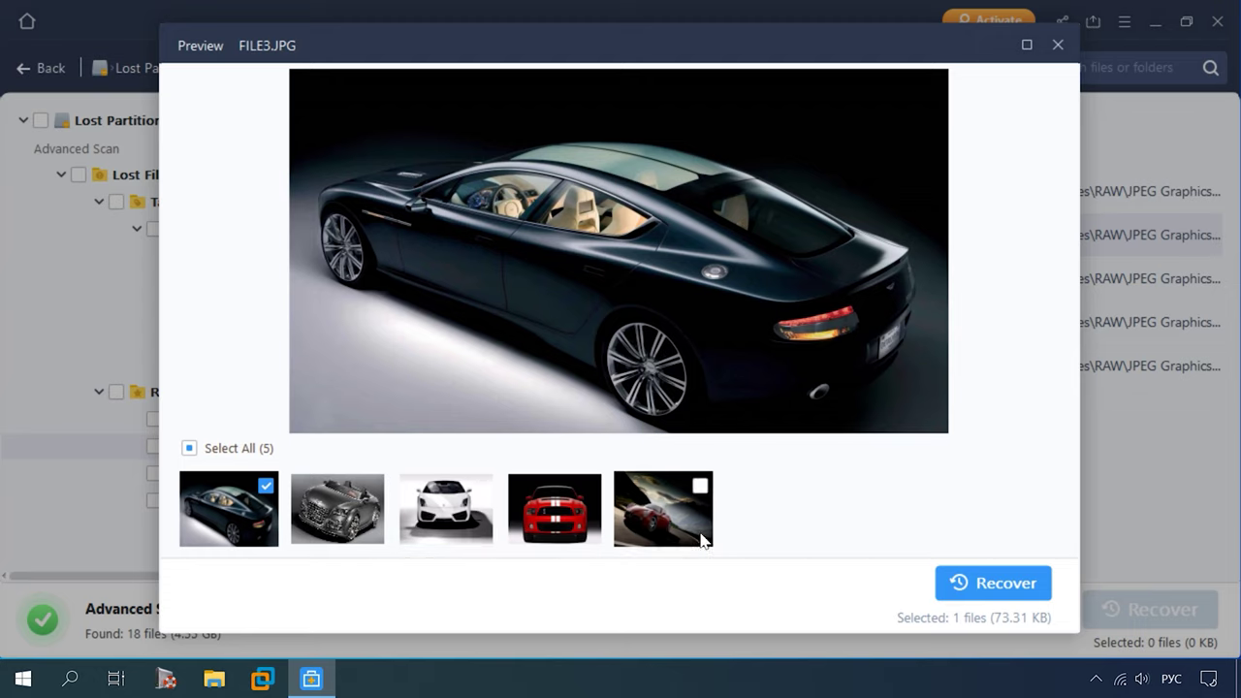
{"action": "left_click", "coordinate": [1057, 44]}
{"action": "left_click", "coordinate": [252, 473]}
{"action": "left_click", "coordinate": [256, 500]}
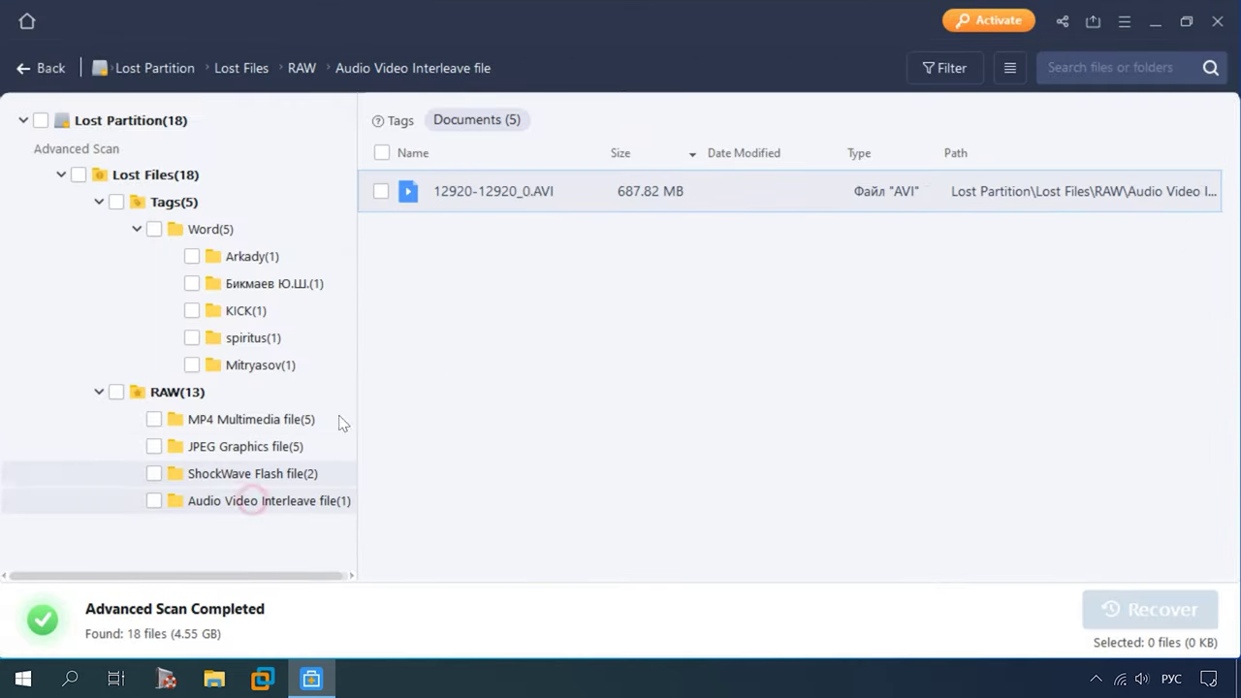
{"action": "double_click", "coordinate": [531, 190]}
{"action": "left_click", "coordinate": [1058, 44]}
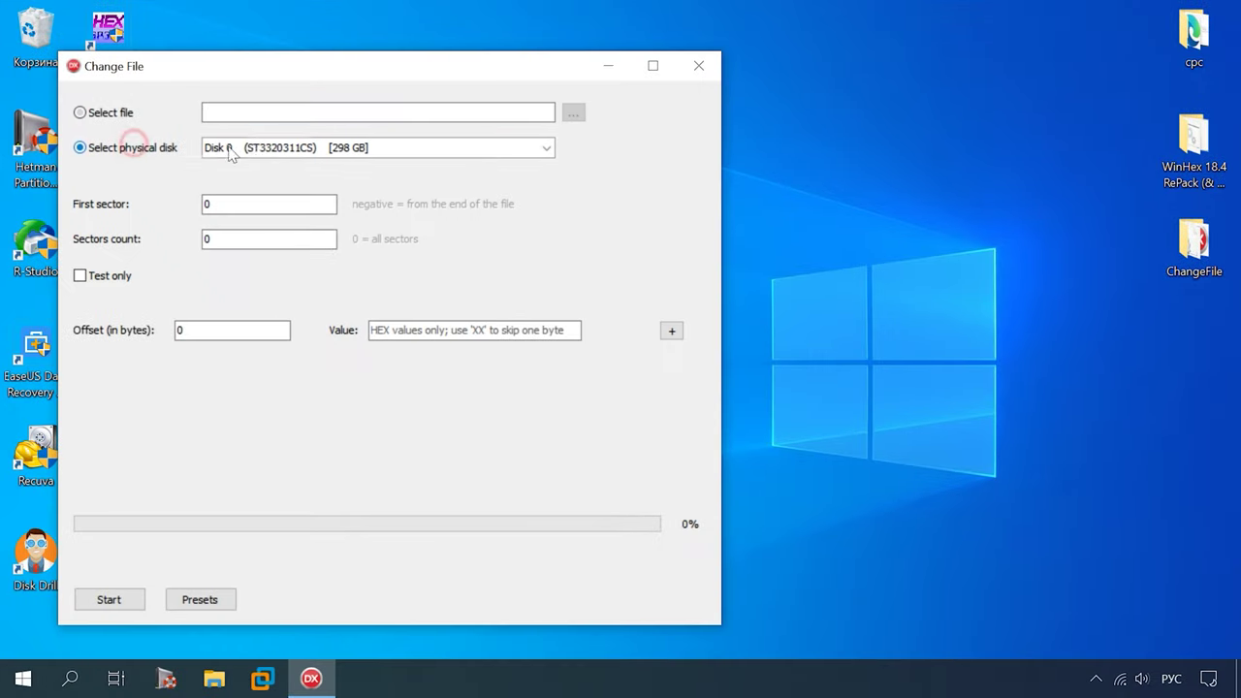
Step: In Change File, select physical Disk 0, load the preset with offset 24 and value 020000400B000000, and start the overwrite
{"action": "left_click", "coordinate": [233, 147]}
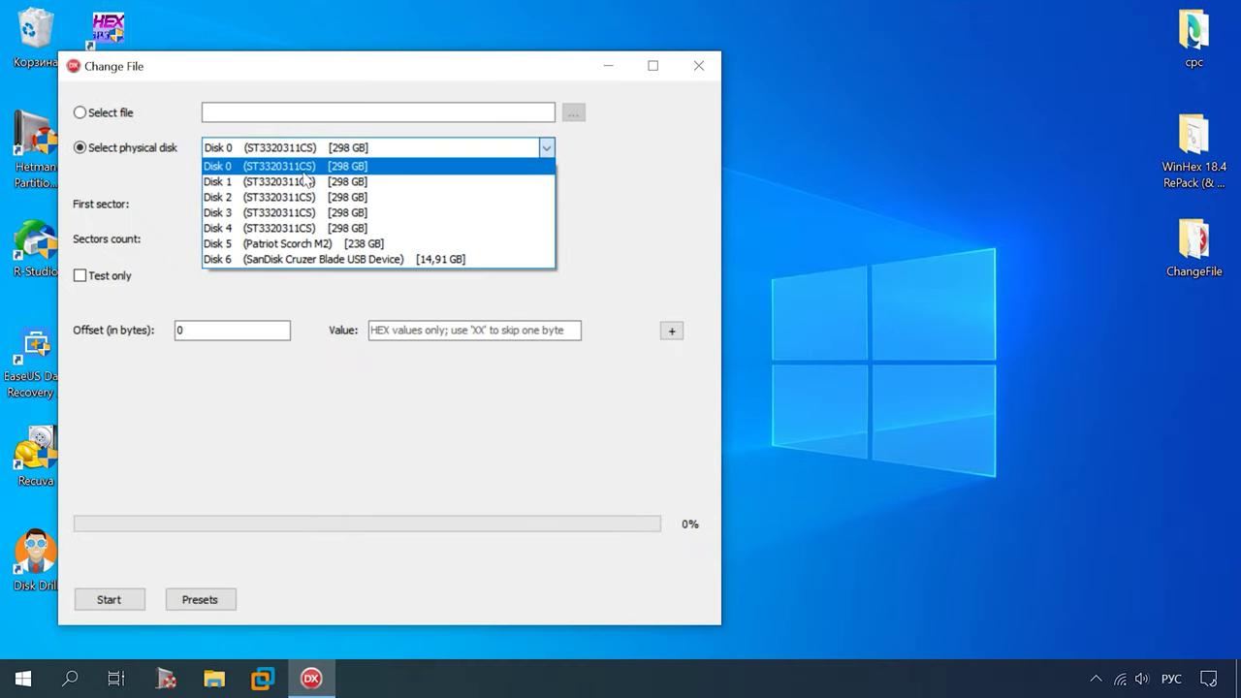
{"action": "left_click", "coordinate": [347, 167]}
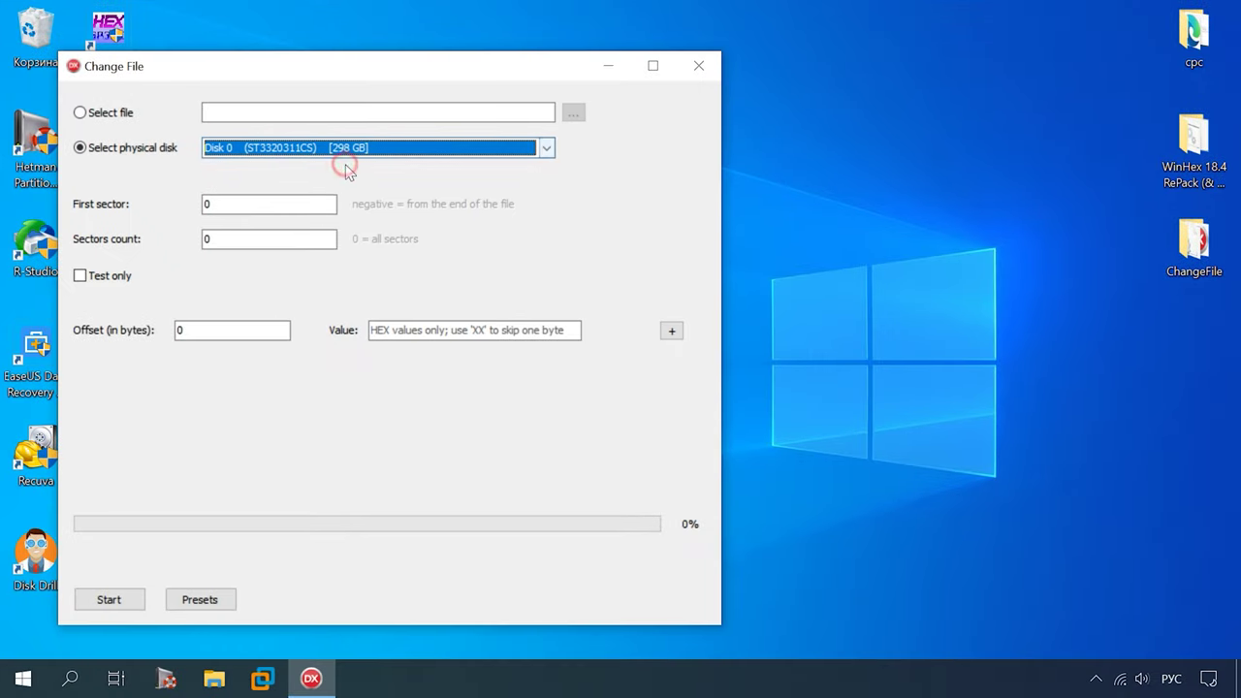
{"action": "left_click", "coordinate": [200, 601]}
{"action": "mouse_move", "coordinate": [240, 623]}
{"action": "left_click", "coordinate": [342, 603]}
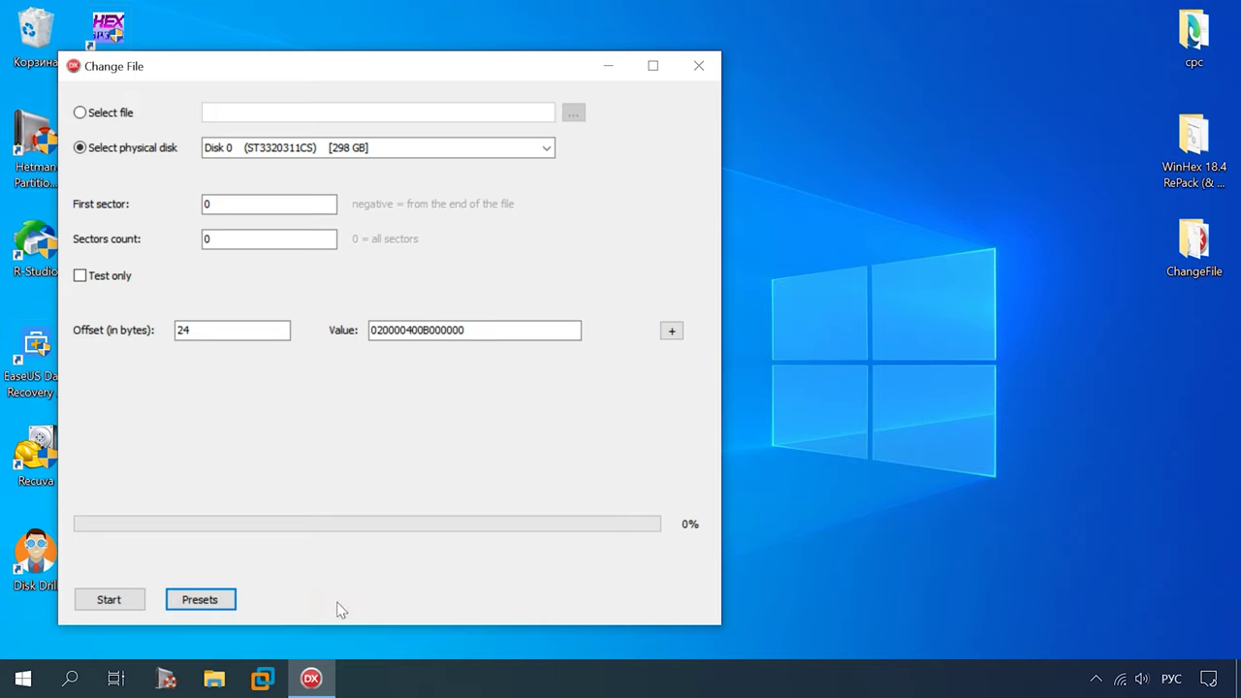
{"action": "left_click", "coordinate": [110, 600]}
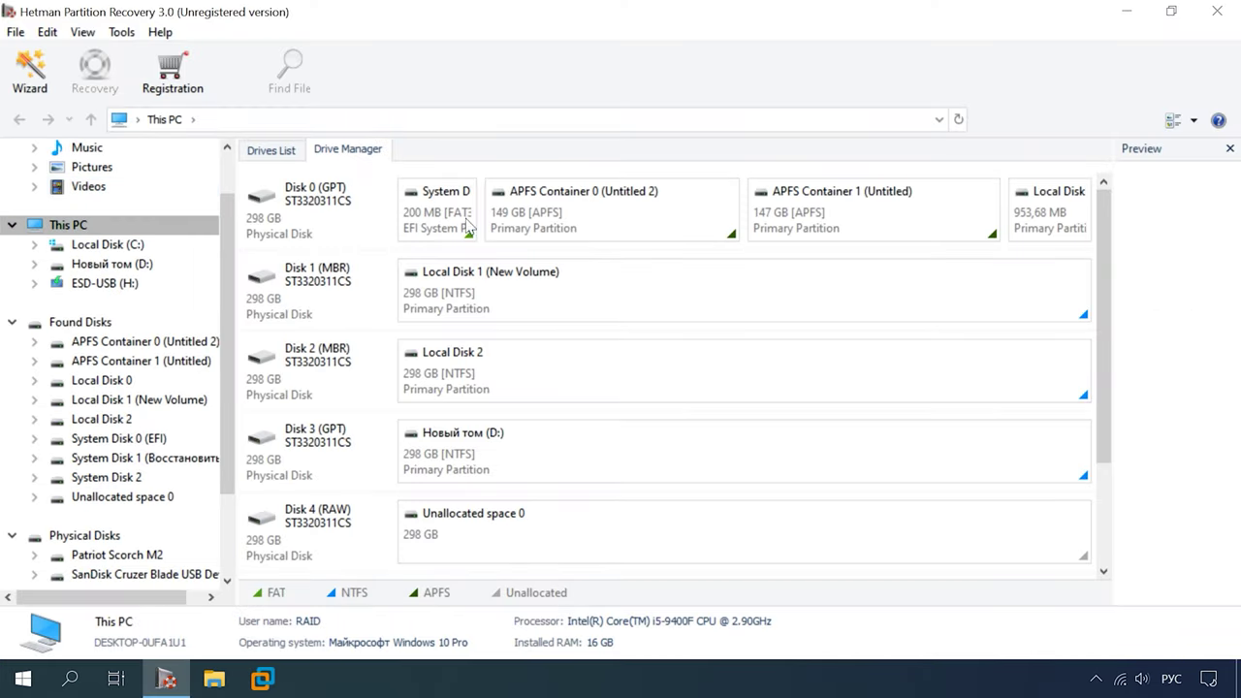
Step: In Hetman Partition Recovery, run a full analysis with content-aware analysis on the 953.68 MB Local Disk 0
{"action": "left_click", "coordinate": [1047, 229]}
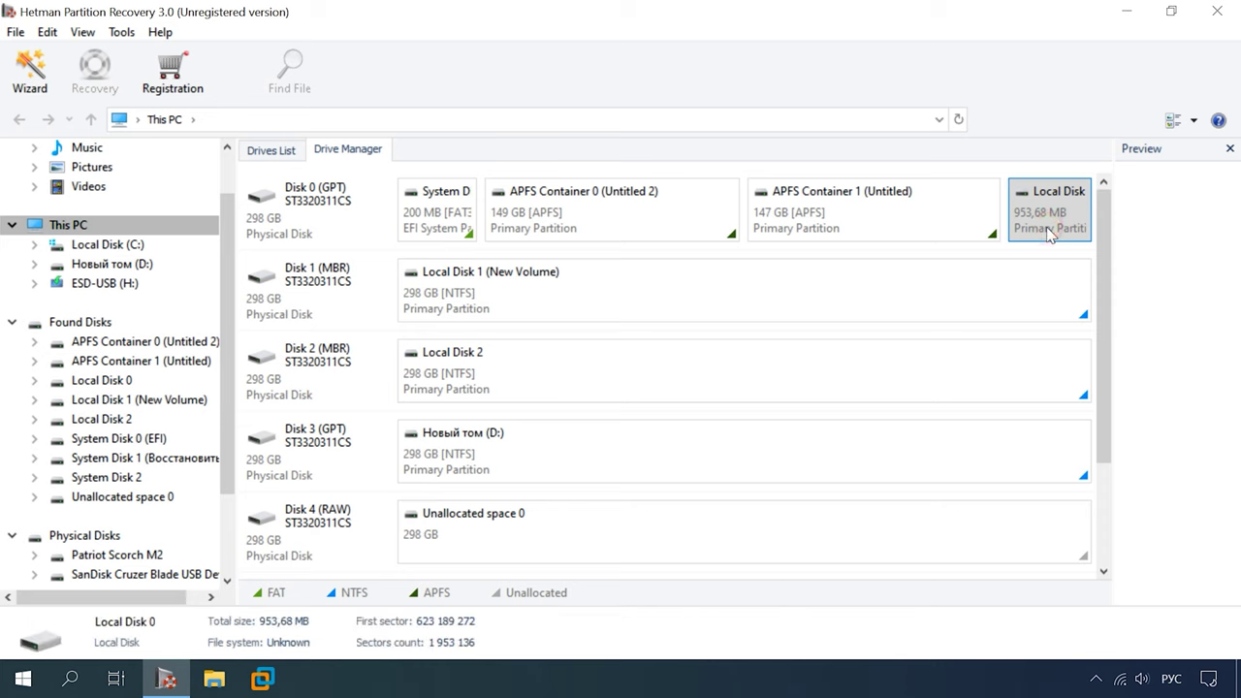
{"action": "right_click", "coordinate": [1045, 208]}
{"action": "left_click", "coordinate": [1053, 223]}
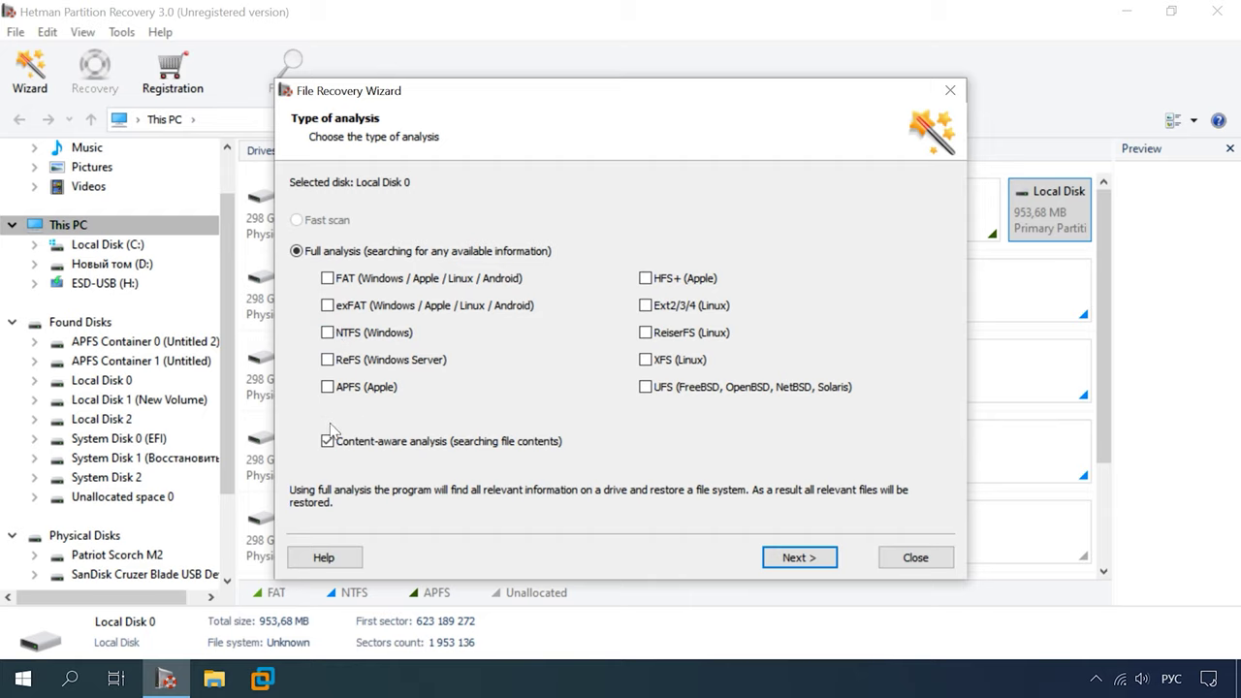
{"action": "left_click", "coordinate": [821, 563]}
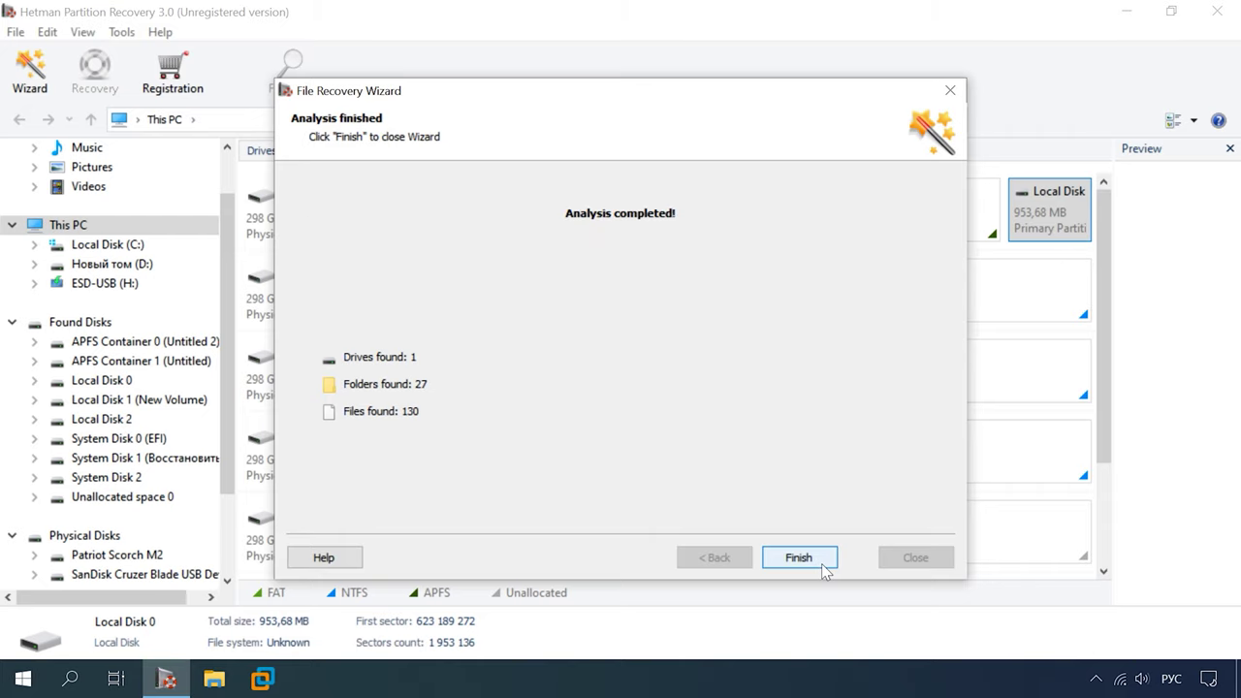
{"action": "left_click", "coordinate": [822, 561]}
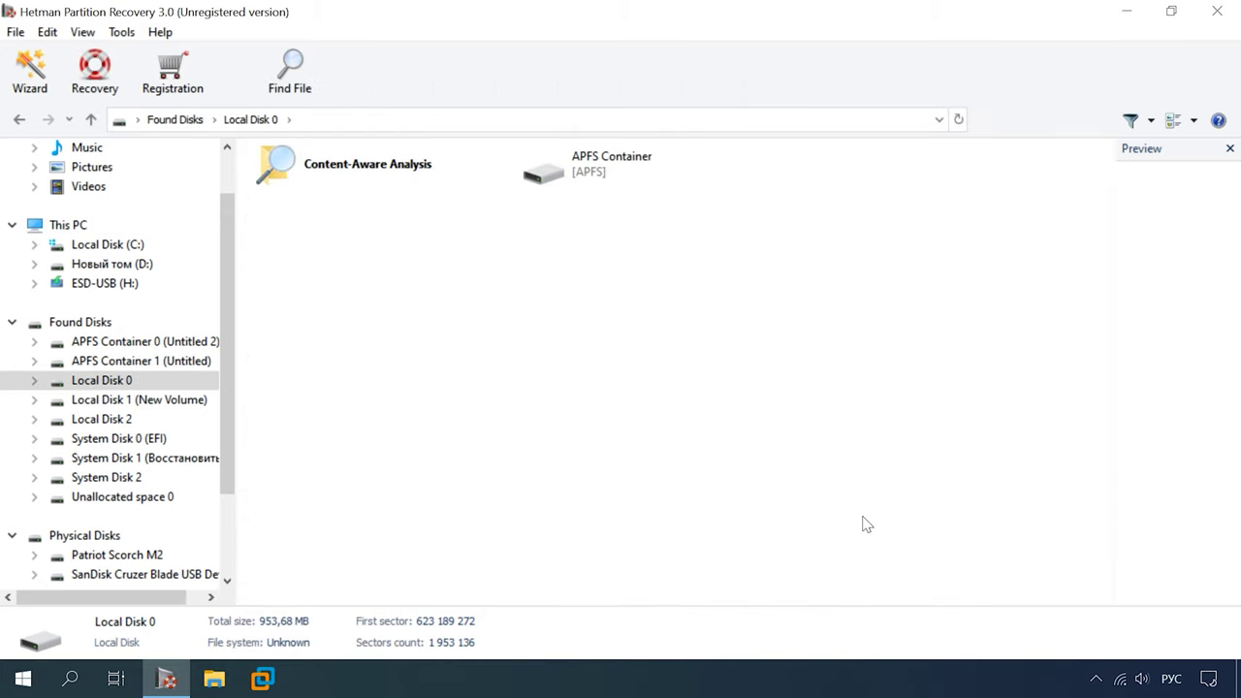
Step: Open Disk 0 inside the APFS Container found on Local Disk 0
{"action": "left_click", "coordinate": [629, 182]}
{"action": "double_click", "coordinate": [628, 181]}
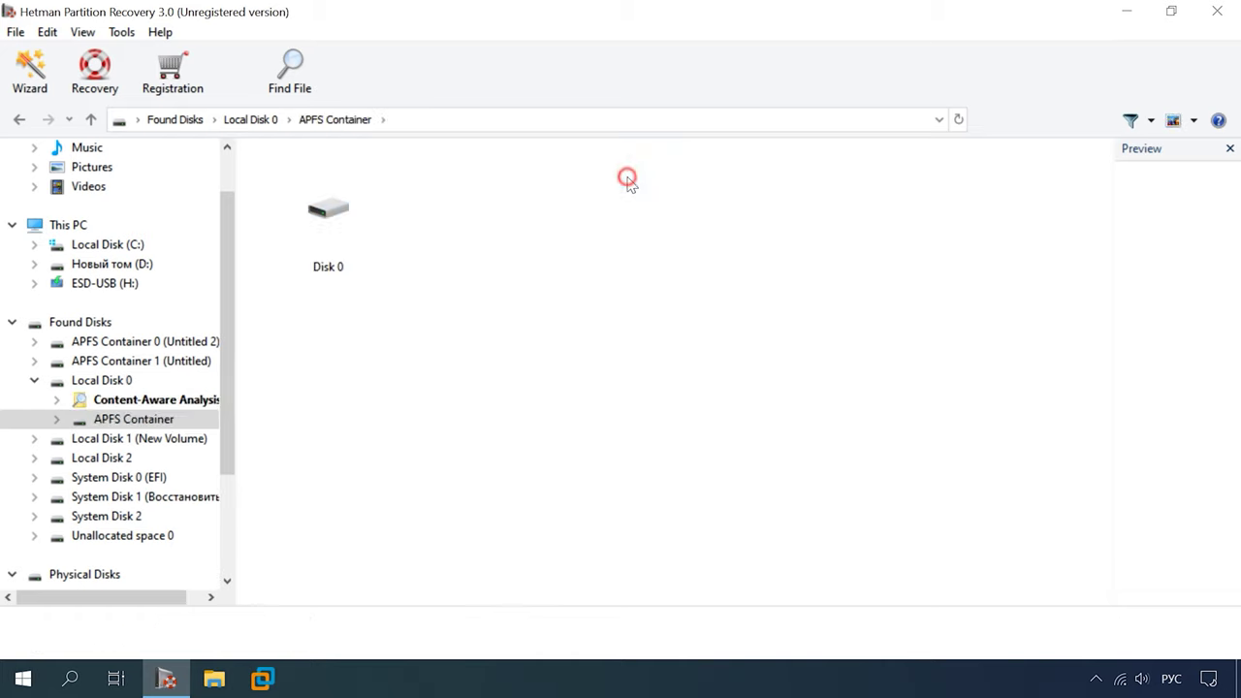
{"action": "left_click", "coordinate": [333, 237]}
{"action": "double_click", "coordinate": [334, 236]}
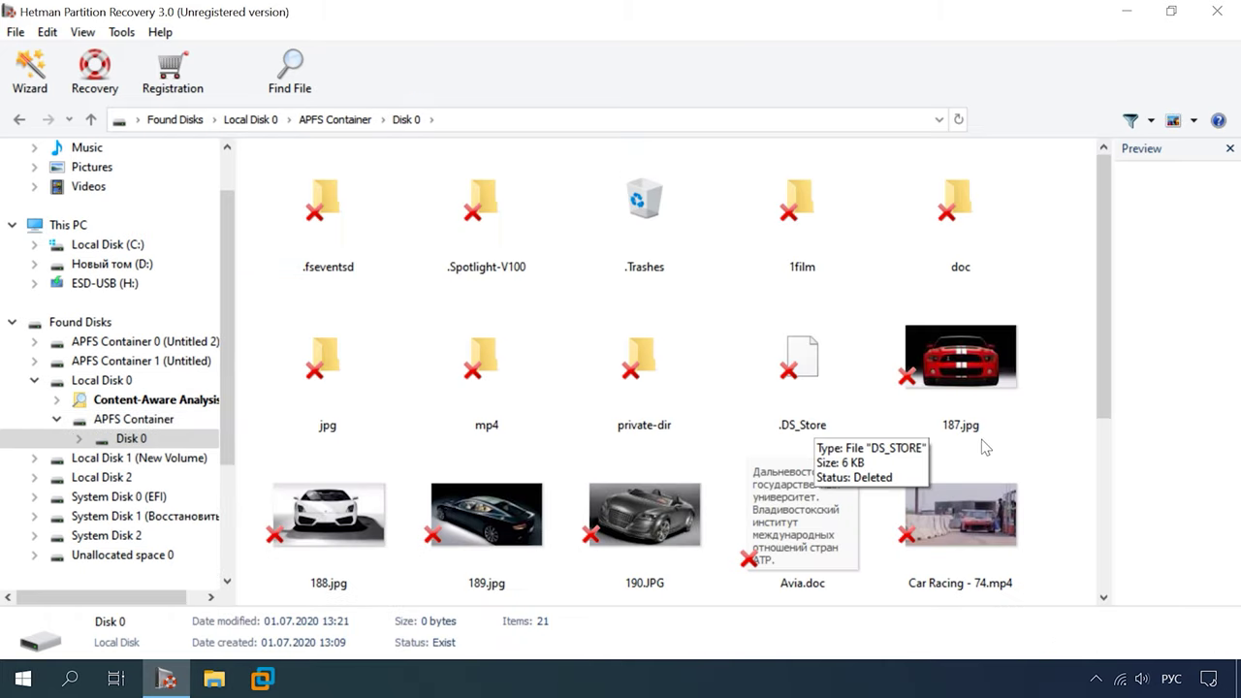
Step: Look through the deleted files and folders on Disk 0 and preview 187.jpg
{"action": "scroll", "coordinate": [981, 457], "scroll_direction": "down", "scroll_amount": 3}
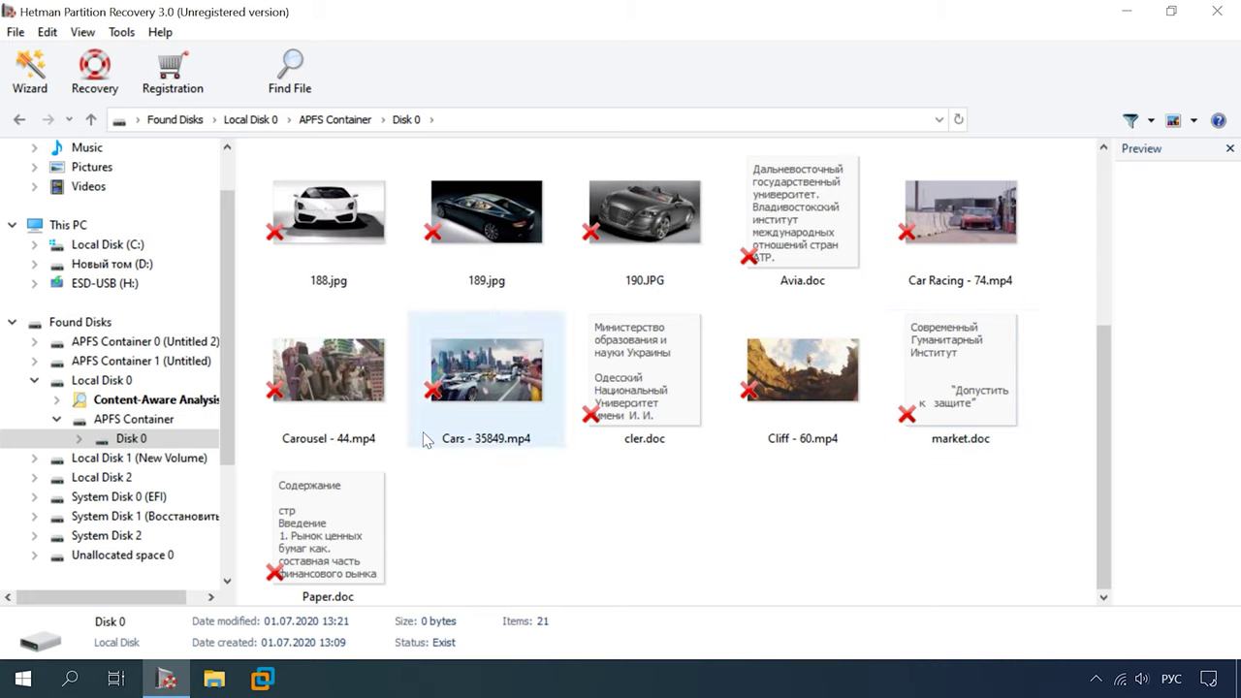
{"action": "scroll", "coordinate": [824, 532], "scroll_direction": "up", "scroll_amount": 2}
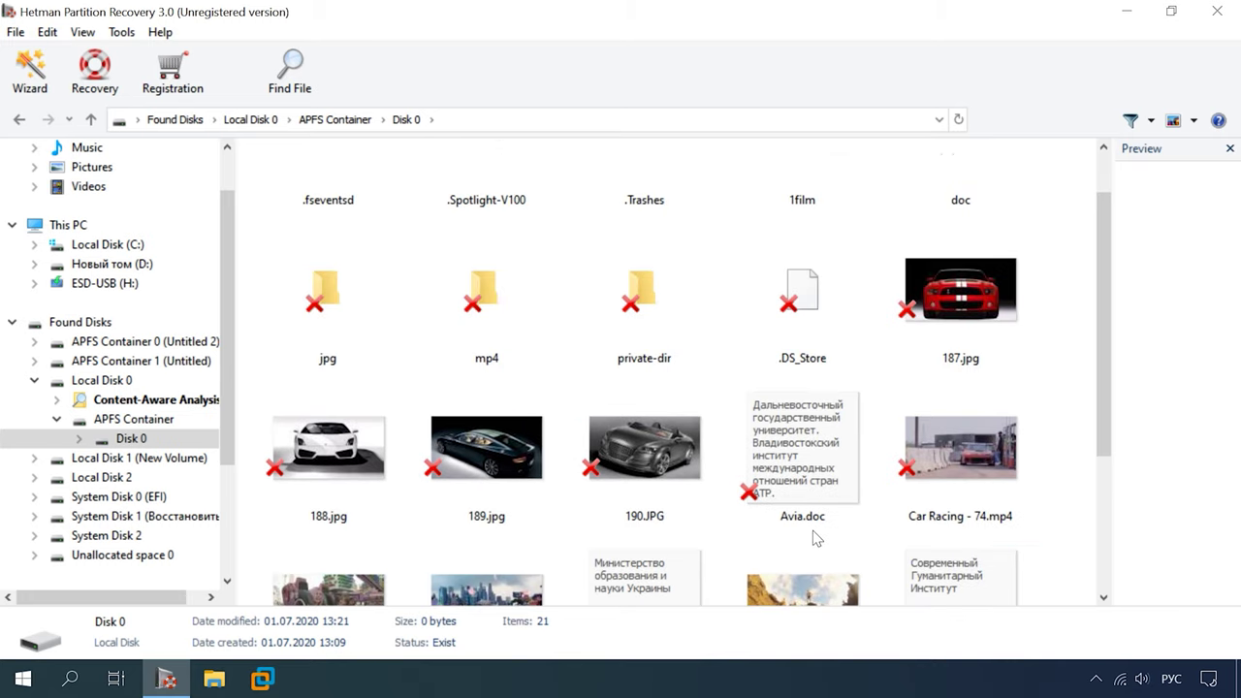
{"action": "scroll", "coordinate": [815, 509], "scroll_direction": "up", "scroll_amount": 1}
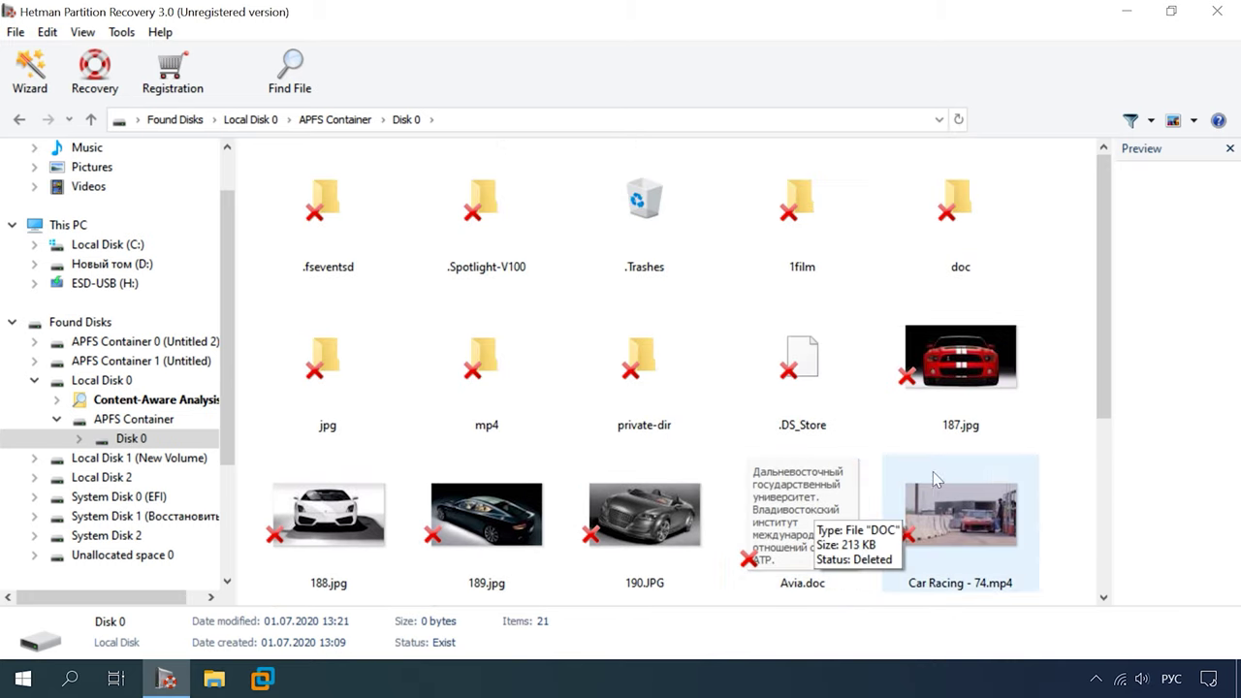
{"action": "left_click", "coordinate": [993, 392]}
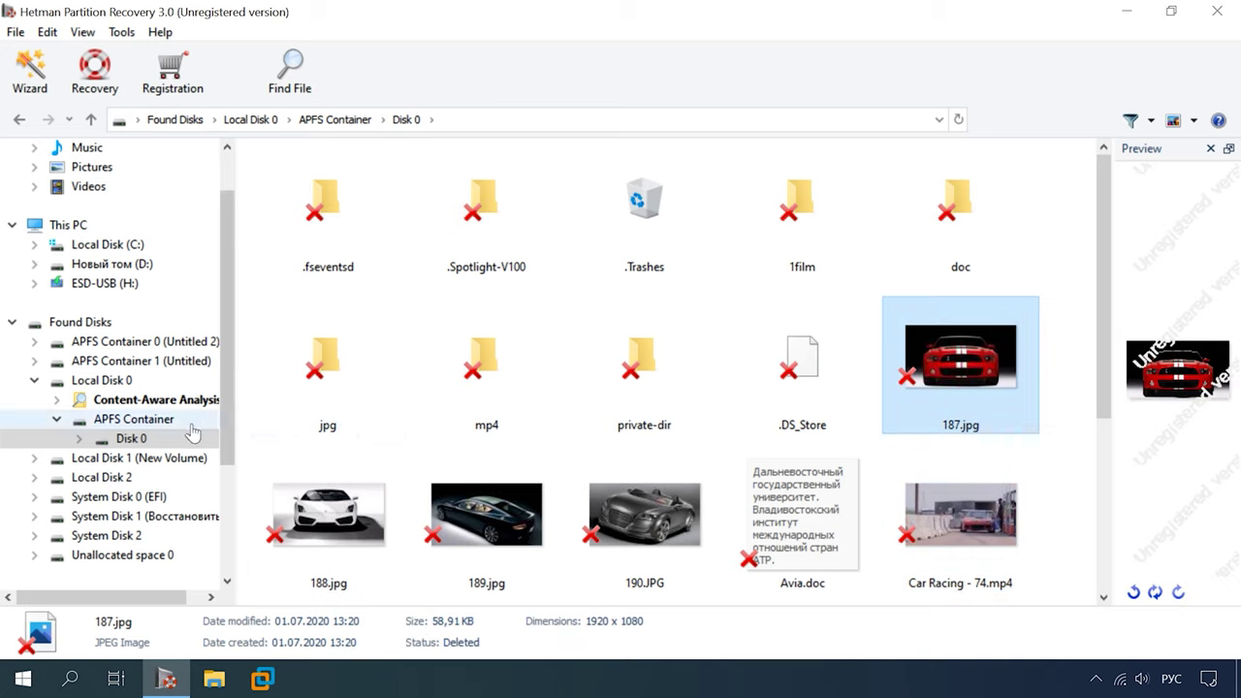
Step: Expand Disk 0 in the folder tree and check the contents of the 1film, doc, jpg and mp4 folders
{"action": "left_click", "coordinate": [78, 438]}
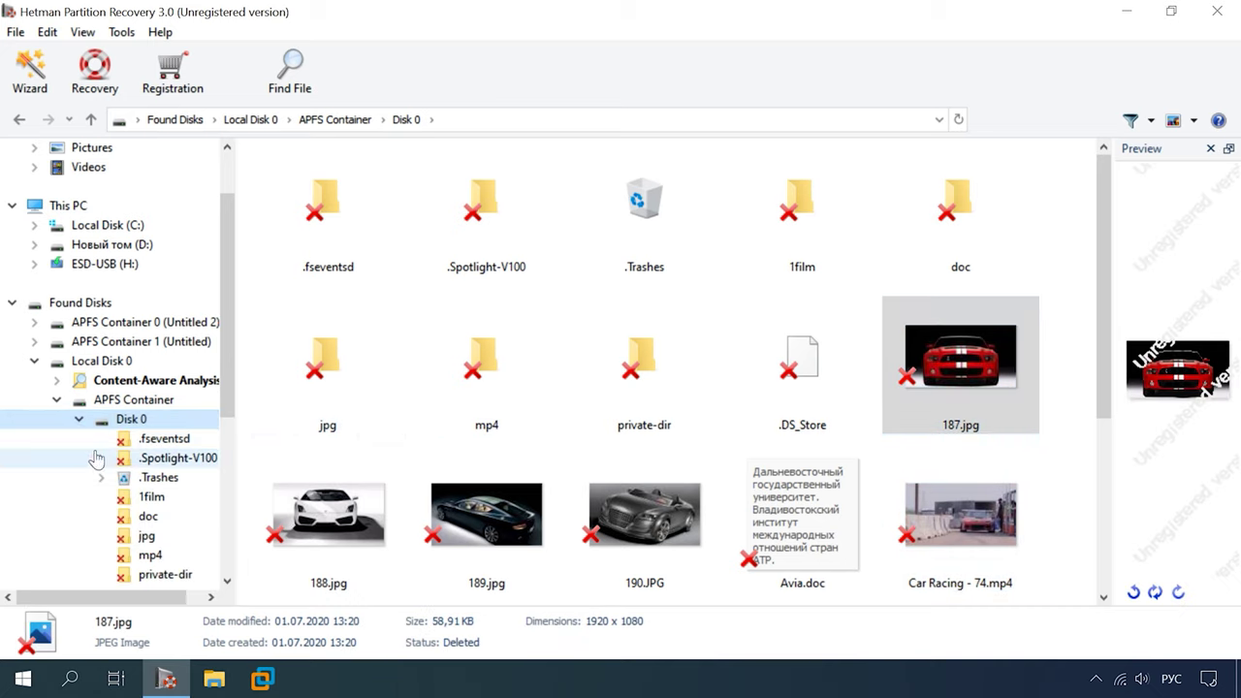
{"action": "left_click", "coordinate": [147, 498]}
{"action": "left_click", "coordinate": [140, 516]}
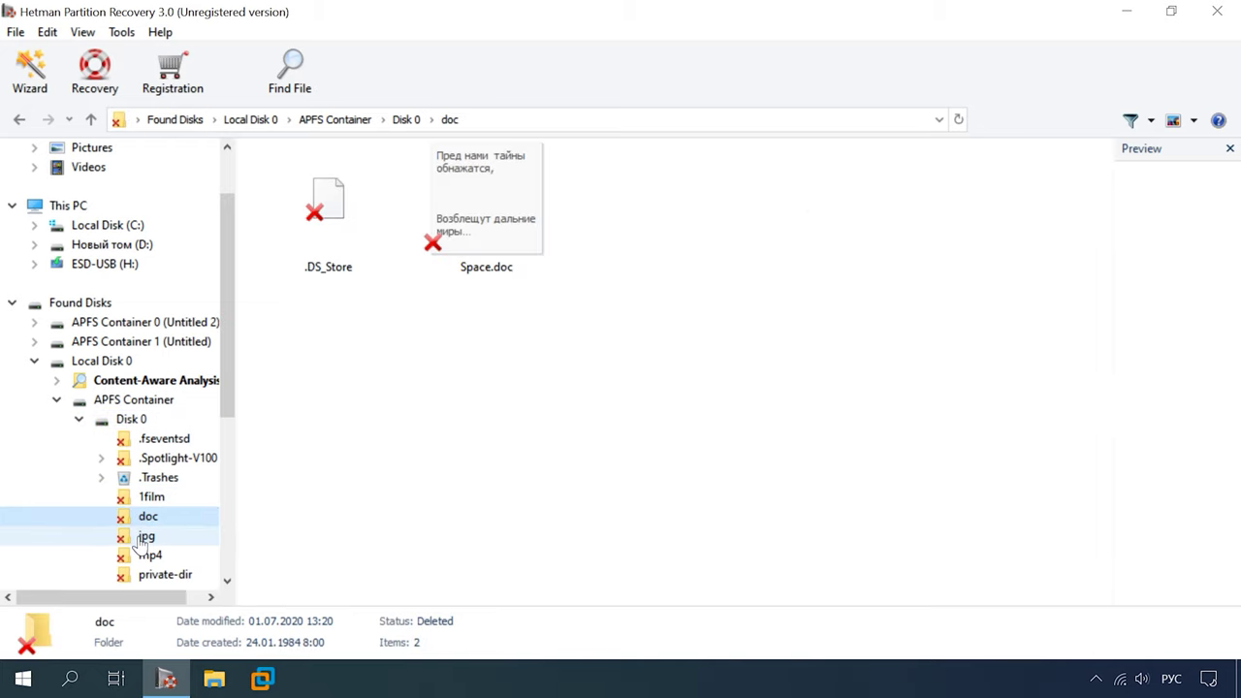
{"action": "left_click", "coordinate": [141, 539]}
{"action": "left_click", "coordinate": [145, 552]}
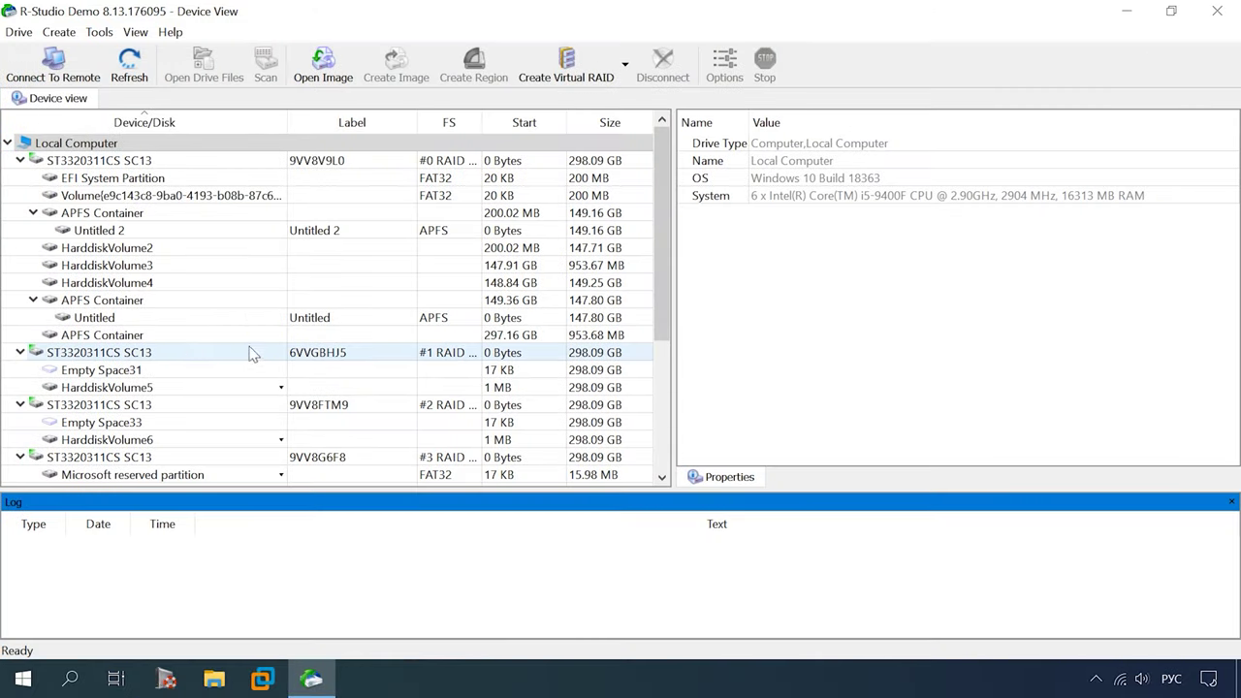
Step: In R-Studio, scan the 953.68 MB APFS Container with Extra Search for Known File Types turned off
{"action": "left_click", "coordinate": [102, 336]}
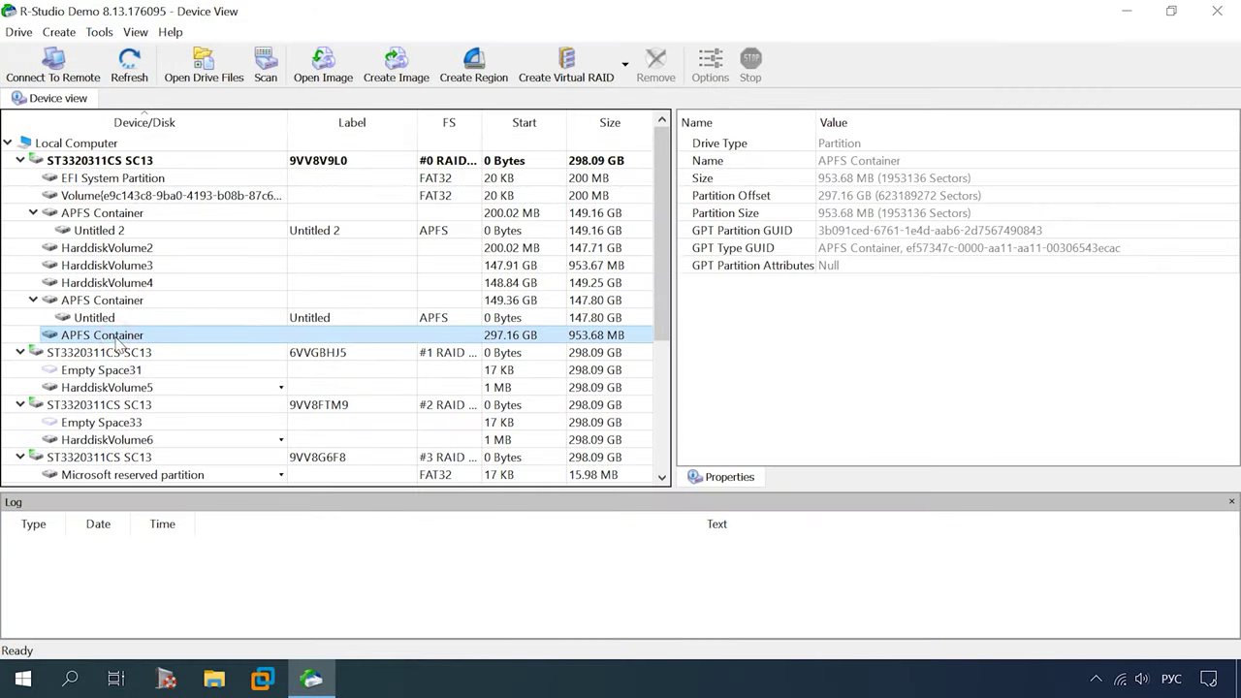
{"action": "right_click", "coordinate": [116, 344]}
{"action": "left_click", "coordinate": [155, 83]}
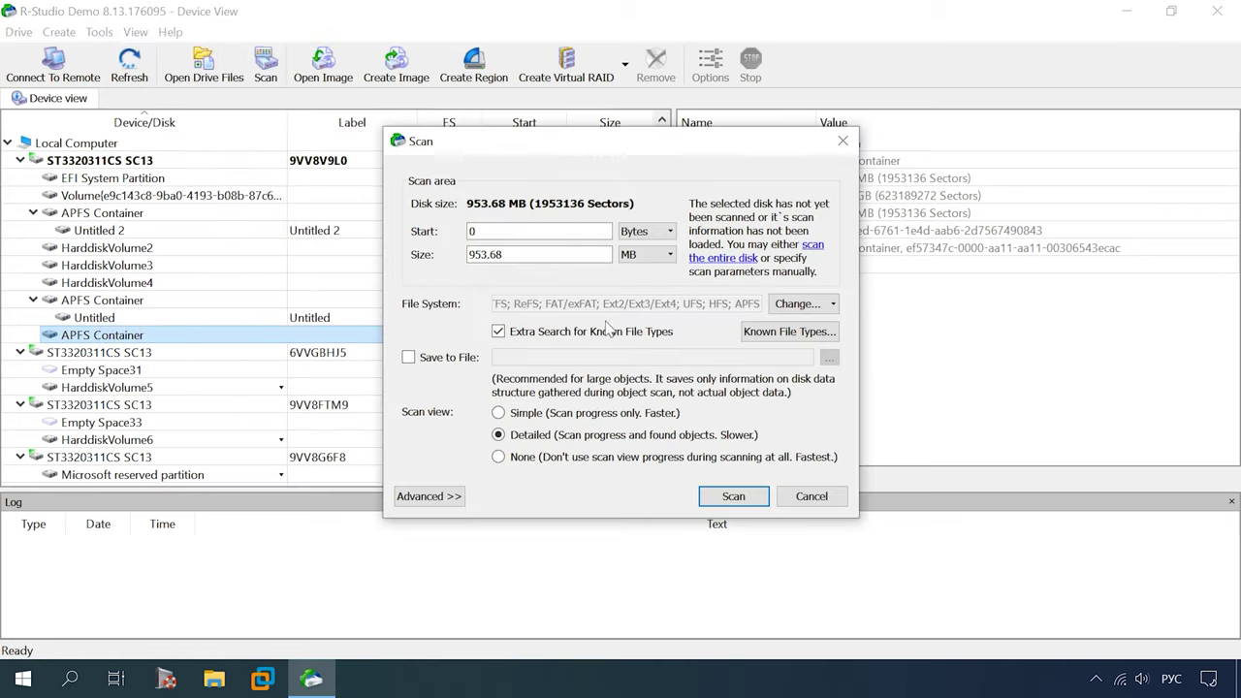
{"action": "left_click", "coordinate": [514, 332]}
{"action": "left_click", "coordinate": [648, 369]}
{"action": "left_click", "coordinate": [733, 496]}
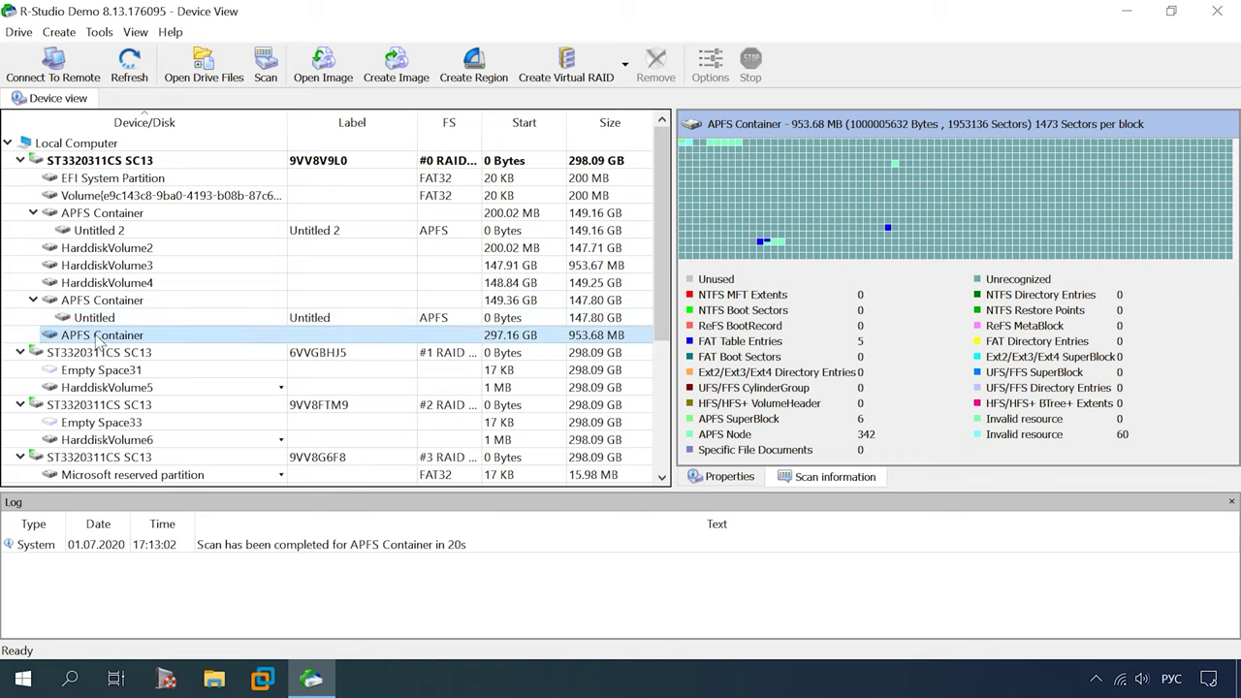
Step: Try to open the drive files of the scanned 953.68 MB APFS Container, and scan the container again
{"action": "double_click", "coordinate": [100, 335]}
{"action": "left_click", "coordinate": [730, 388]}
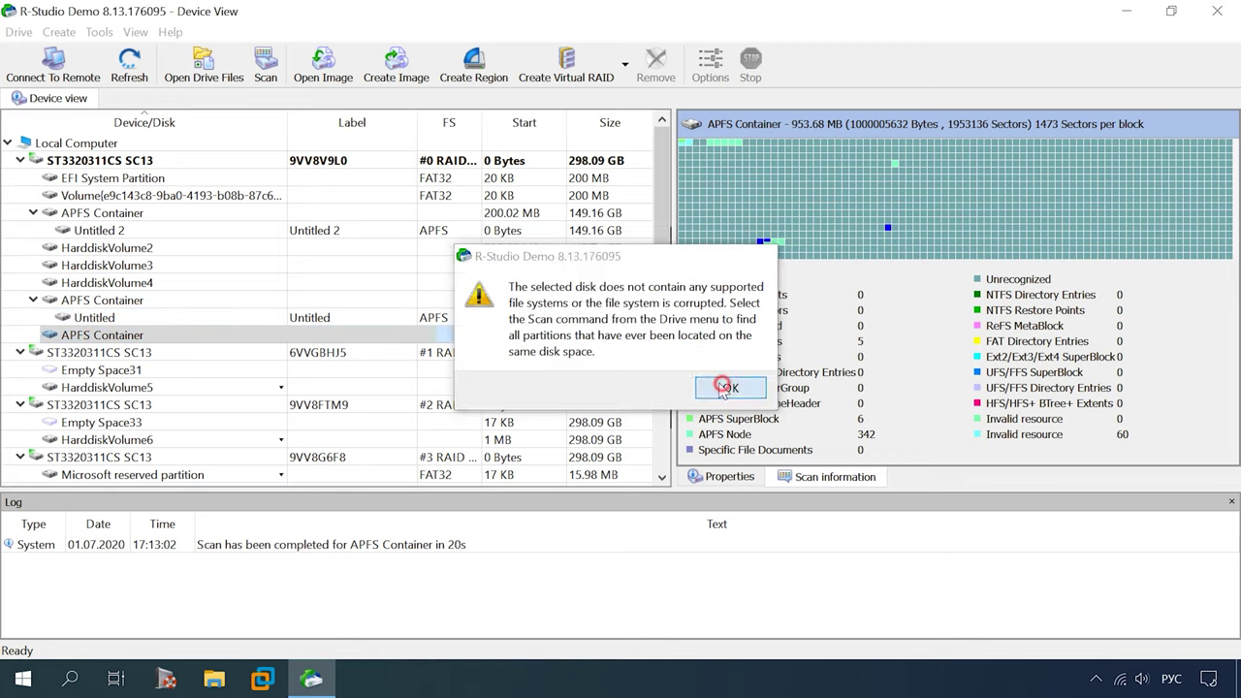
{"action": "left_click", "coordinate": [97, 317]}
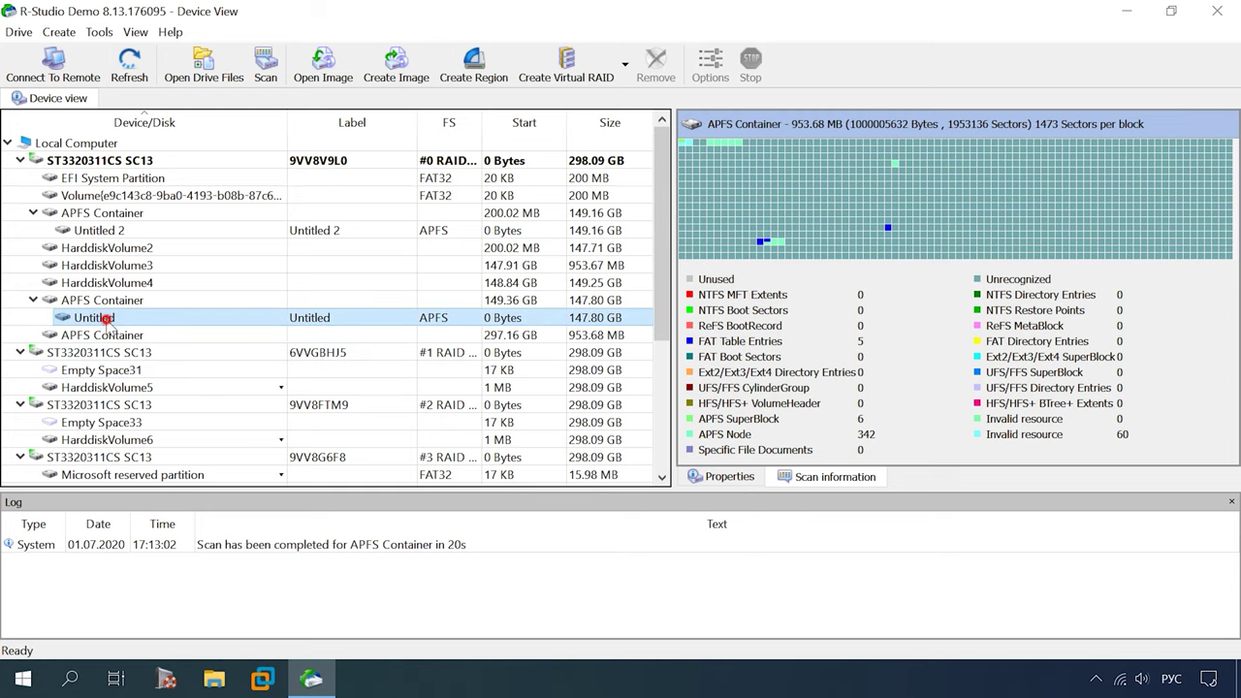
{"action": "left_click", "coordinate": [115, 335]}
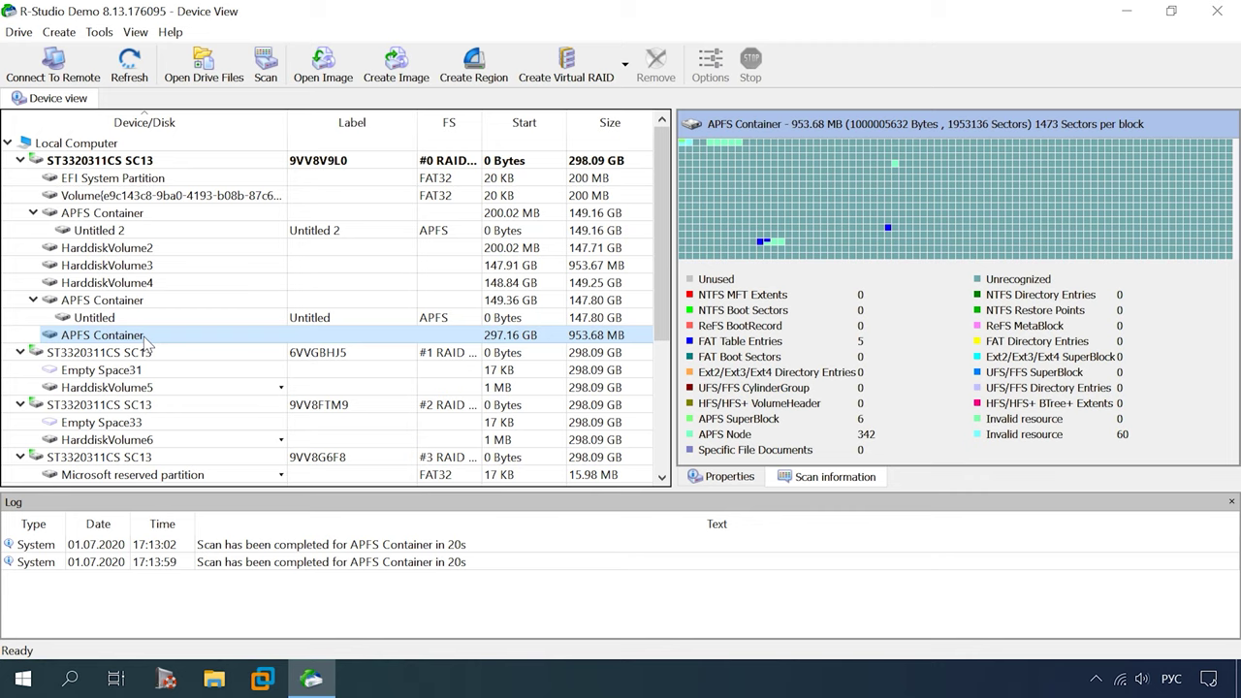
{"action": "right_click", "coordinate": [114, 337]}
{"action": "left_click", "coordinate": [189, 12]}
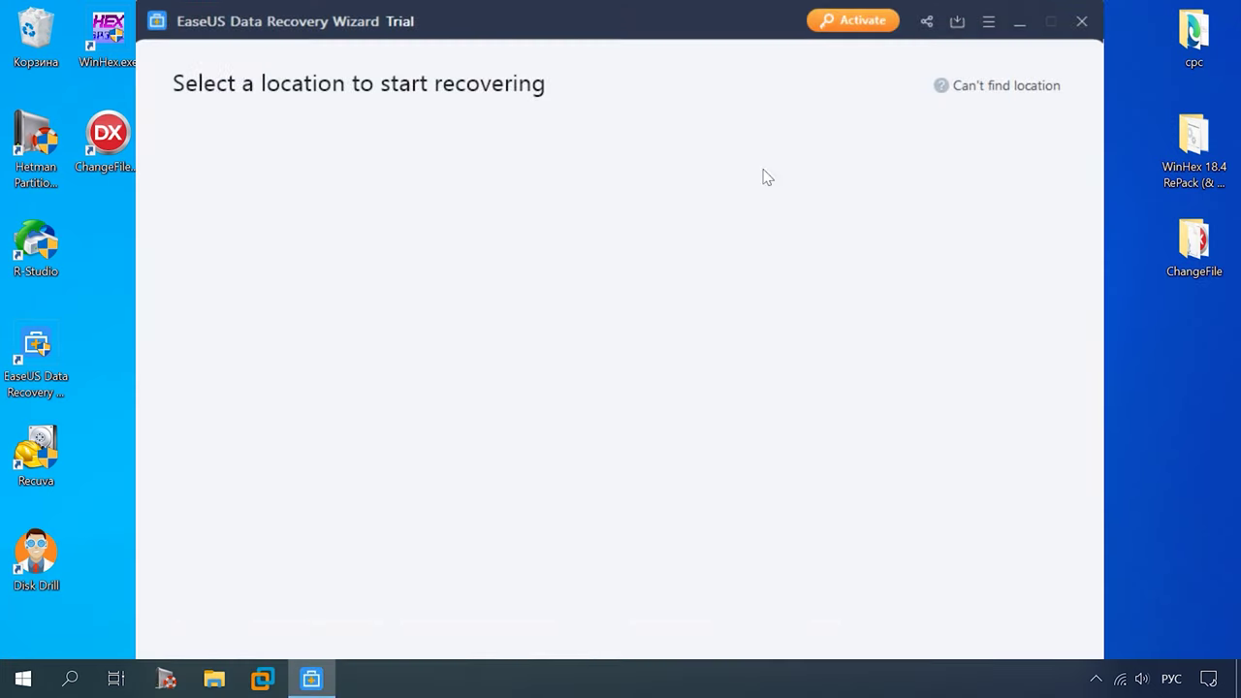
Step: Switch to EaseUS Data Recovery Wizard and scan the 953.68 MB Local Disk in a maximized window
{"action": "mouse_move", "coordinate": [541, 386]}
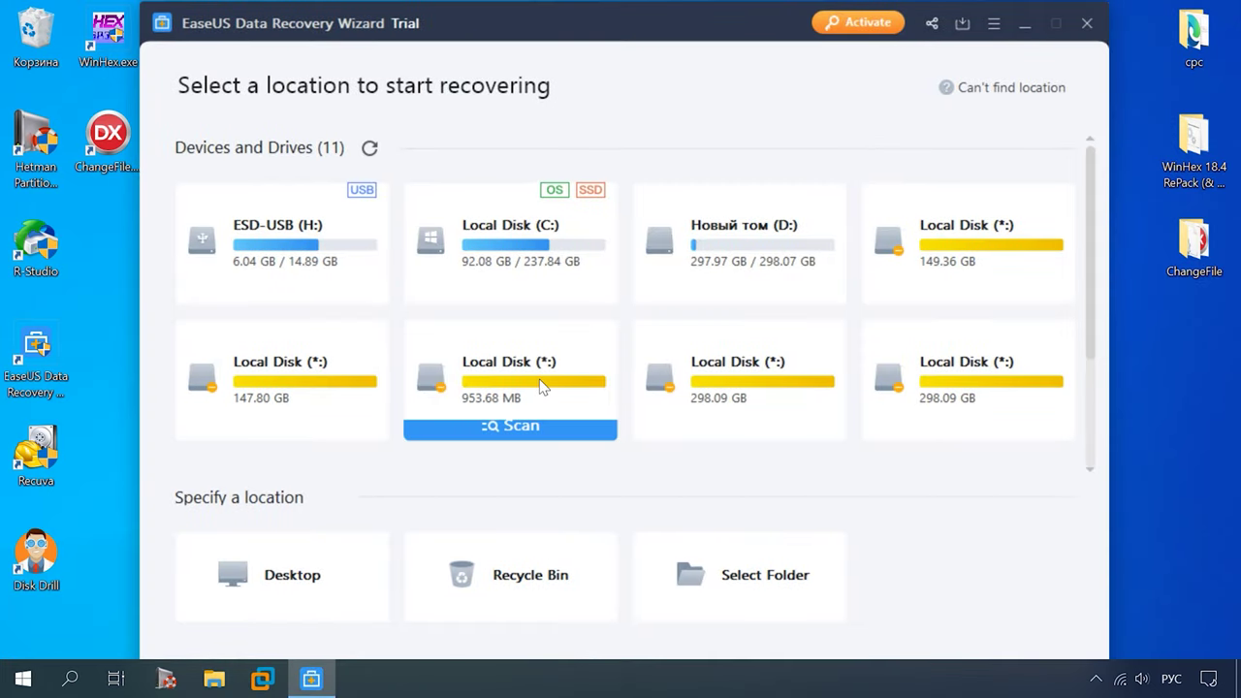
{"action": "left_click", "coordinate": [540, 433]}
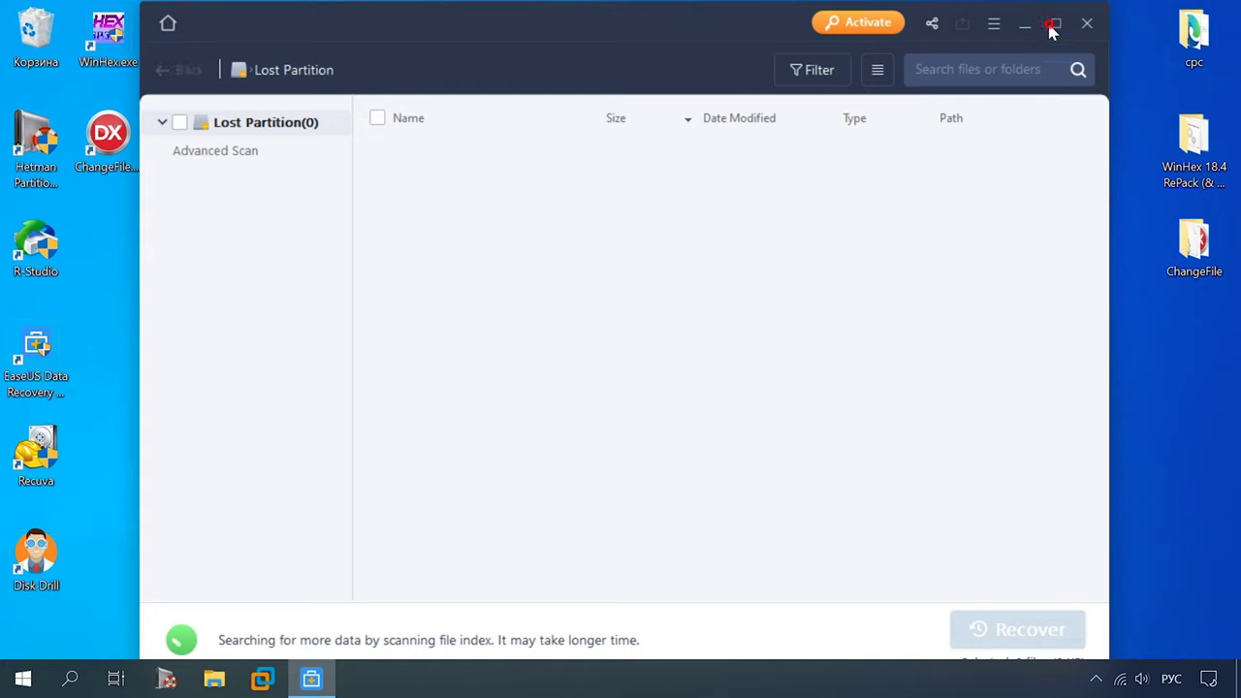
{"action": "left_click", "coordinate": [1054, 25]}
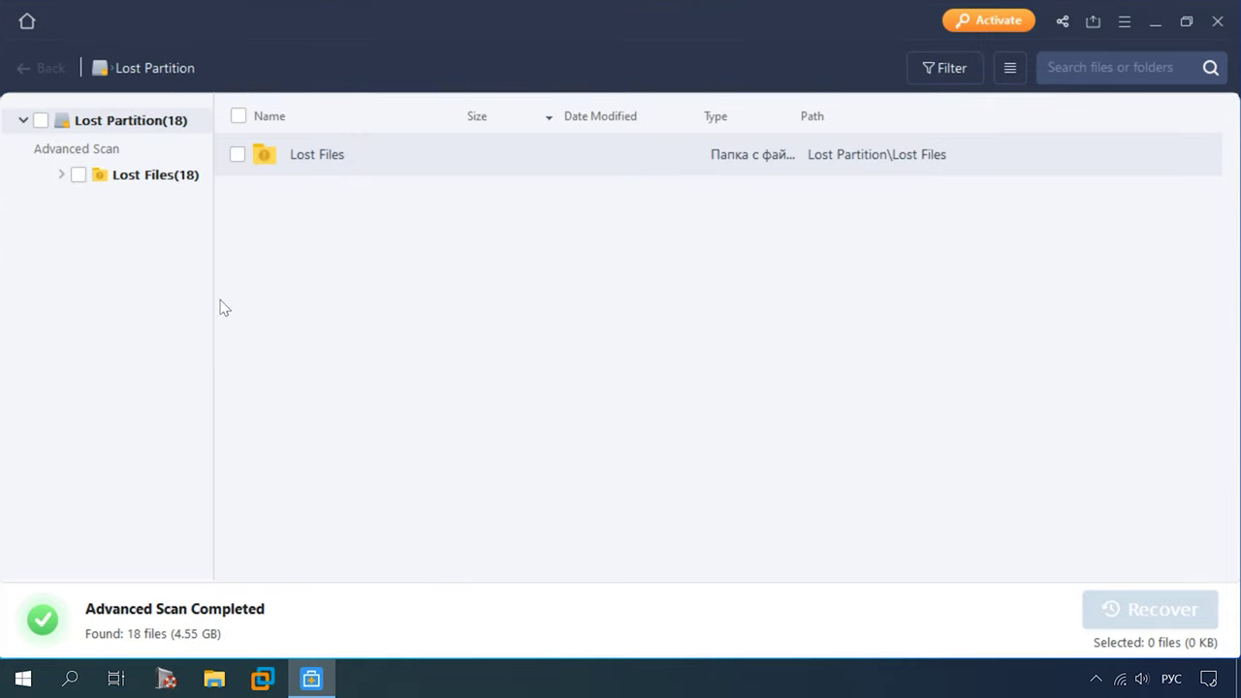
Step: Widen the folder tree and look through the tagged Word documents under Lost Files, including the first author's folder
{"action": "left_click", "coordinate": [61, 175]}
{"action": "left_click", "coordinate": [98, 202]}
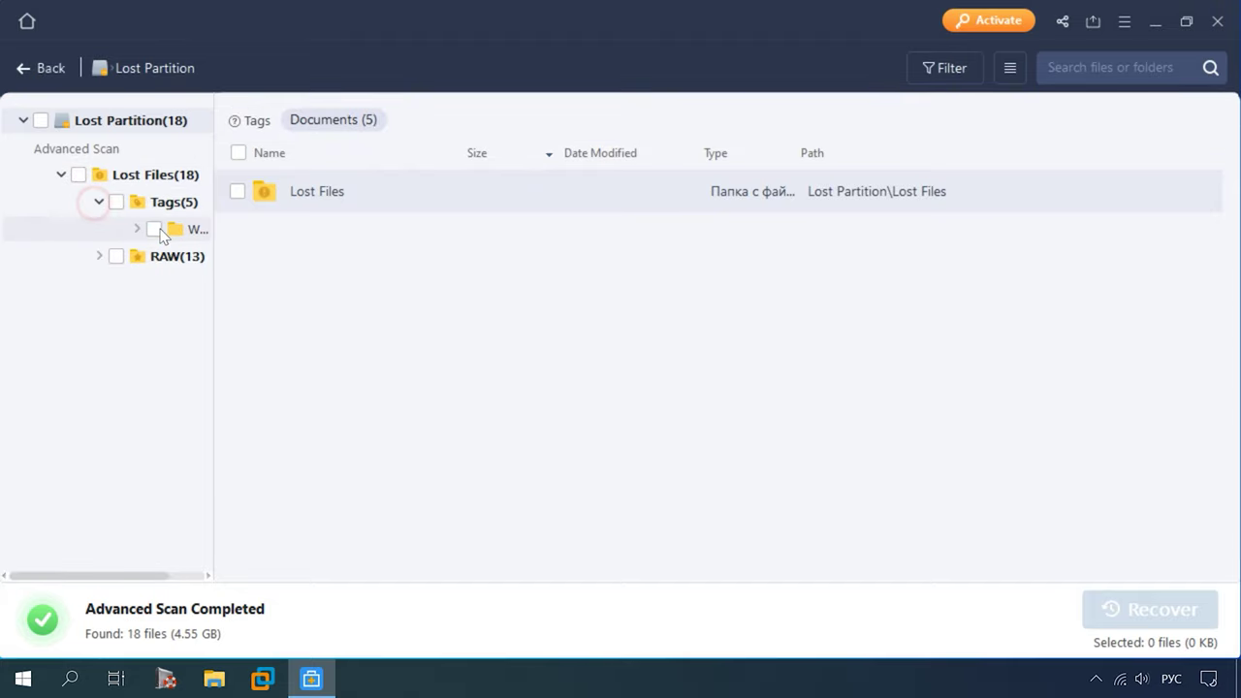
{"action": "left_click", "coordinate": [186, 231]}
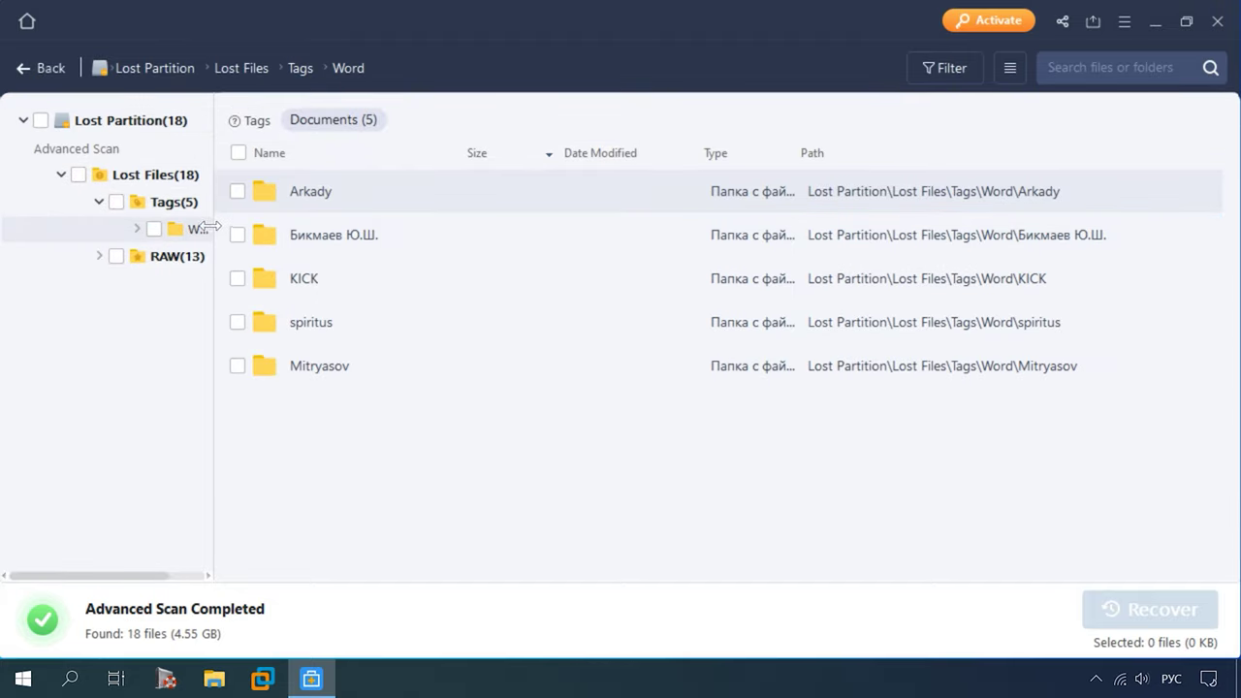
{"action": "left_click_drag", "start_coordinate": [365, 254], "coordinate": [364, 255]}
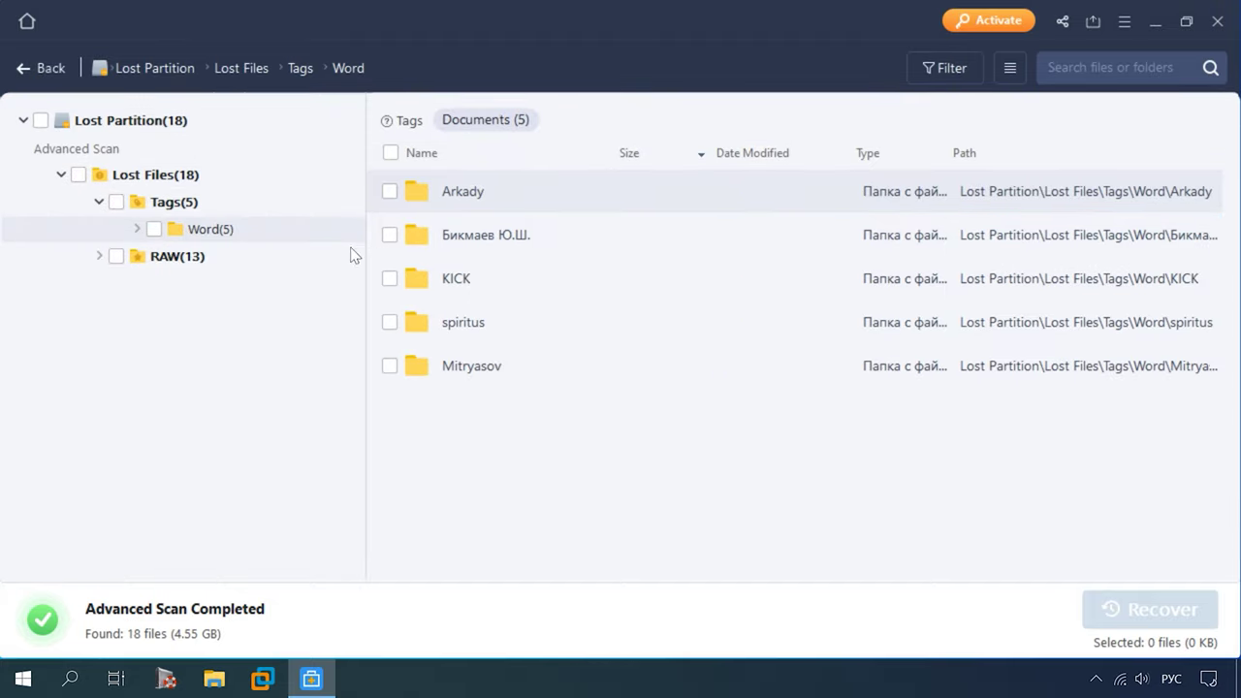
{"action": "left_click", "coordinate": [137, 230]}
{"action": "left_click", "coordinate": [245, 256]}
Step: Preview FILE4.MP4 and FILE1.MP4 from the RAW results' MP4 Multimedia file folder
{"action": "left_click", "coordinate": [99, 392]}
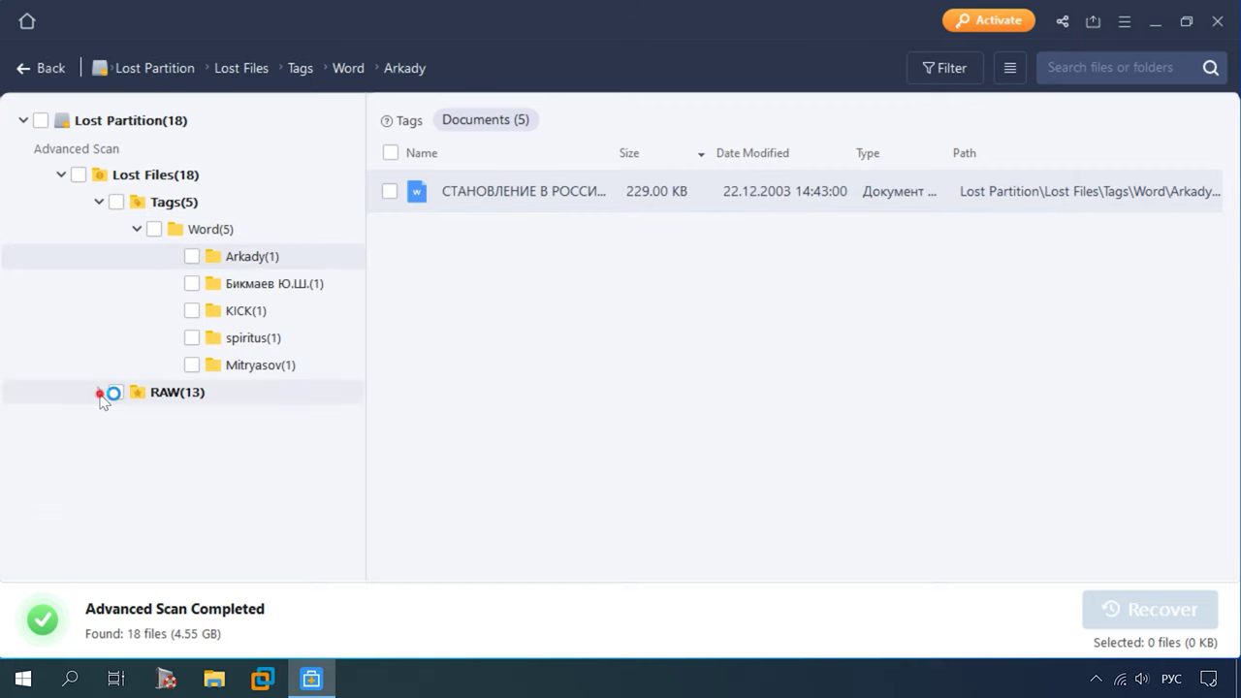
{"action": "left_click", "coordinate": [194, 423]}
{"action": "double_click", "coordinate": [507, 194]}
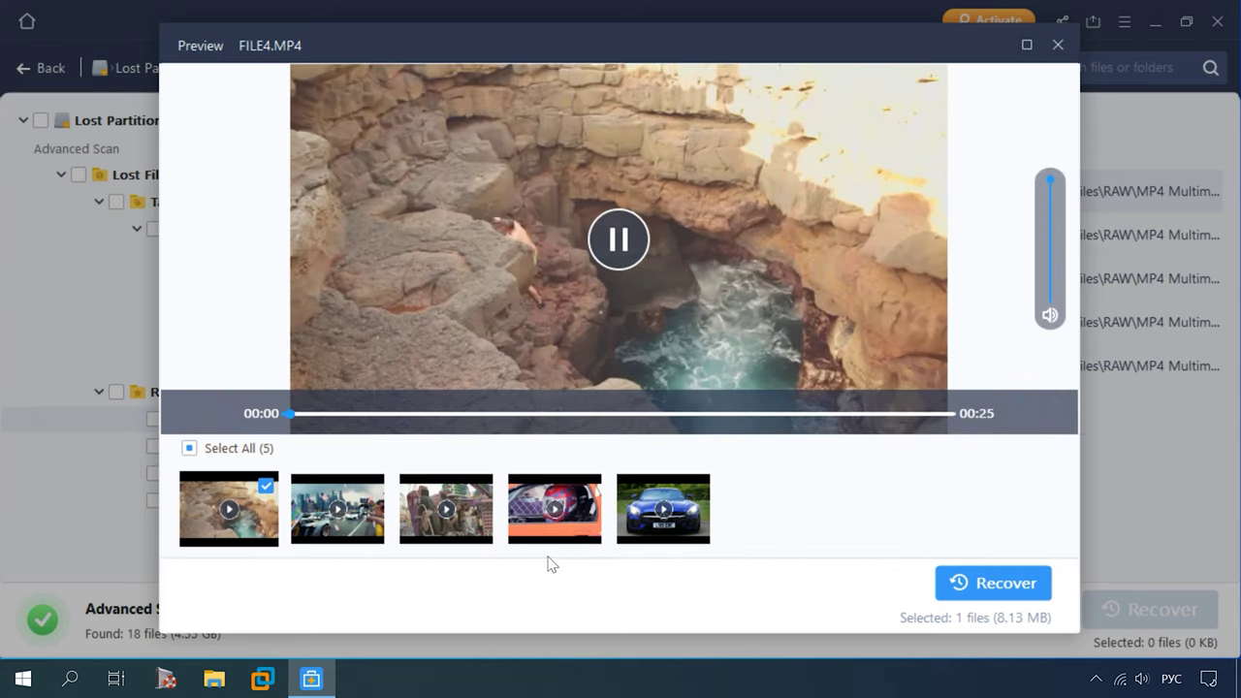
{"action": "left_click", "coordinate": [536, 534]}
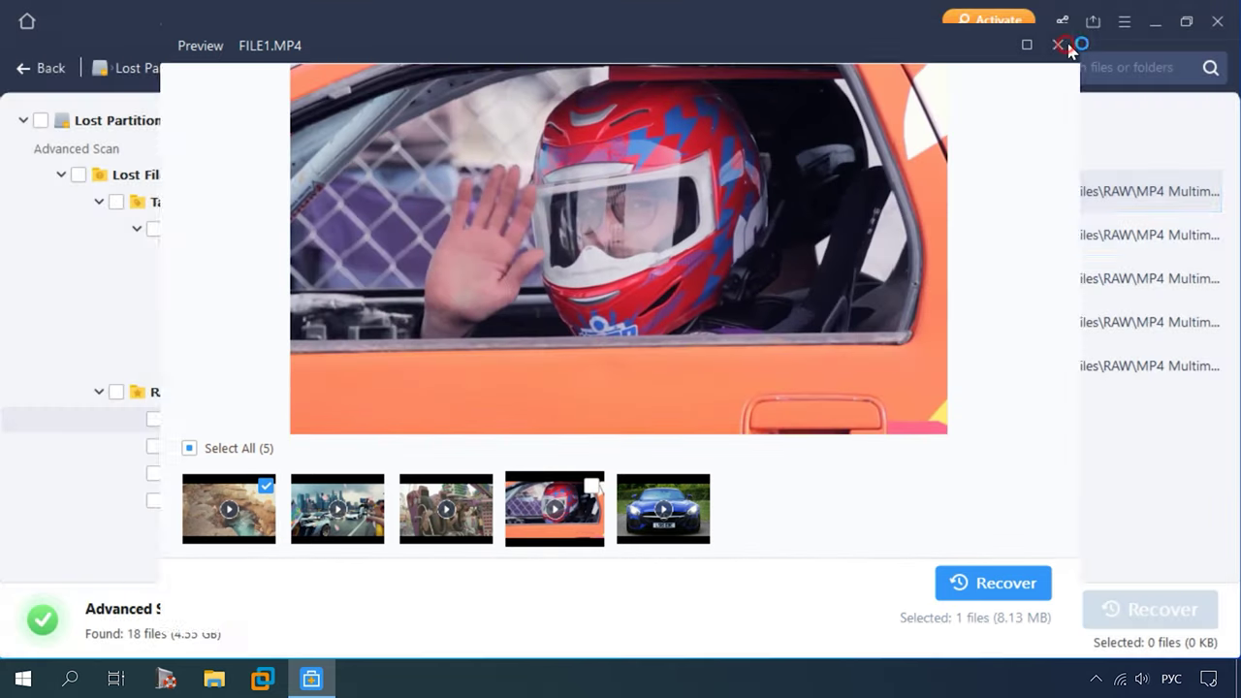
{"action": "left_click", "coordinate": [1057, 45]}
{"action": "left_click", "coordinate": [248, 453]}
{"action": "double_click", "coordinate": [465, 236]}
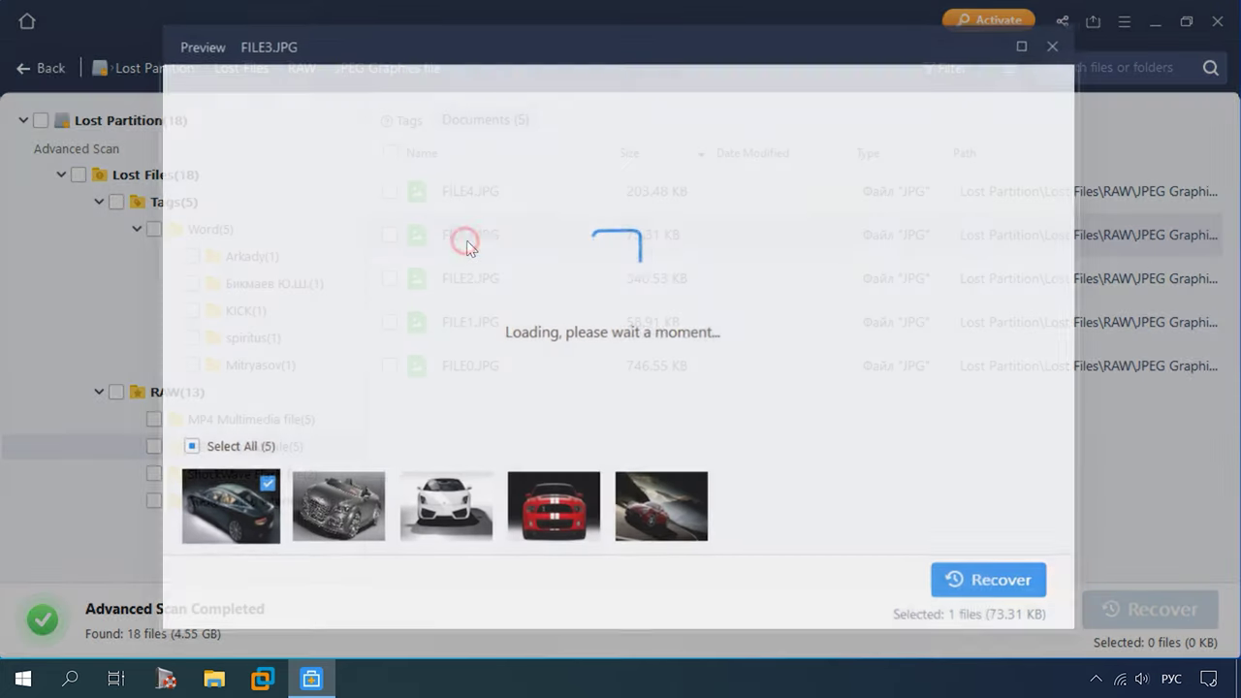
{"action": "left_click", "coordinate": [1058, 46]}
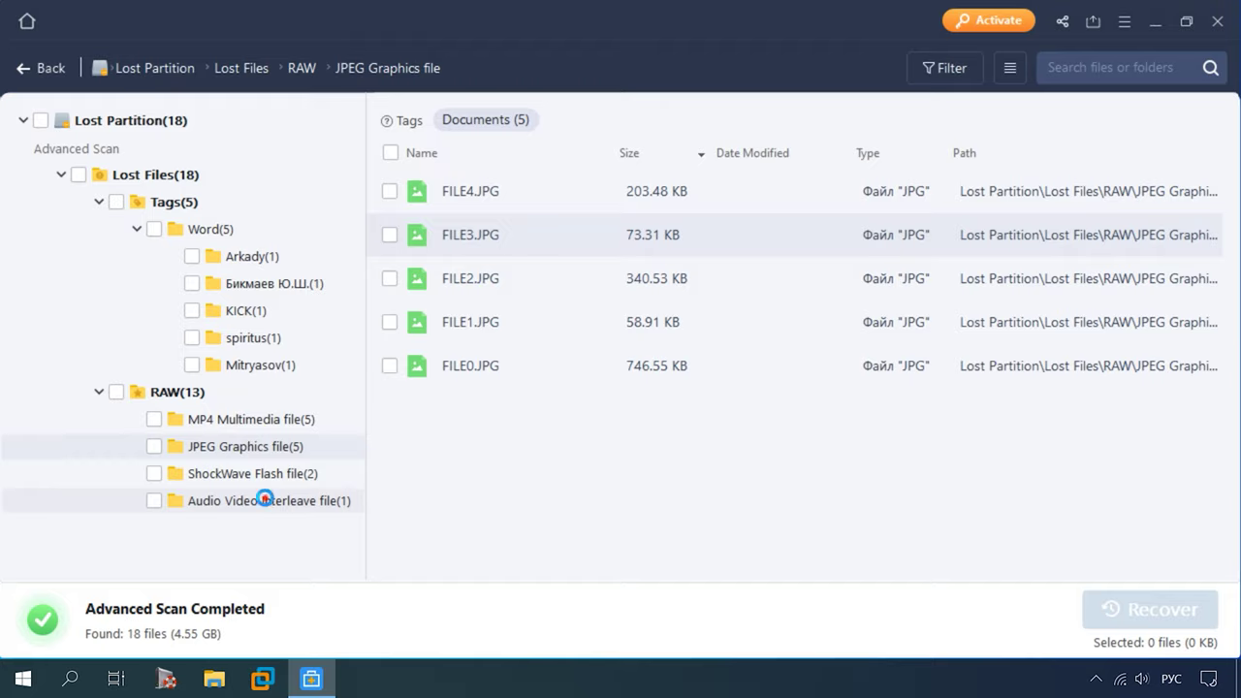
{"action": "left_click", "coordinate": [265, 499]}
{"action": "double_click", "coordinate": [515, 188]}
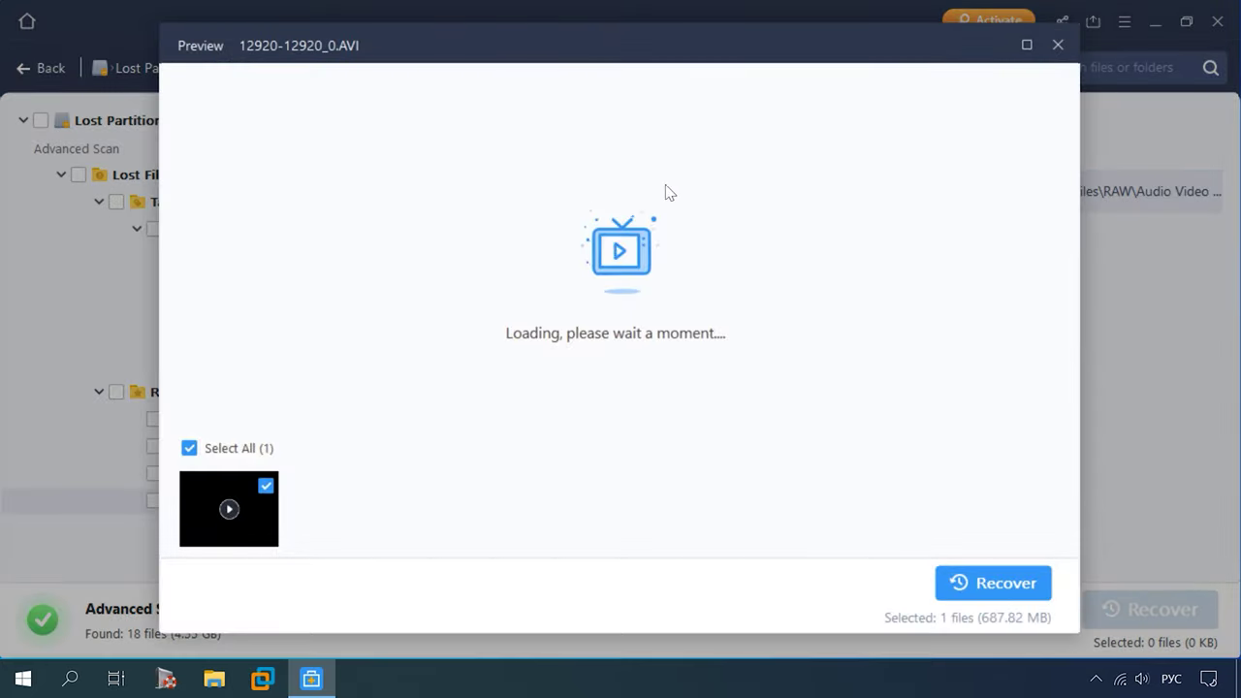
{"action": "left_click", "coordinate": [1059, 46]}
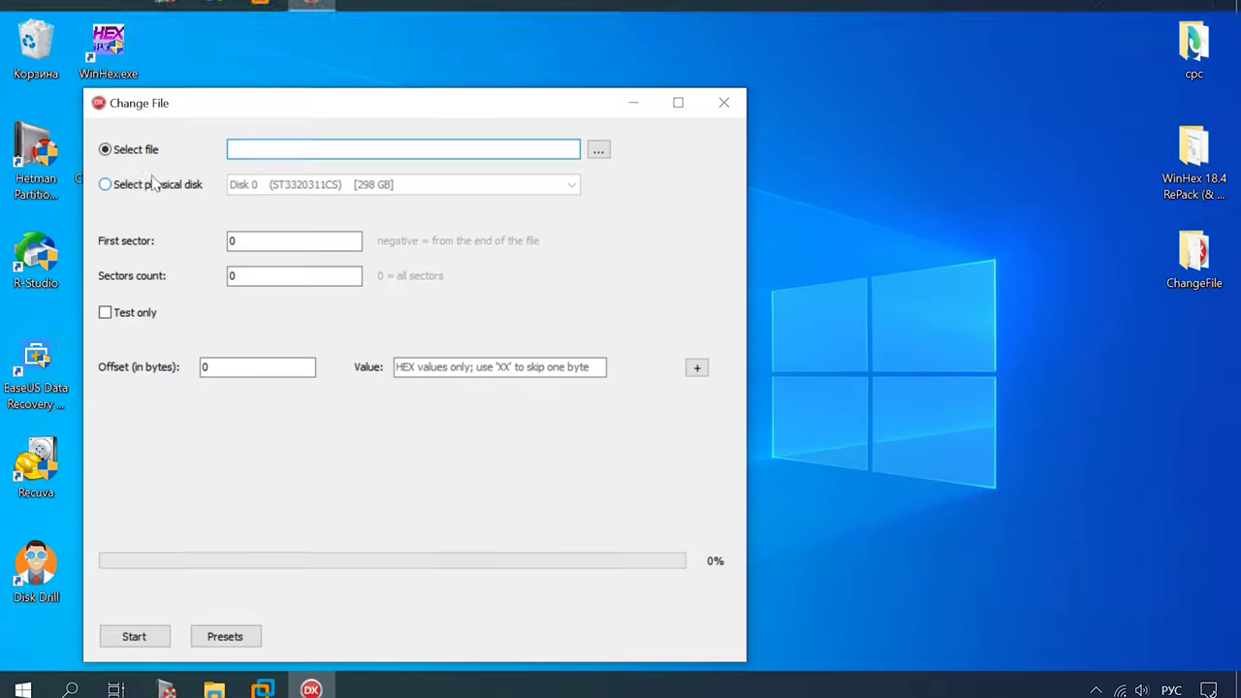
Step: In Change File, choose physical Disk 0 with the APFS Dirs B-Trees preset, first sector 623189272 and sectors count 1953136
{"action": "left_click", "coordinate": [139, 171]}
{"action": "left_click", "coordinate": [277, 173]}
{"action": "left_click", "coordinate": [313, 200]}
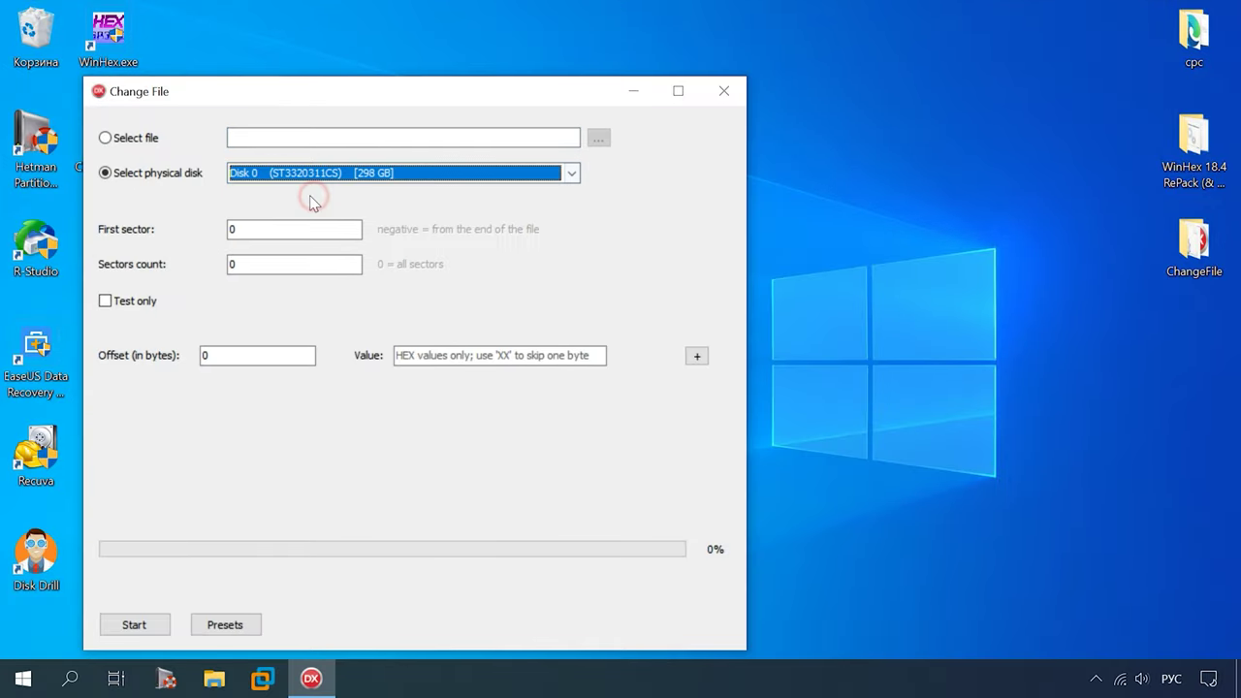
{"action": "left_click", "coordinate": [225, 625]}
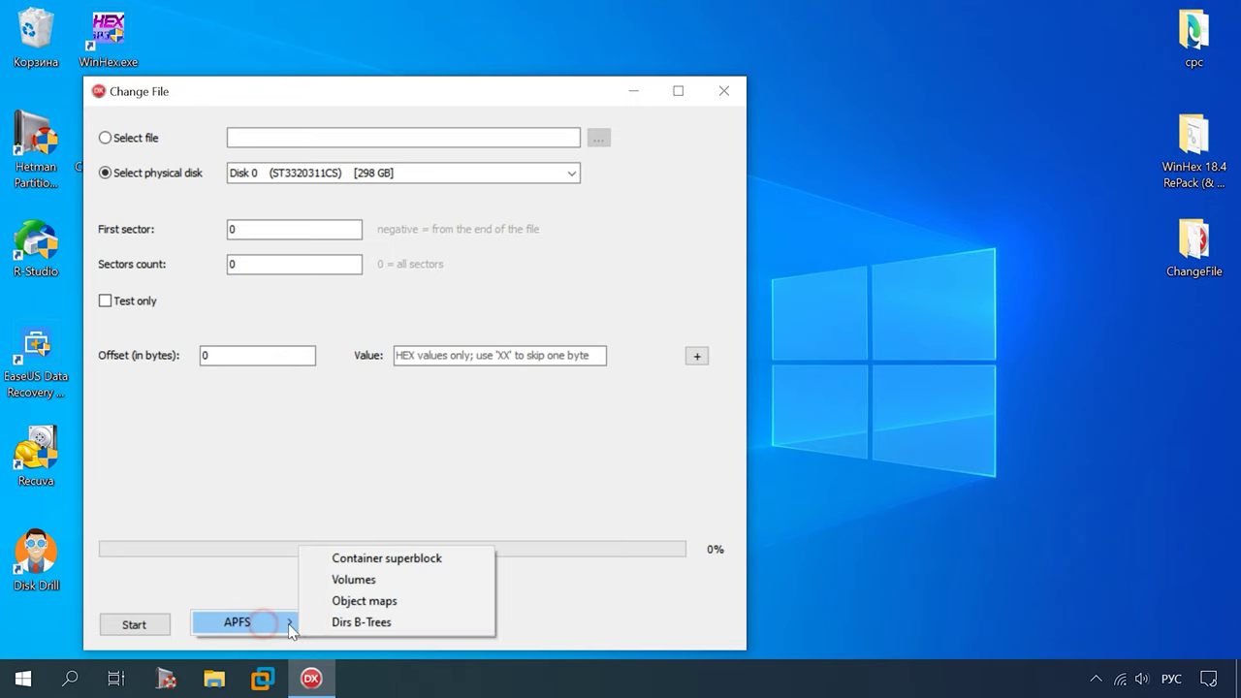
{"action": "left_click", "coordinate": [351, 623]}
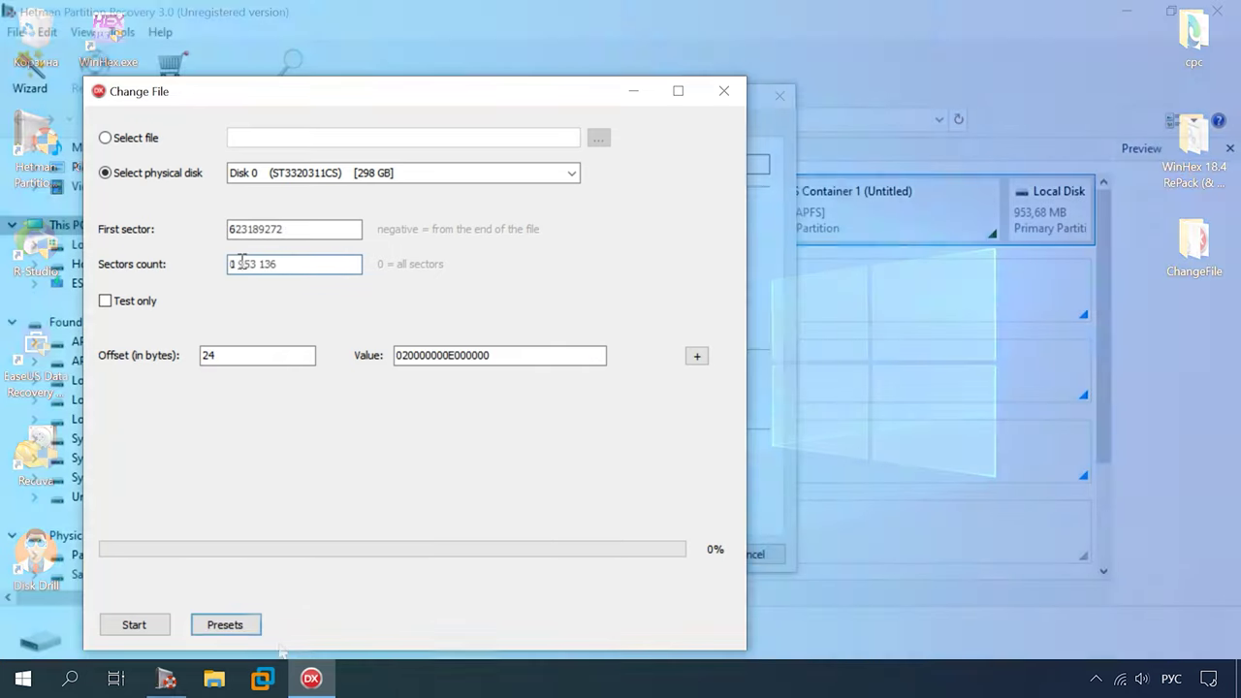
{"action": "left_click", "coordinate": [241, 264]}
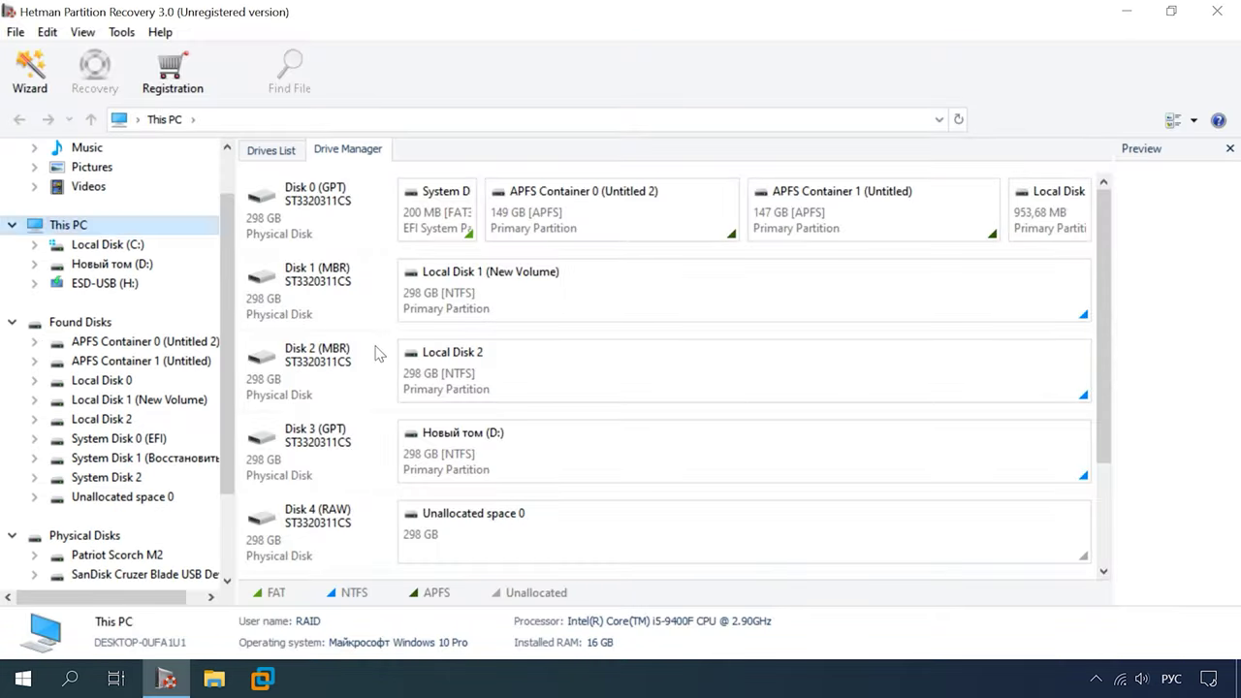
Step: In Hetman Partition Recovery, run a full analysis of the 953.68 MB Local Disk with only APFS and content-aware analysis enabled
{"action": "right_click", "coordinate": [1020, 217]}
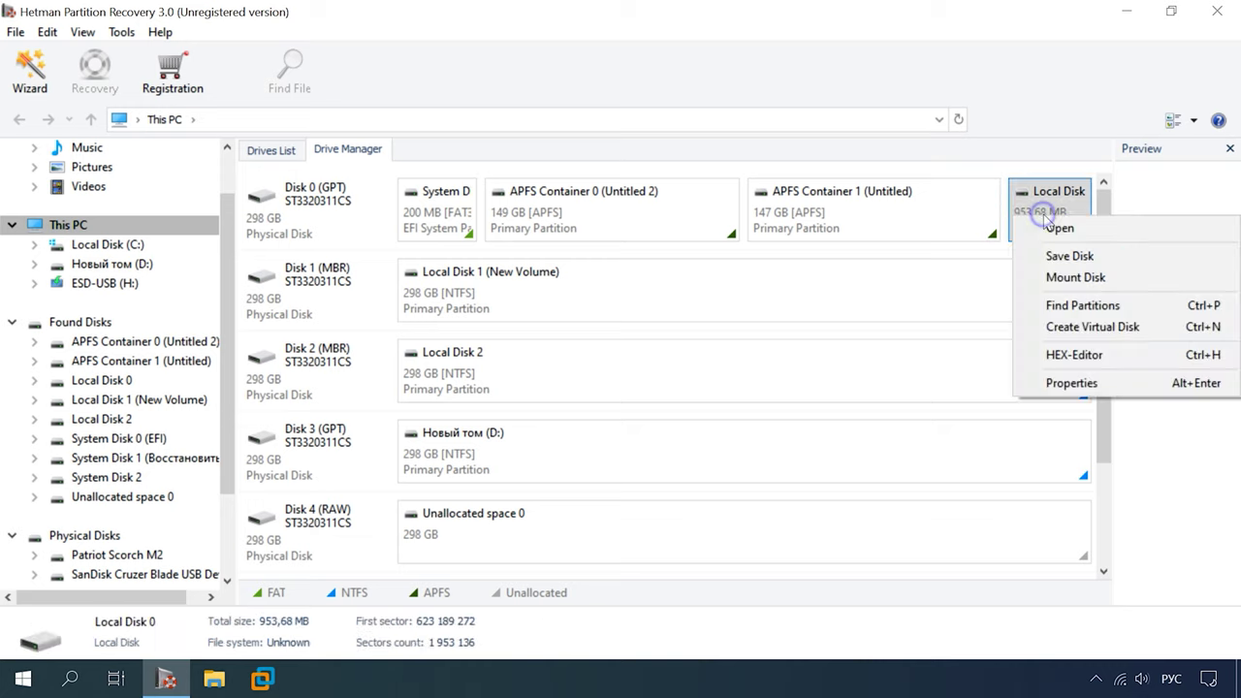
{"action": "left_click", "coordinate": [1062, 230]}
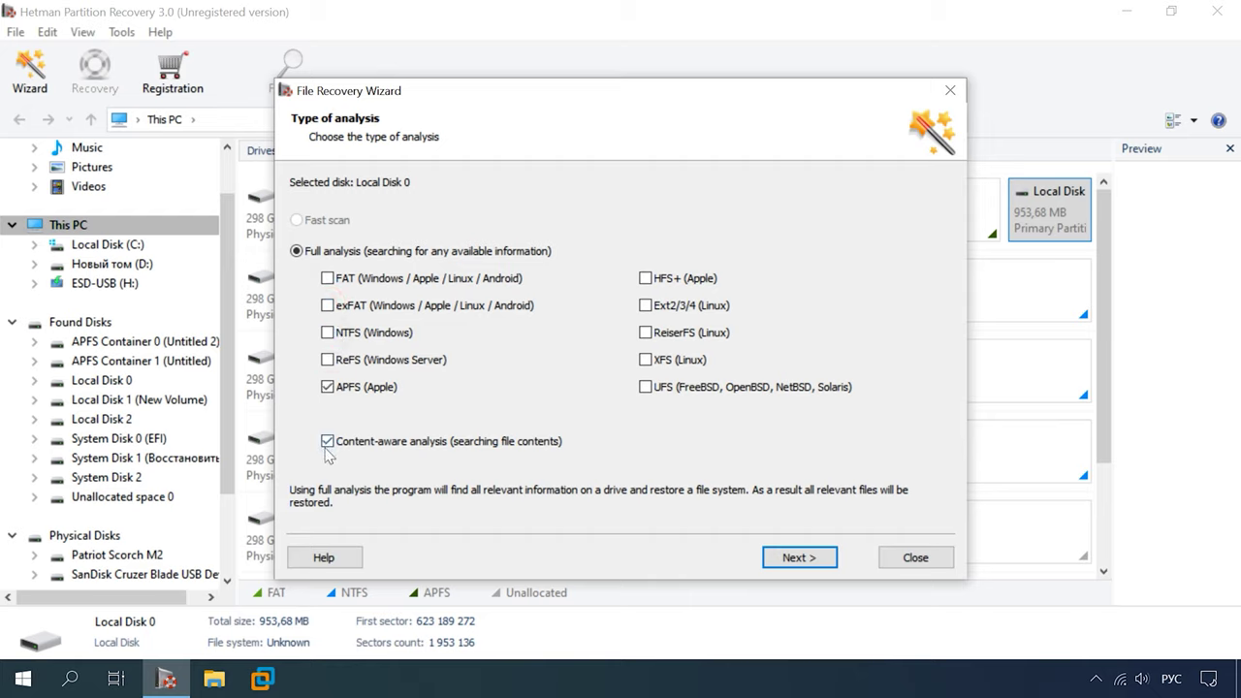
{"action": "left_click", "coordinate": [799, 559]}
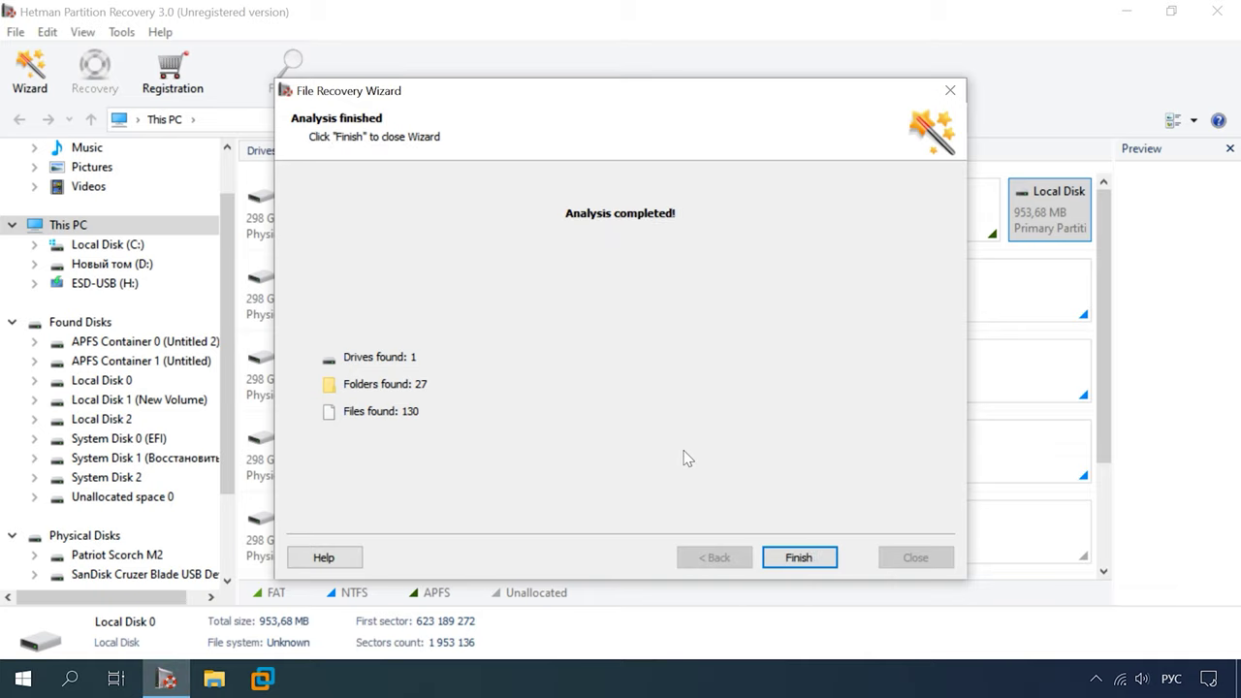
{"action": "left_click", "coordinate": [808, 556]}
Step: Open Disk 0 in the found APFS Container and look through its deleted files and folders
{"action": "double_click", "coordinate": [582, 175]}
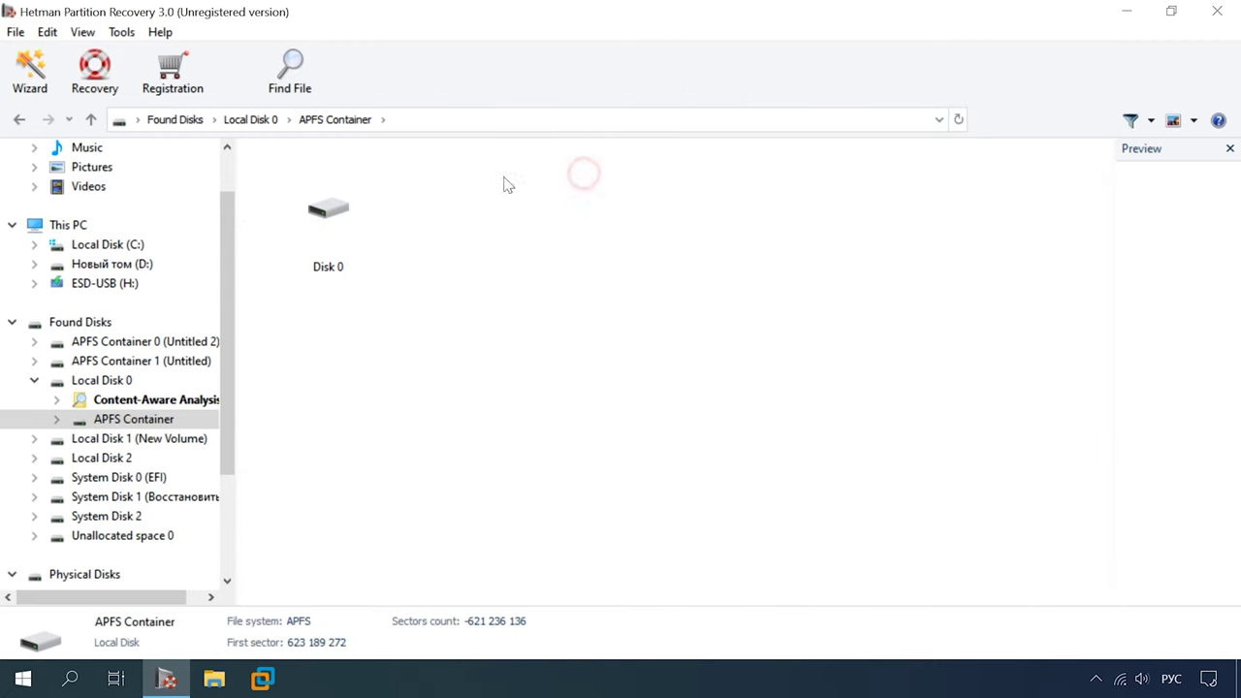
{"action": "double_click", "coordinate": [323, 233]}
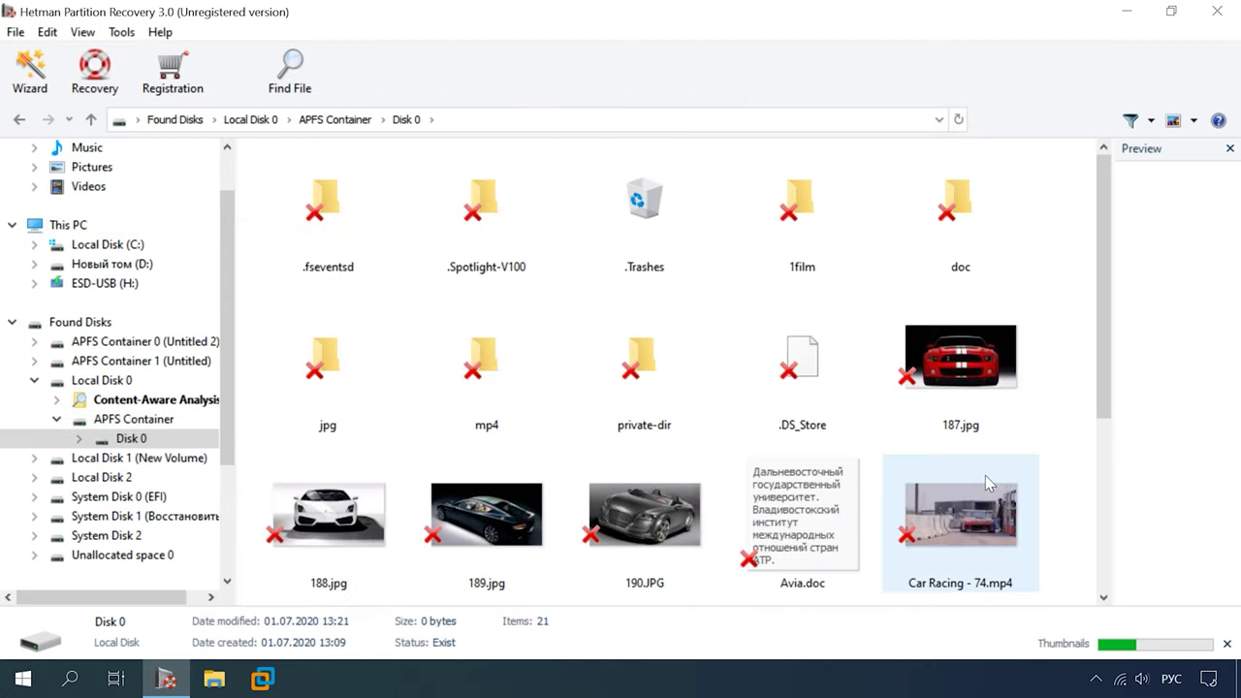
{"action": "scroll", "coordinate": [985, 475], "scroll_direction": "down", "scroll_amount": 3}
{"action": "scroll", "coordinate": [963, 482], "scroll_direction": "up", "scroll_amount": 3}
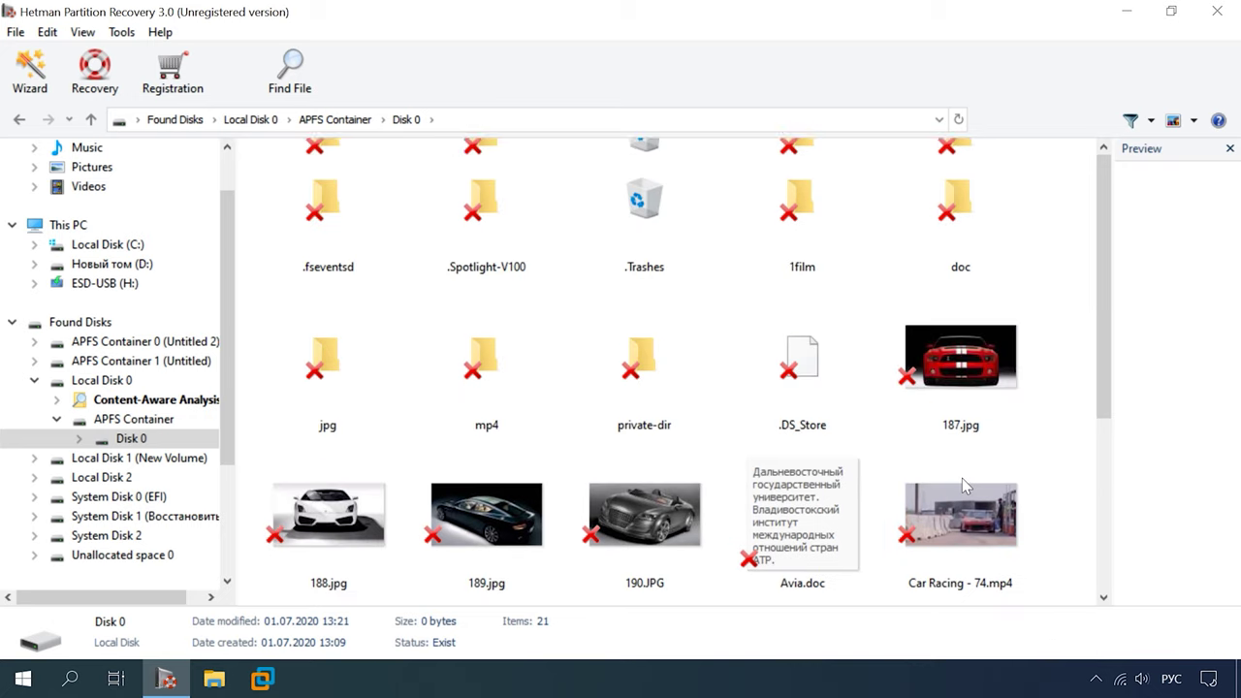
Step: Expand Disk 0 in the folder tree and check the contents of the 1film, doc, jpg and mp4 folders
{"action": "left_click", "coordinate": [76, 440]}
{"action": "left_click", "coordinate": [145, 438]}
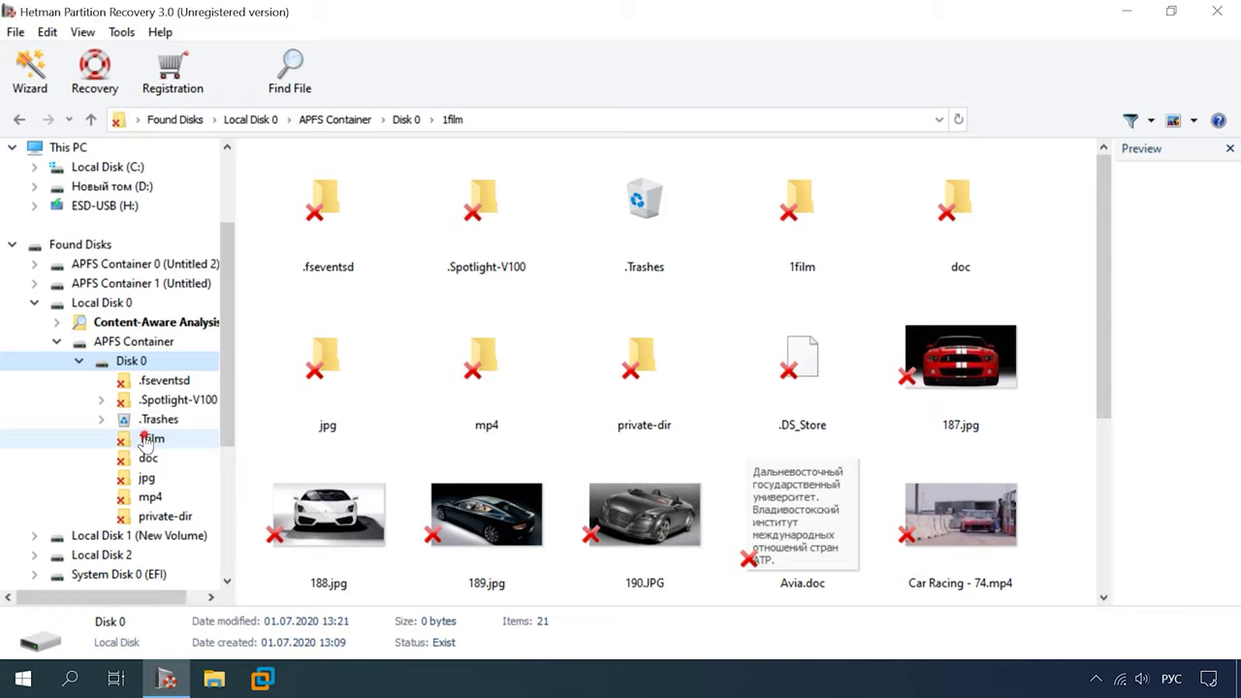
{"action": "left_click", "coordinate": [155, 458]}
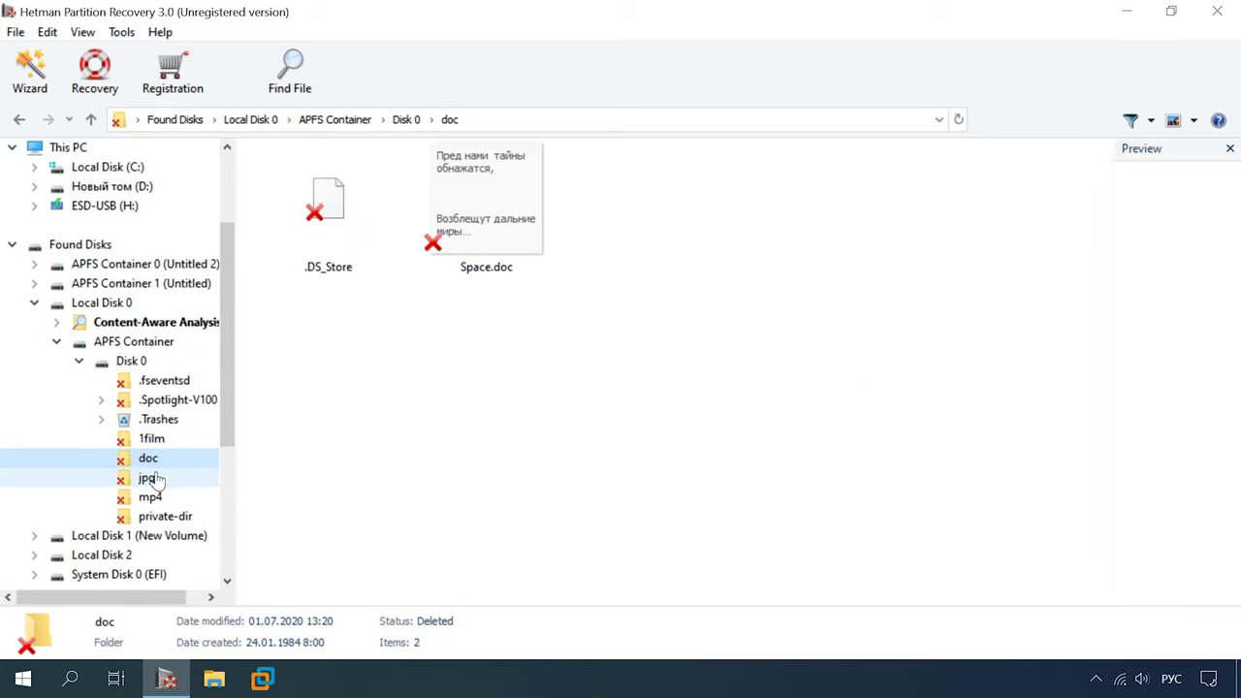
{"action": "left_click", "coordinate": [150, 477]}
{"action": "left_click", "coordinate": [152, 497]}
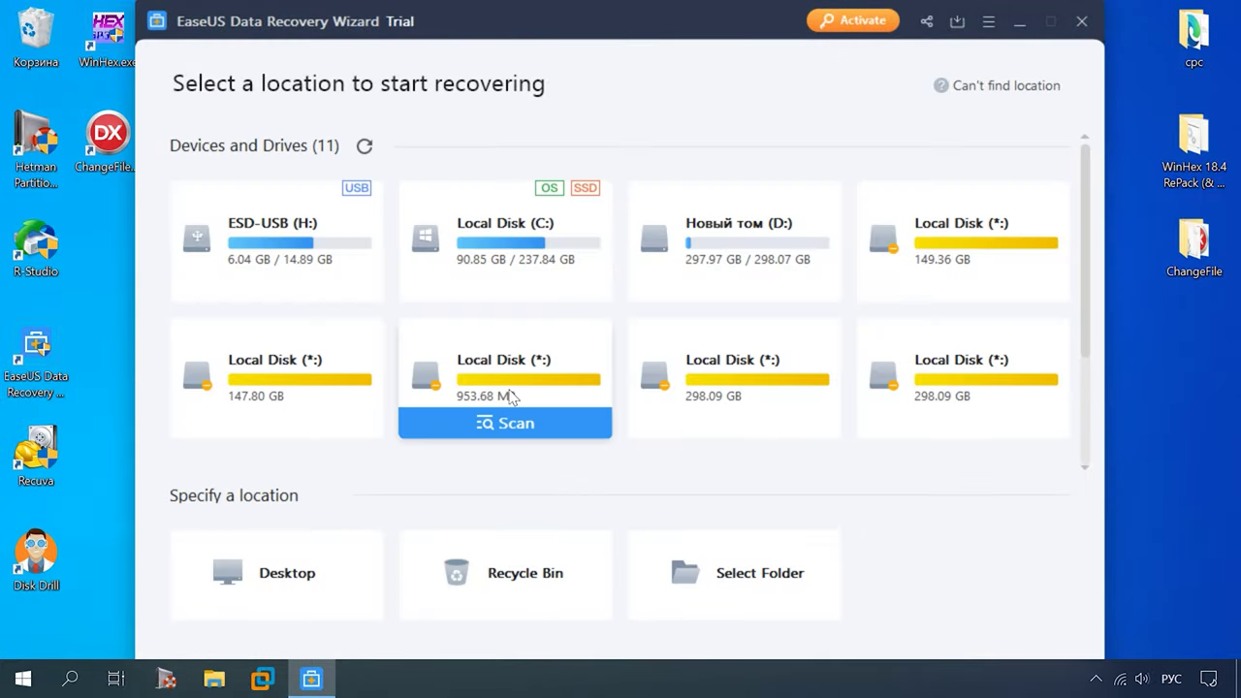
Step: In EaseUS Data Recovery Wizard, scan the 953.68 MB Local Disk again in a maximized window
{"action": "left_click", "coordinate": [530, 431]}
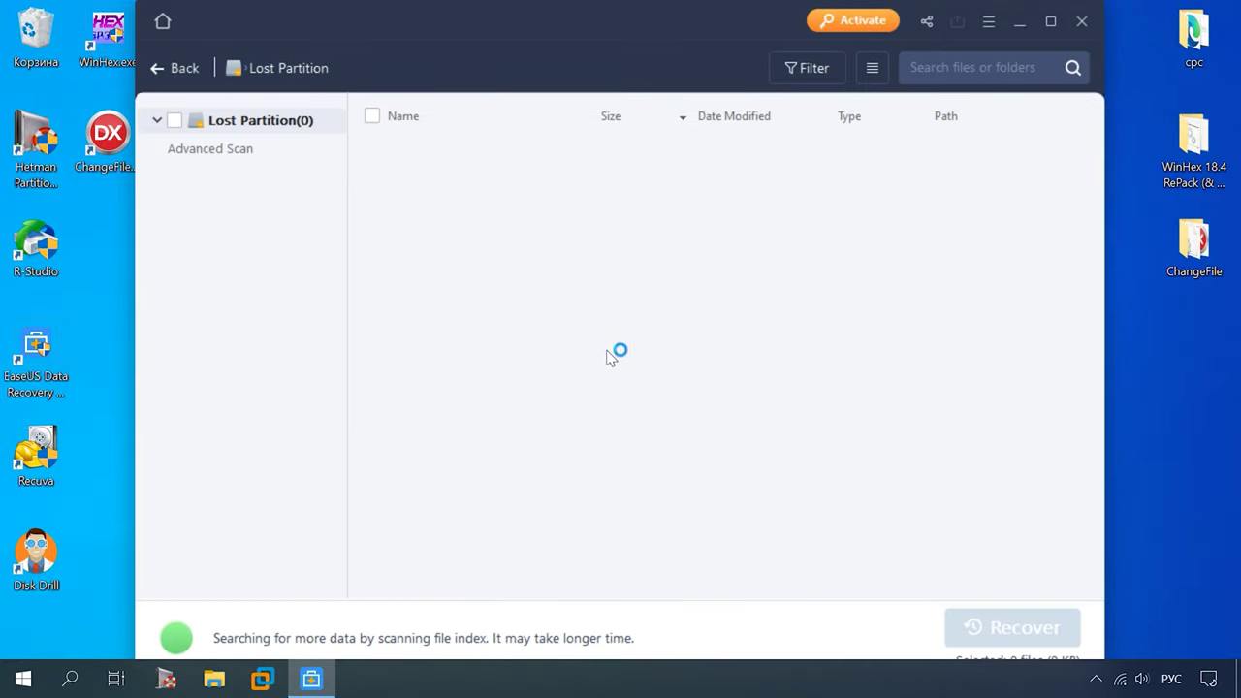
{"action": "left_click", "coordinate": [1049, 22]}
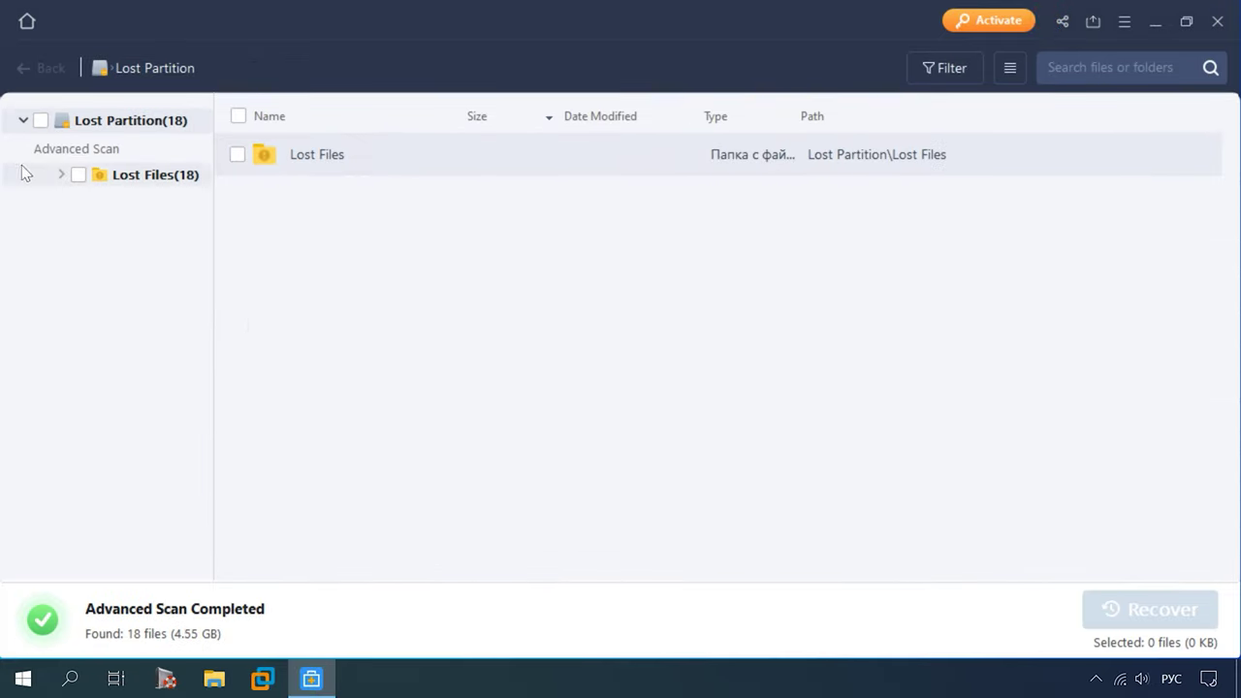
Step: Expand Lost Files and check the first author's folder among the tagged Word documents
{"action": "left_click", "coordinate": [58, 175]}
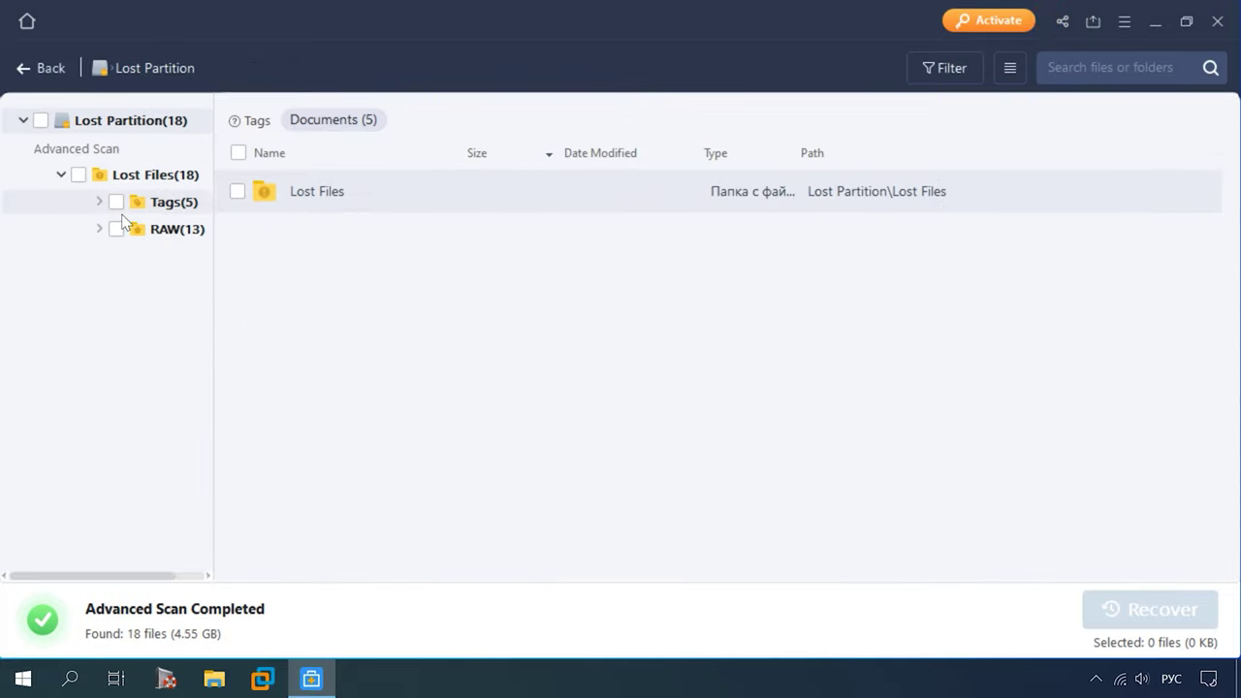
{"action": "left_click", "coordinate": [175, 233]}
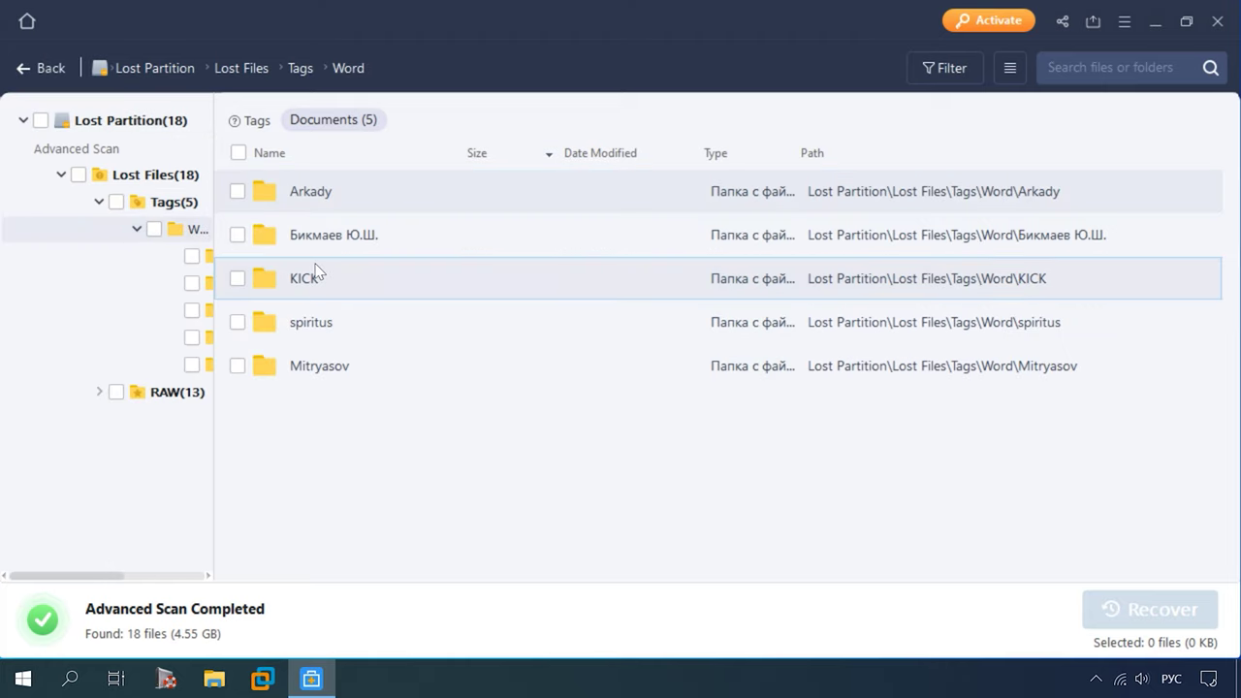
{"action": "left_click", "coordinate": [202, 260]}
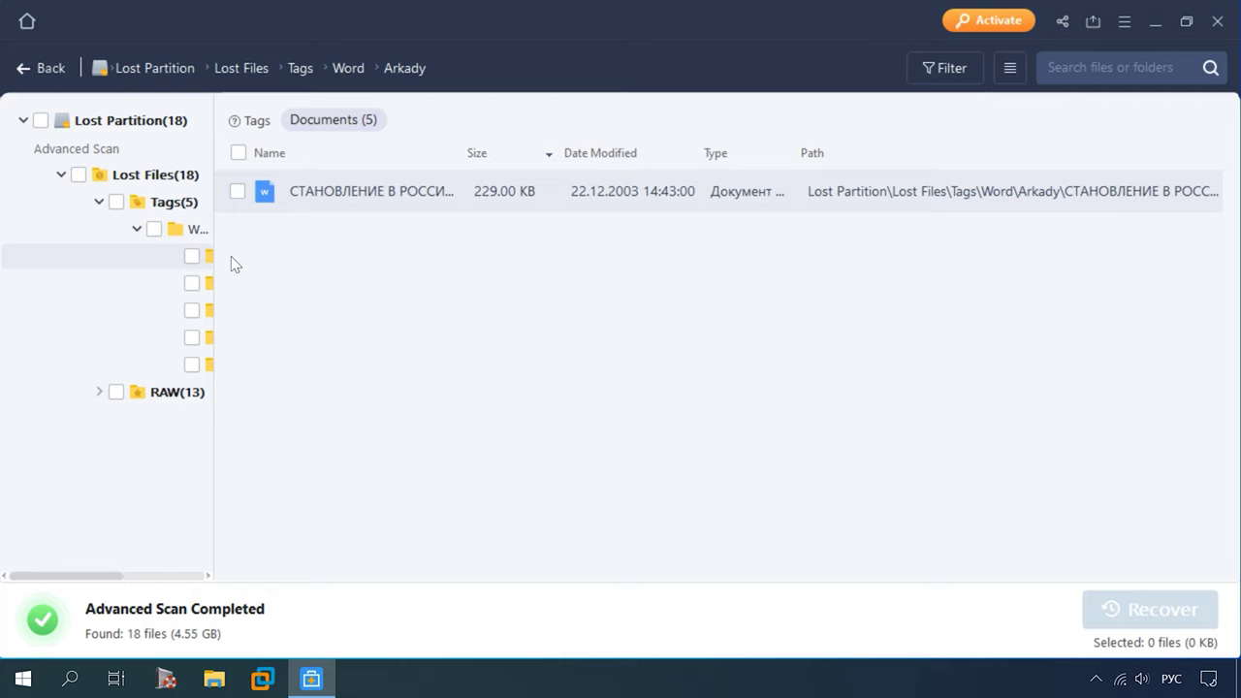
Step: Preview FILE3.MP4 and FILE2.JPG from the MP4 and JPEG folders of the RAW results
{"action": "left_click", "coordinate": [190, 421]}
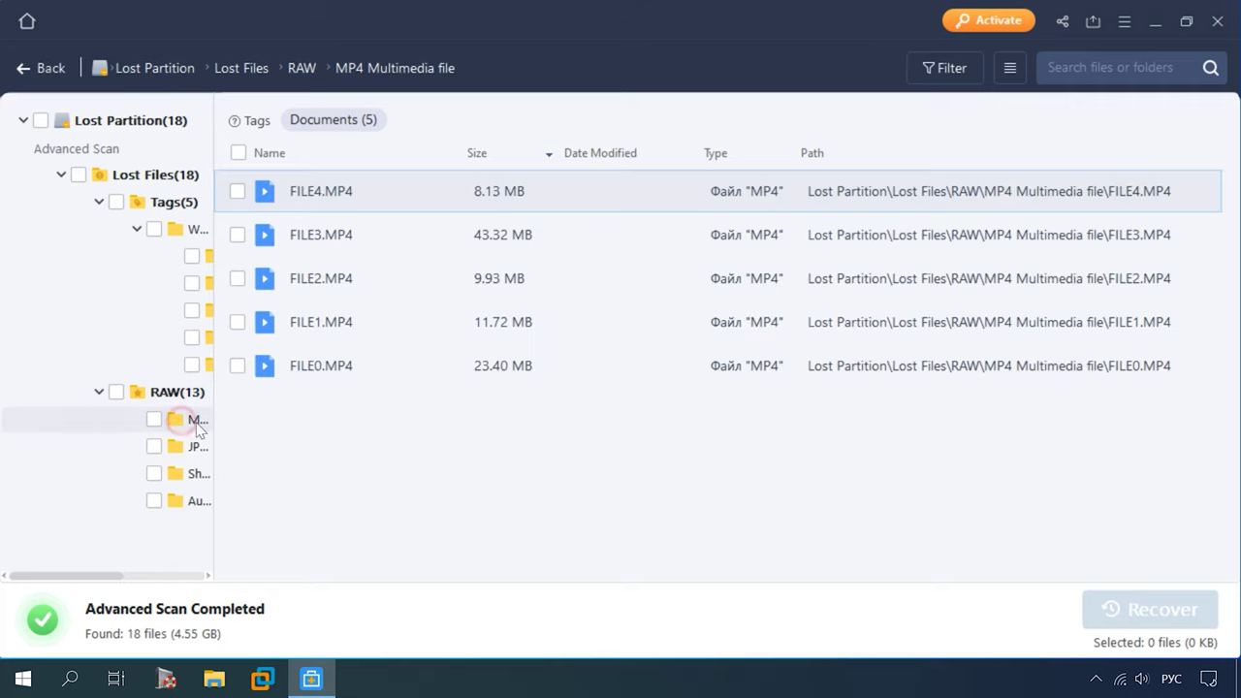
{"action": "left_click", "coordinate": [333, 218]}
{"action": "double_click", "coordinate": [355, 239]}
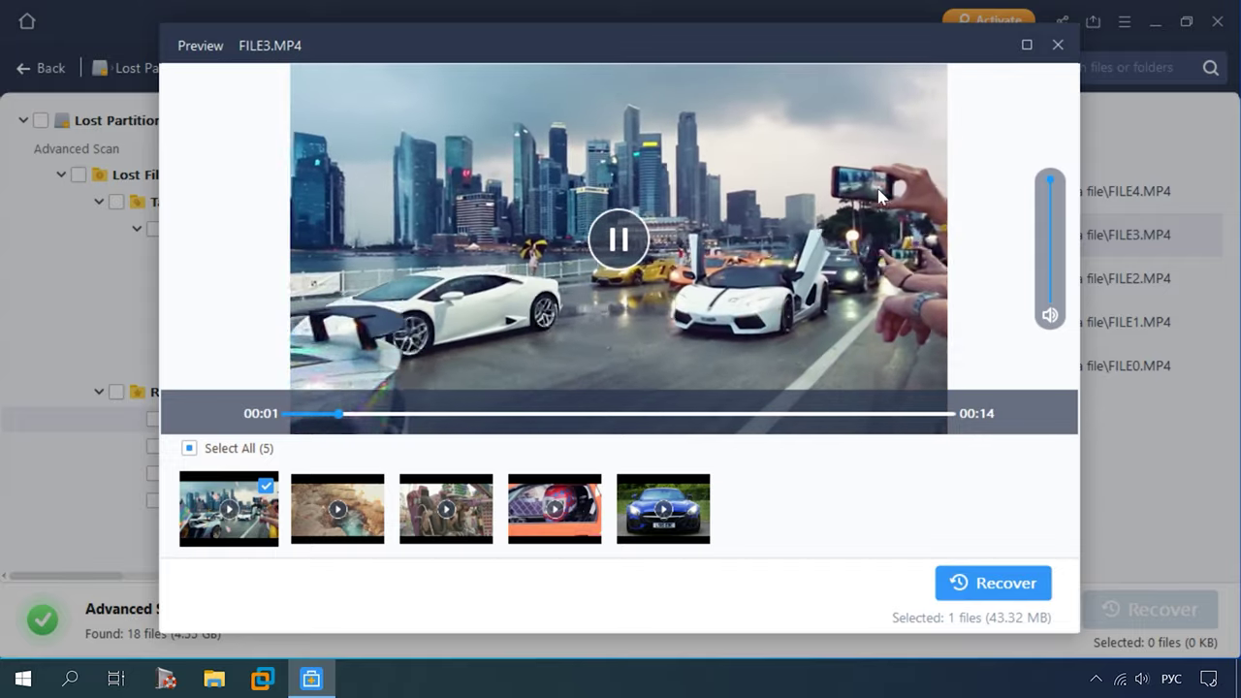
{"action": "left_click", "coordinate": [1058, 45]}
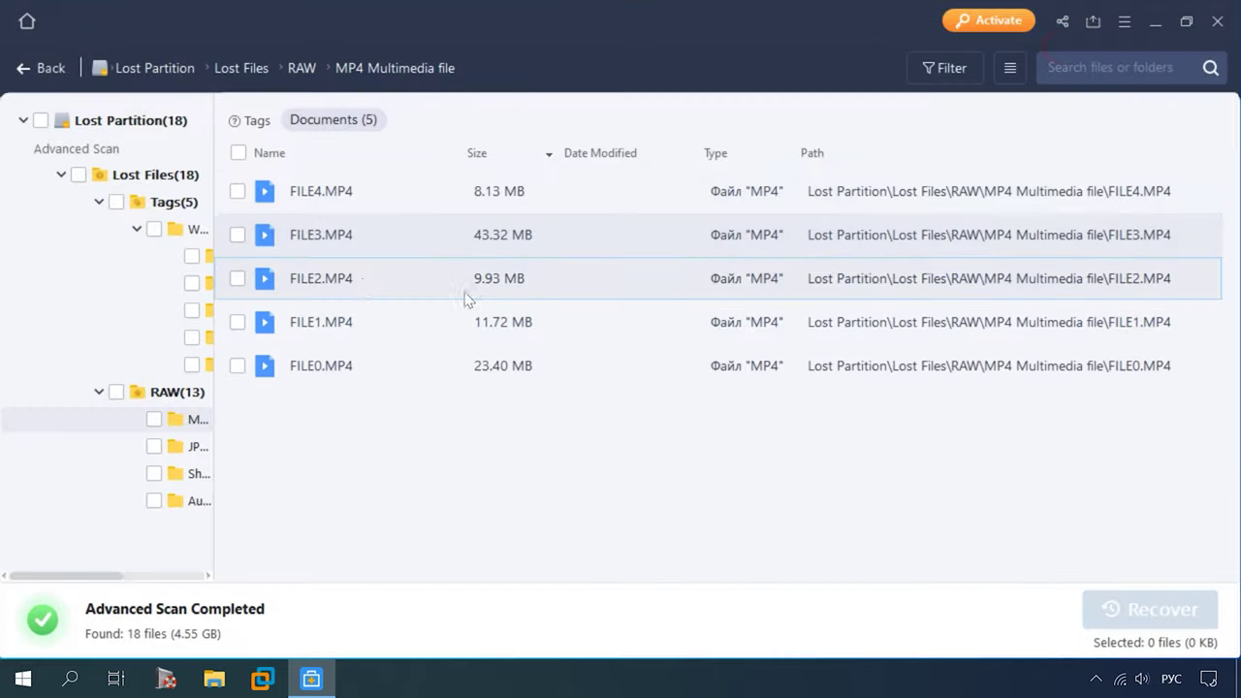
{"action": "left_click", "coordinate": [199, 446]}
{"action": "double_click", "coordinate": [321, 280]}
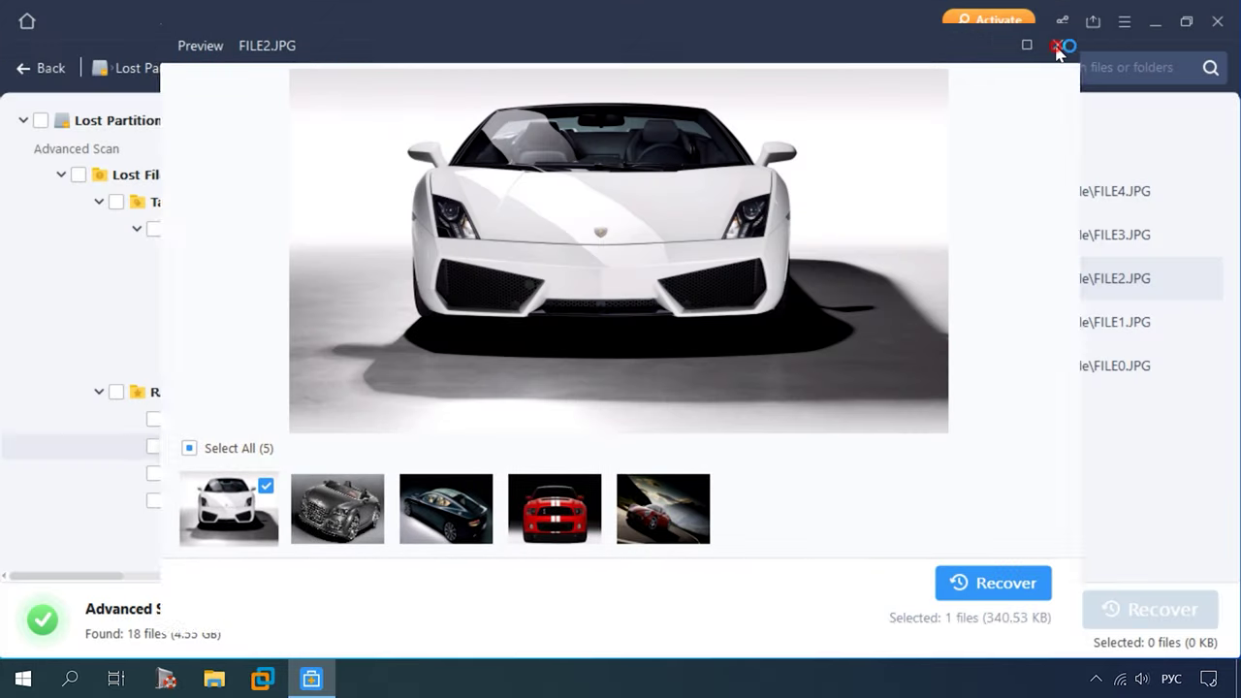
{"action": "left_click", "coordinate": [1060, 46]}
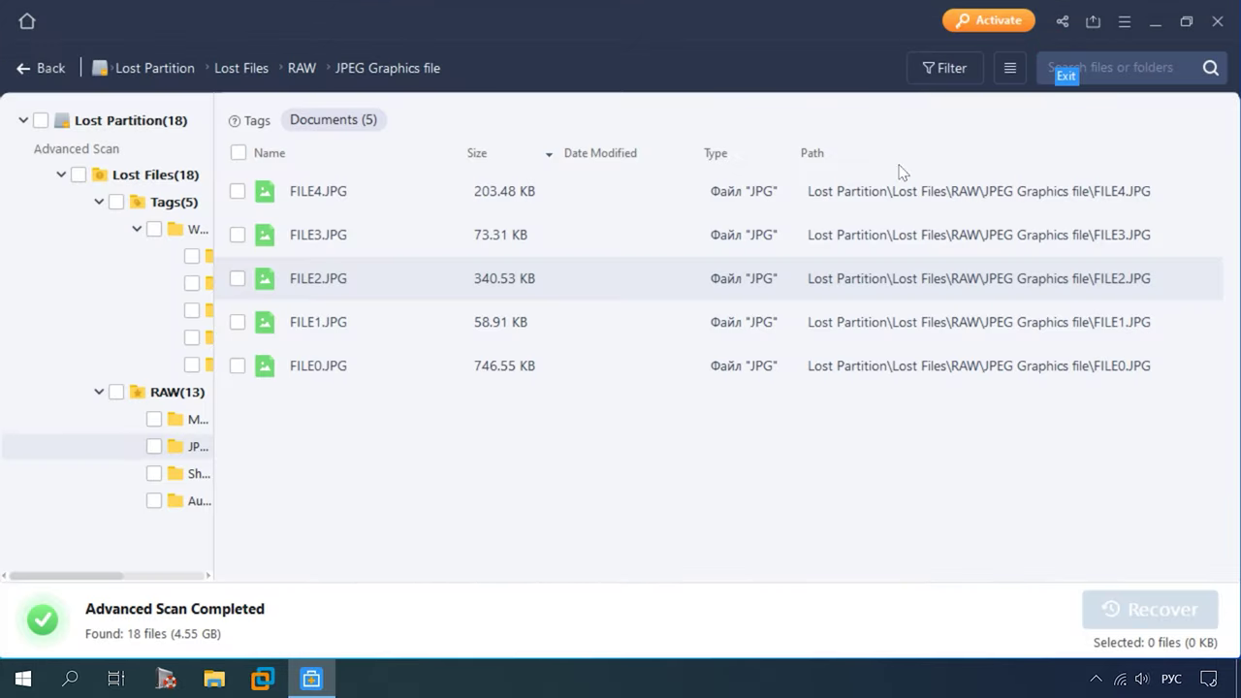